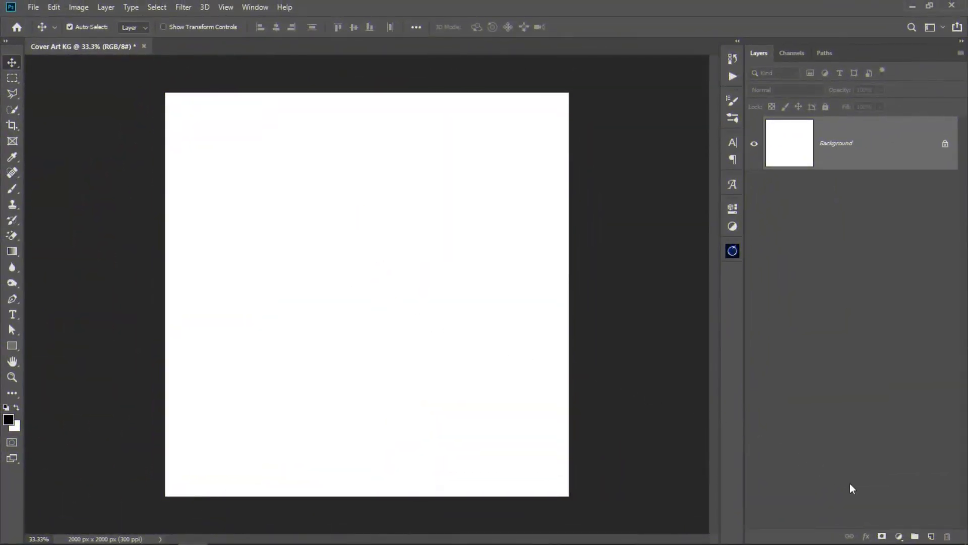
- Add a black Solid Color fill layer covering the white canvas
click(897, 535)
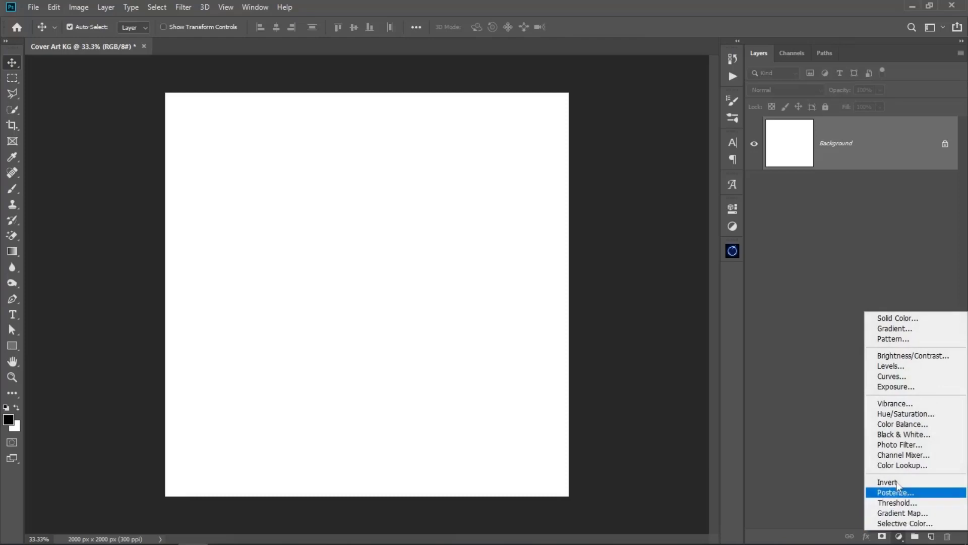
click(888, 317)
drag(271, 311, 202, 344)
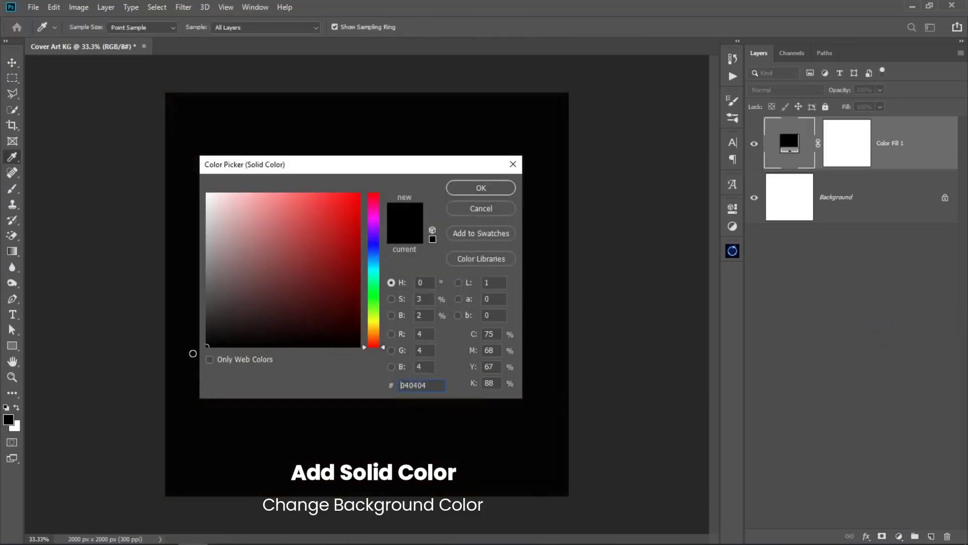
click(480, 188)
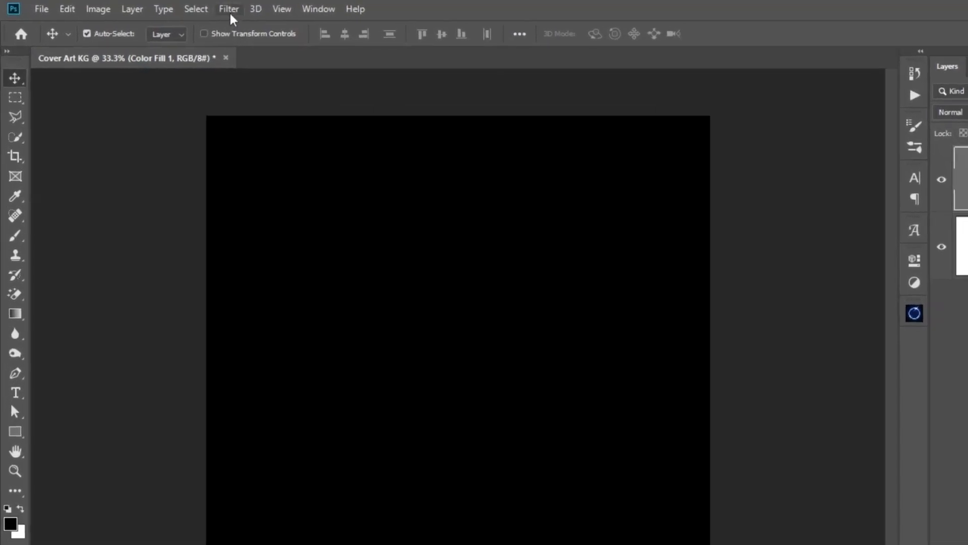
- Convert the fill to a smart object and apply Add Noise at 10% amount
click(230, 10)
mouse_move(258, 270)
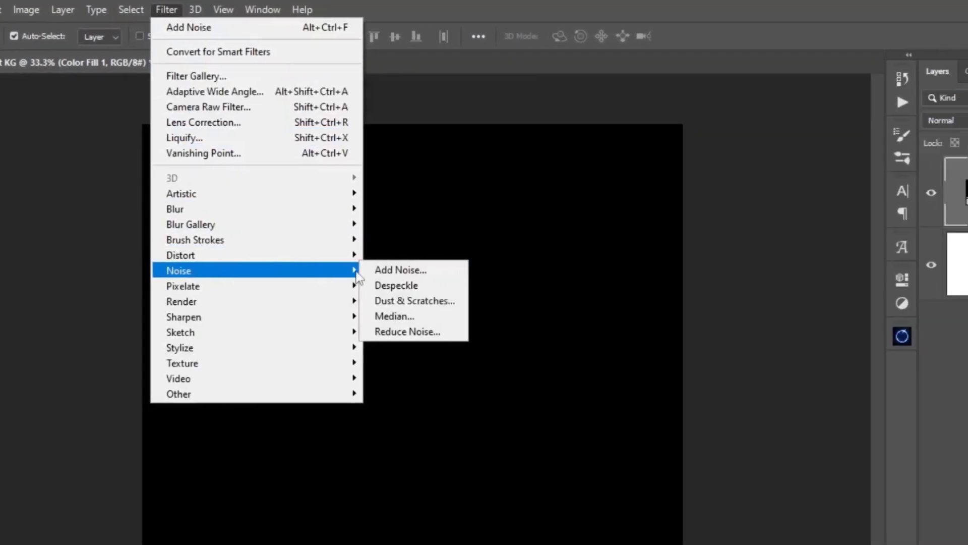
click(454, 270)
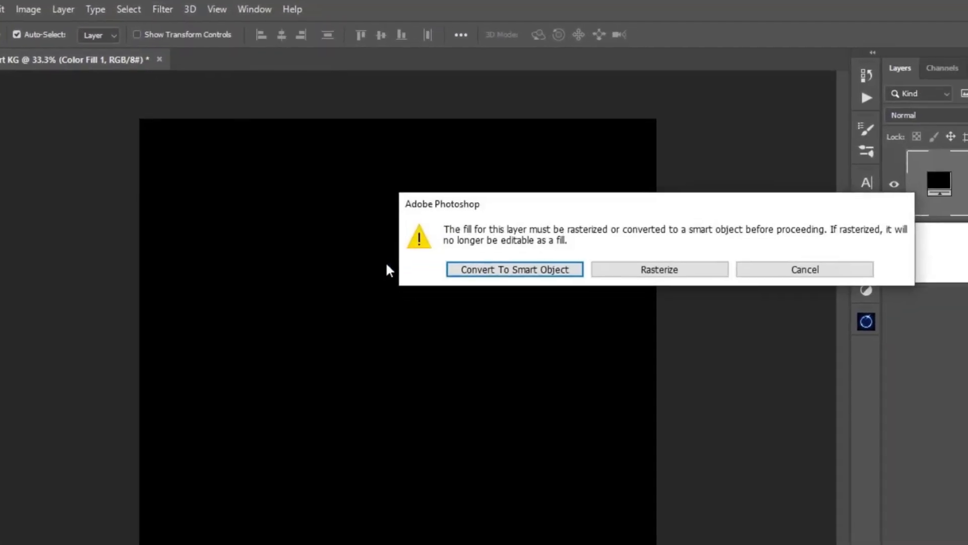
click(436, 230)
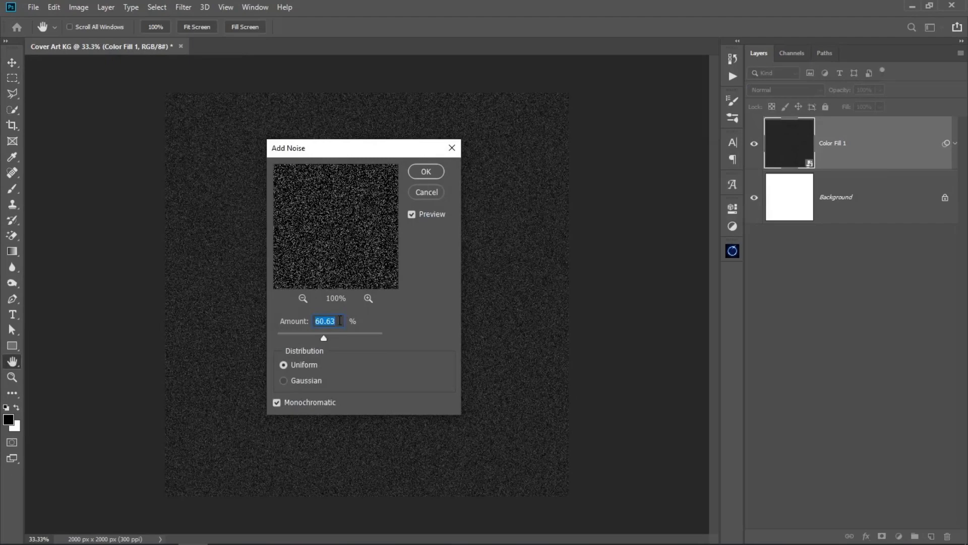
text(10)
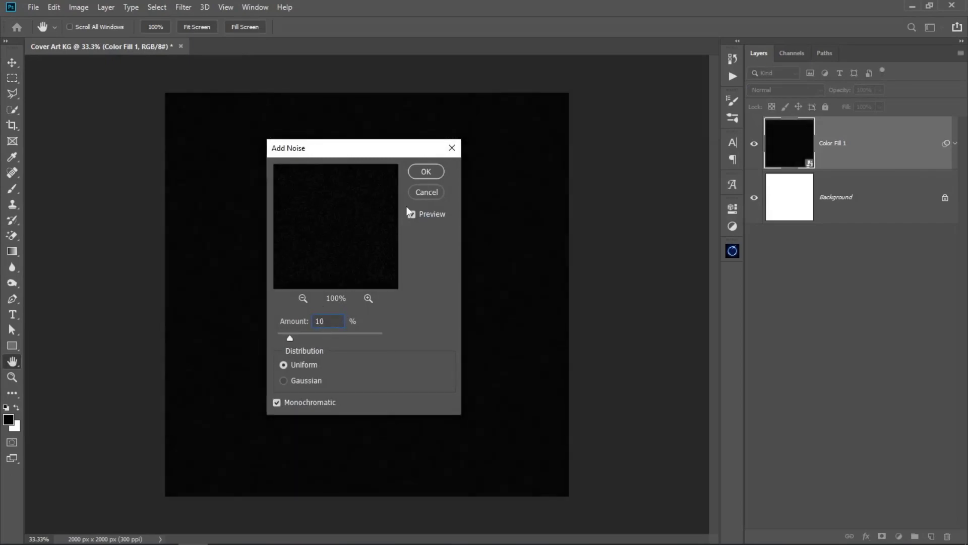
click(426, 172)
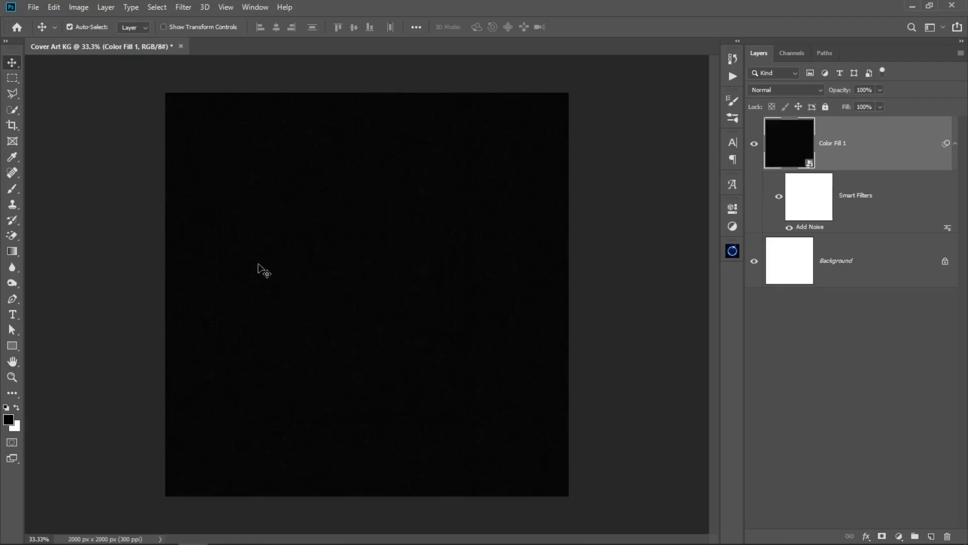
- Type white (#ffffff) 'KG' in Butler Bold 200 pt near the canvas centre
click(13, 315)
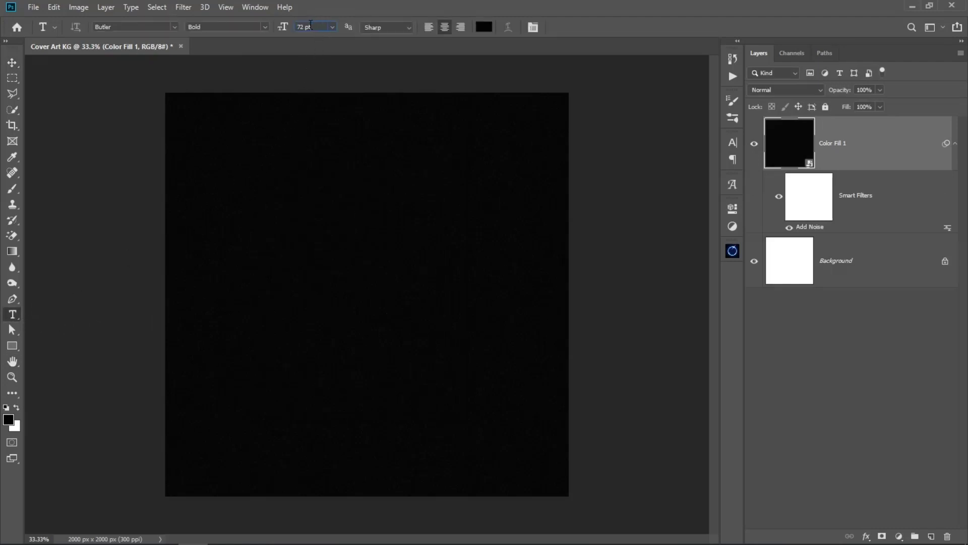
text(200)
click(484, 28)
text(fff)
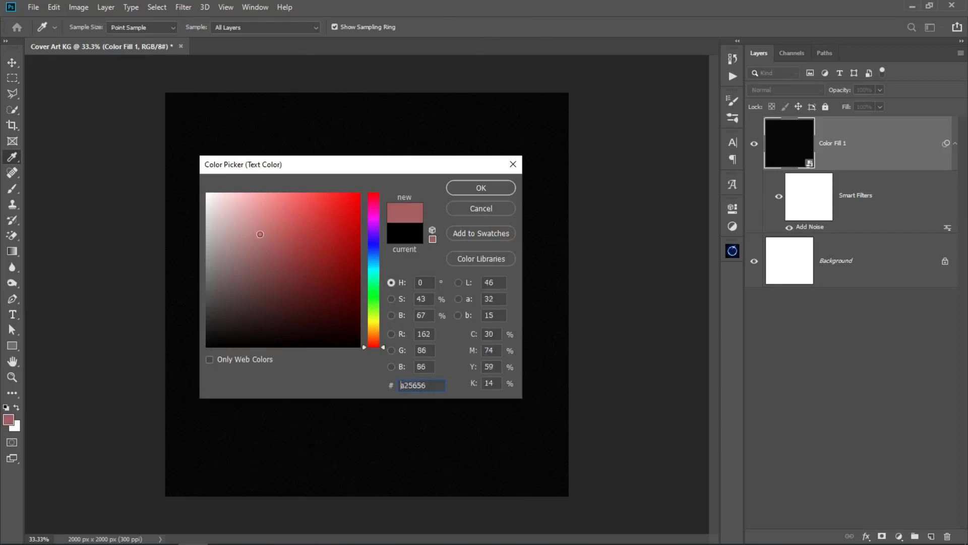
text(fff)
click(470, 197)
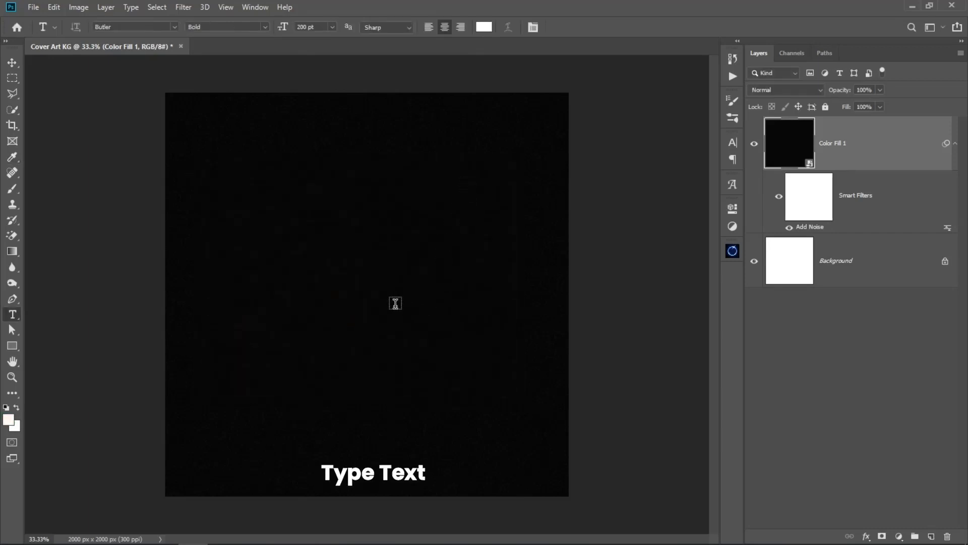
click(395, 304)
text(K)
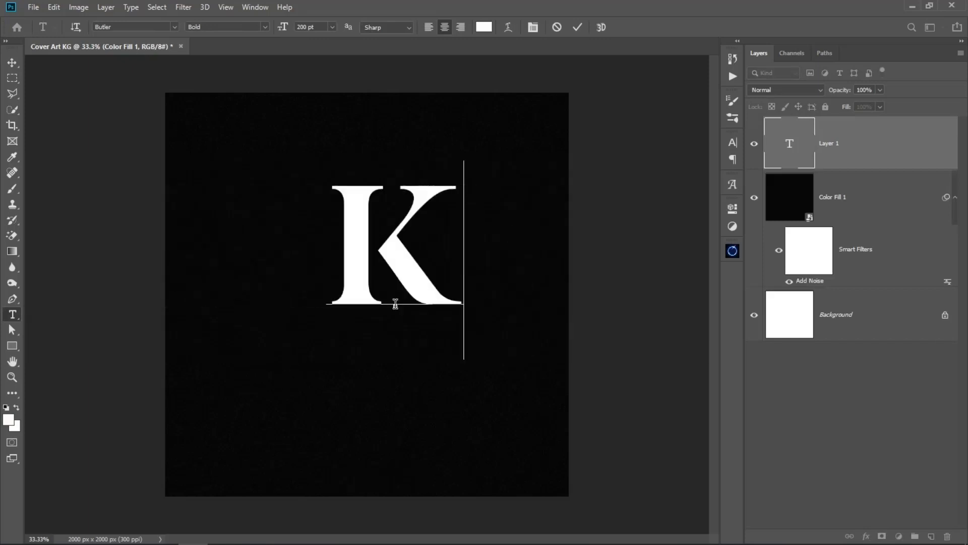
text(G)
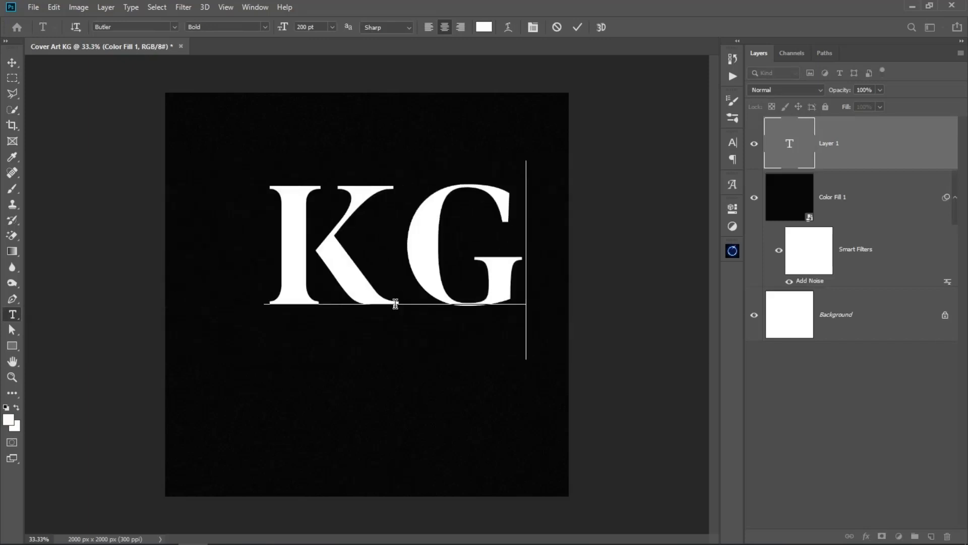
click(576, 32)
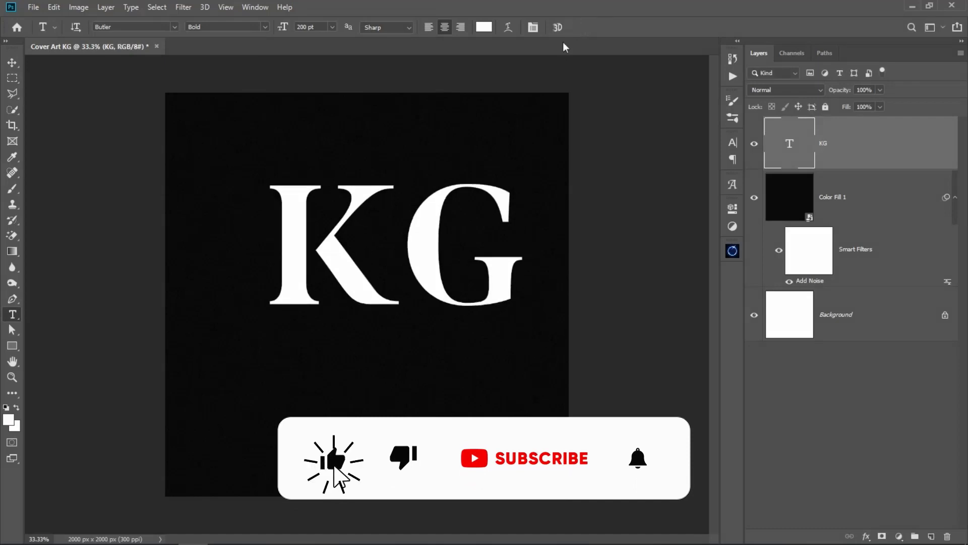
- Set the KG tracking to -100 and drag the lettering back to centre
click(12, 62)
drag(284, 247, 255, 296)
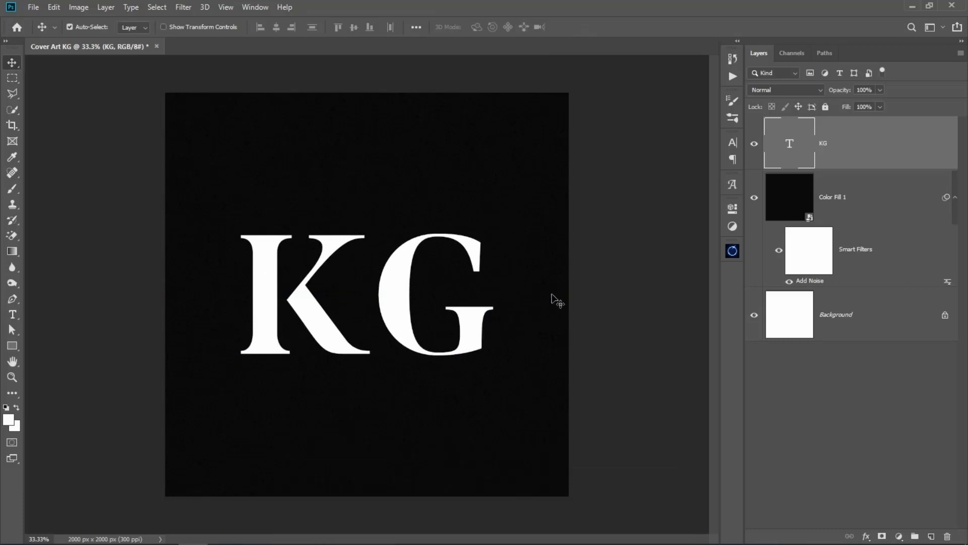
click(728, 209)
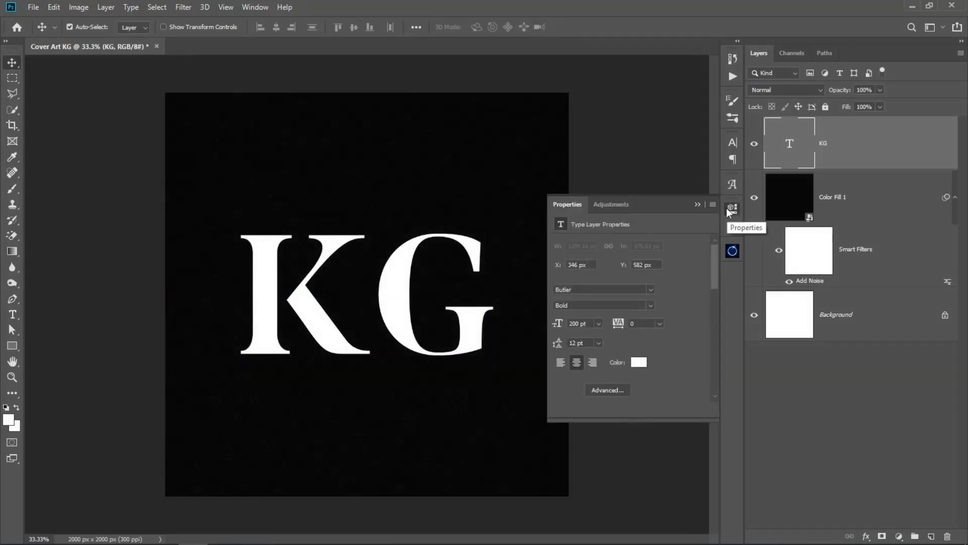
click(659, 324)
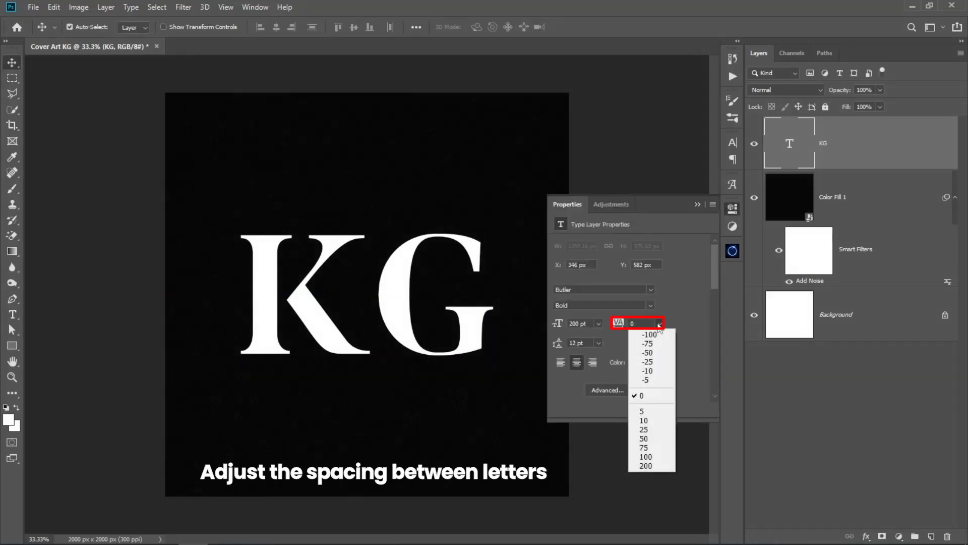
click(651, 335)
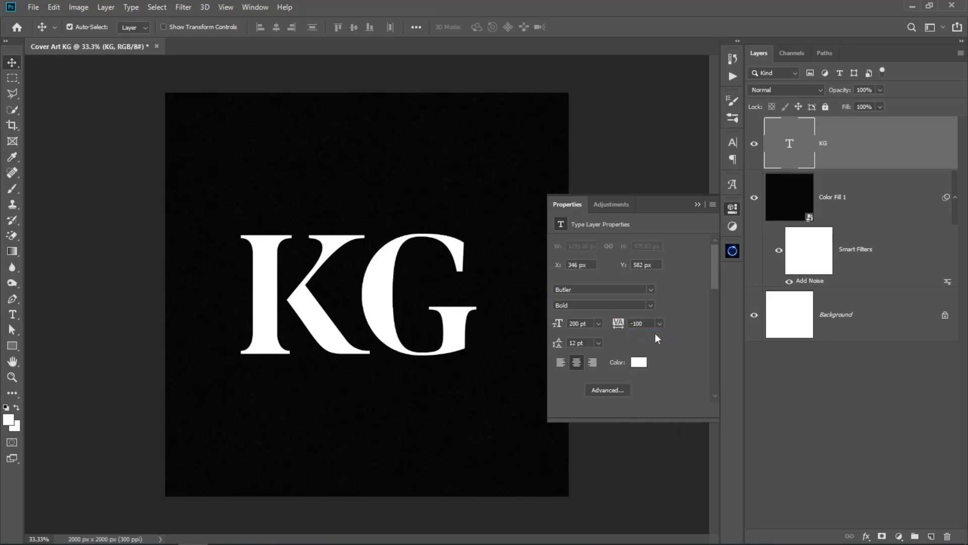
click(696, 204)
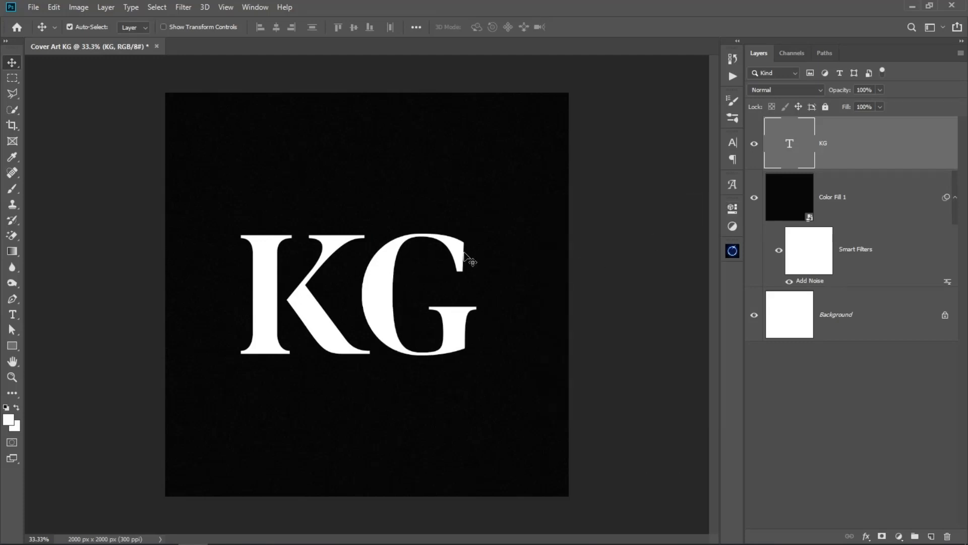
drag(457, 255, 463, 252)
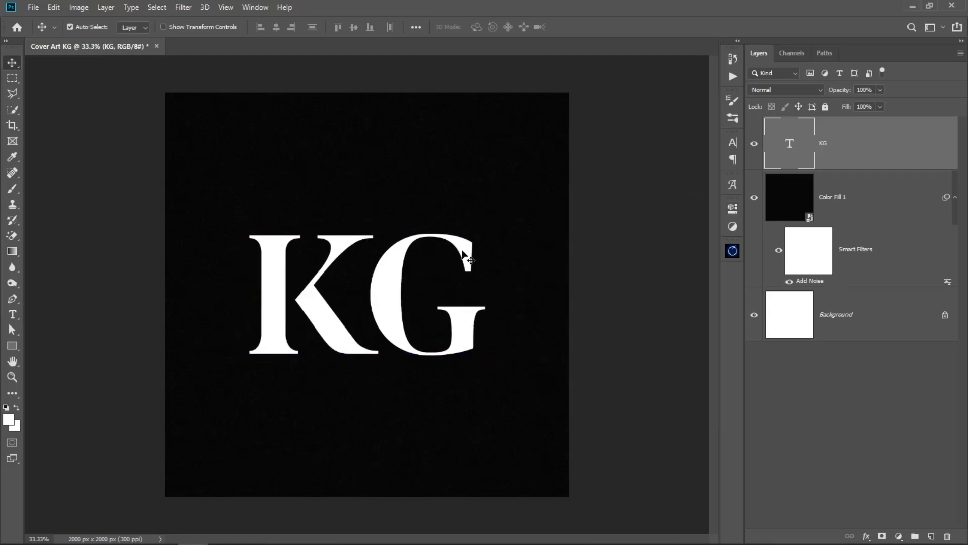
- Apply a blue metallic Gradient Overlay to KG at -135° angle and 120% scale
click(866, 536)
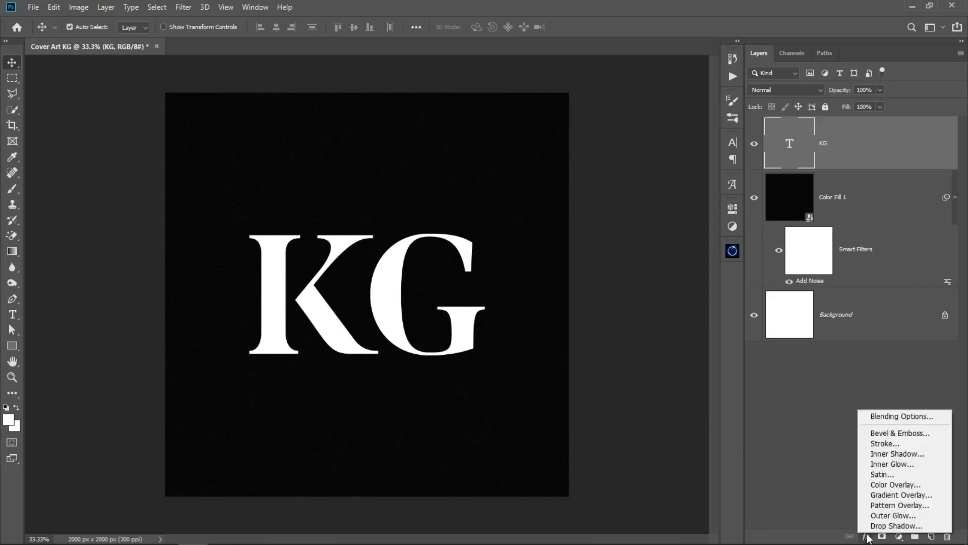
click(886, 496)
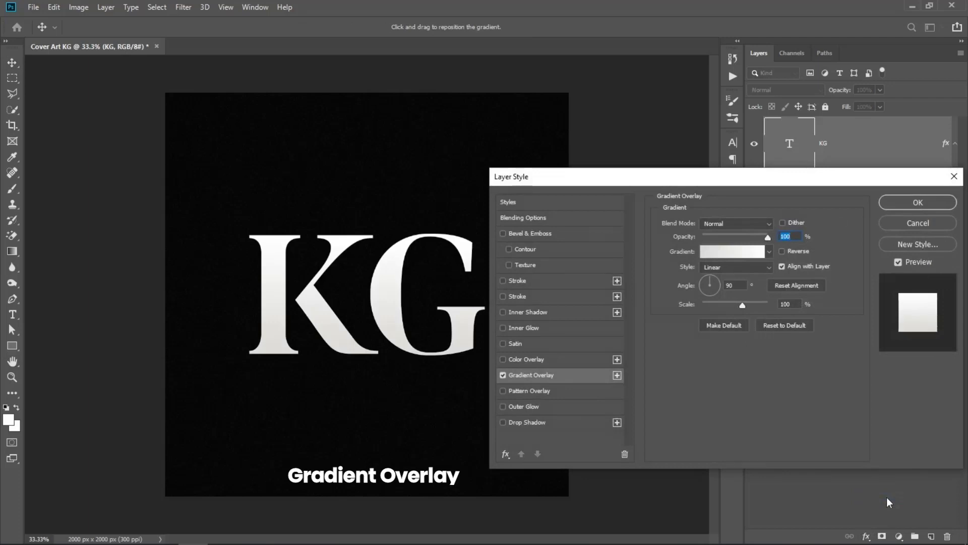
click(770, 252)
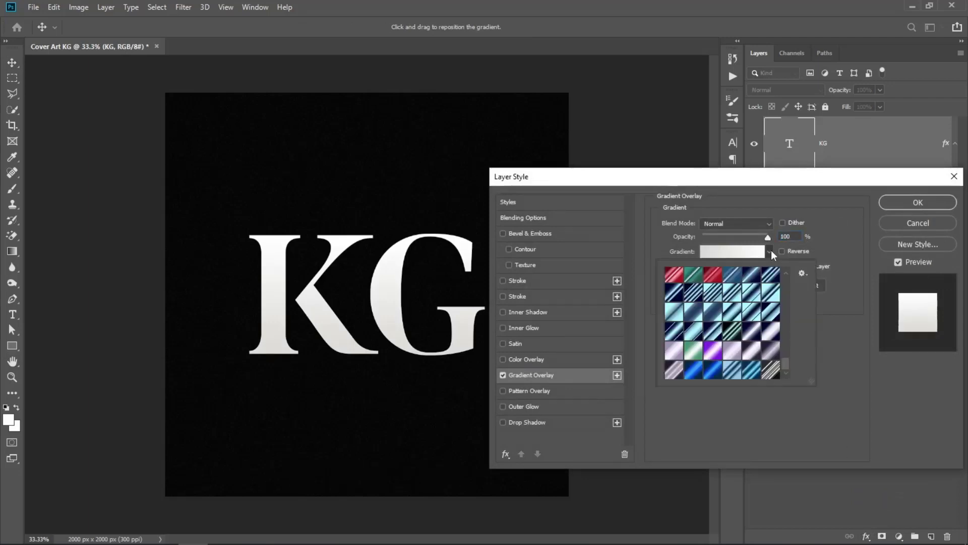
click(752, 371)
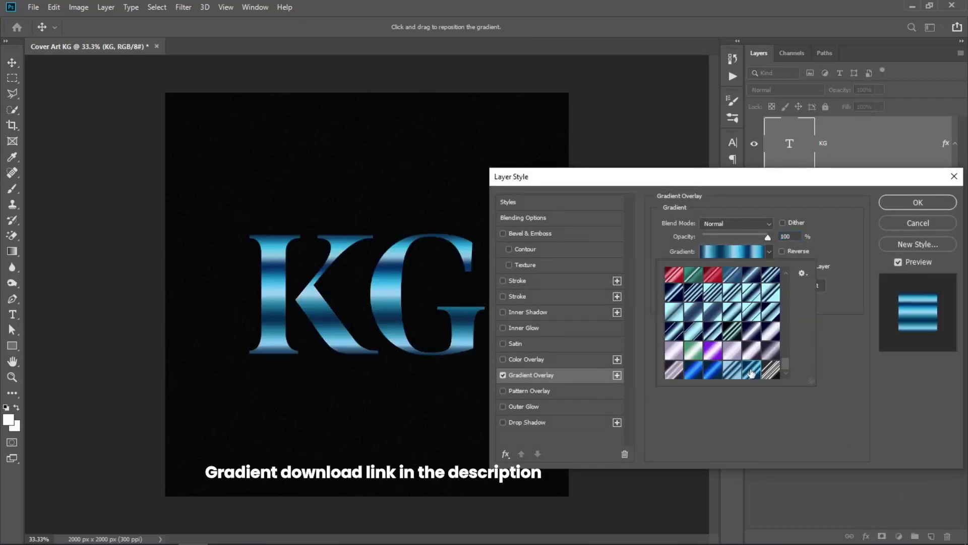
click(825, 308)
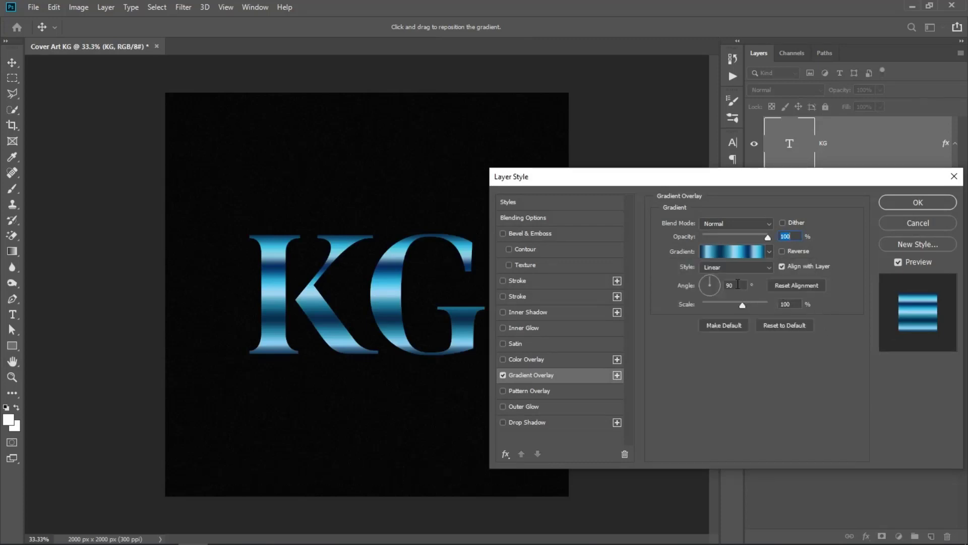
text(-135)
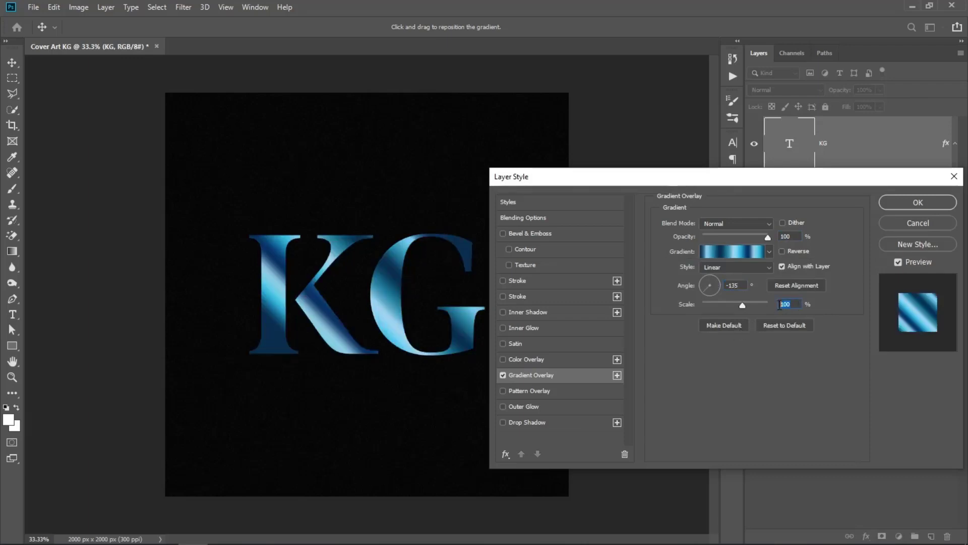
text(120)
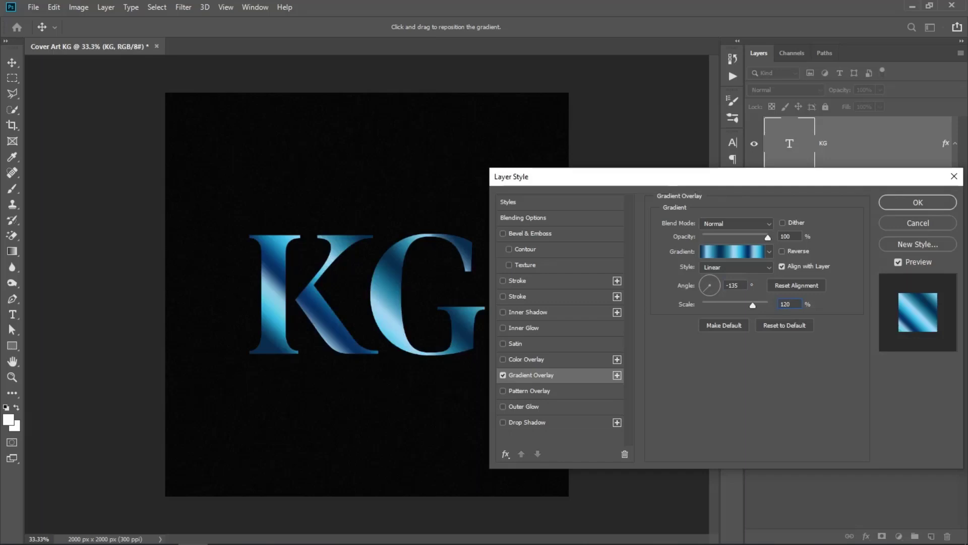
click(891, 202)
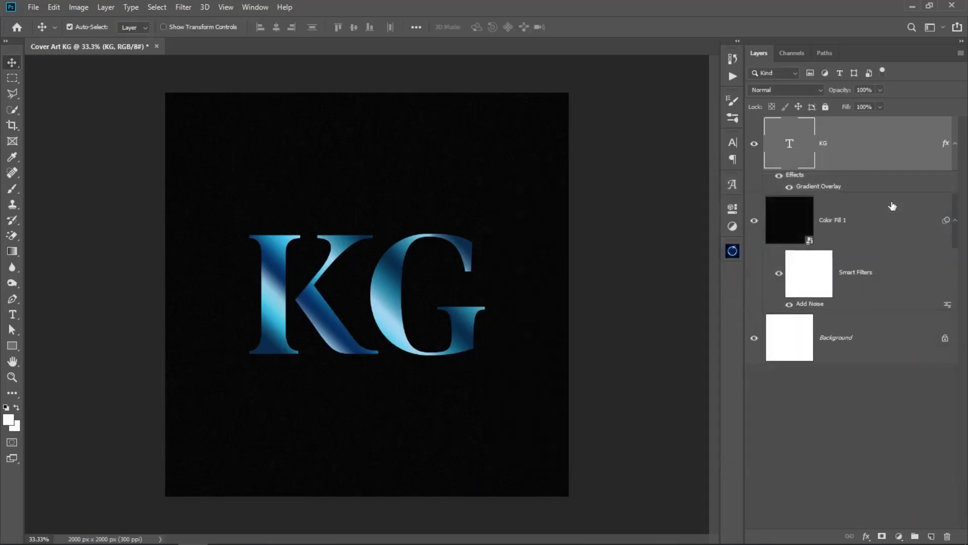
- Duplicate the KG layer and set the copy's fill to 0%
key(ctrl+j)
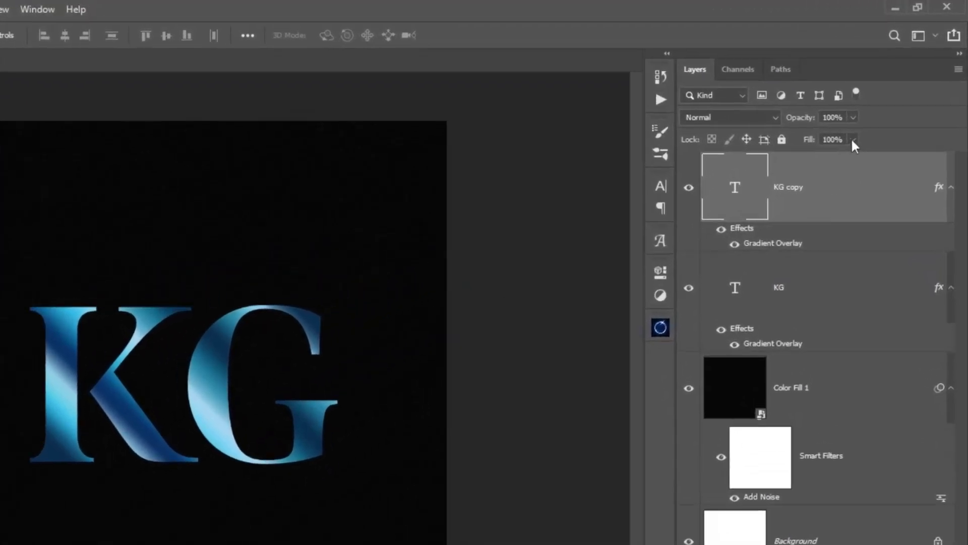
click(852, 146)
drag(837, 178, 752, 183)
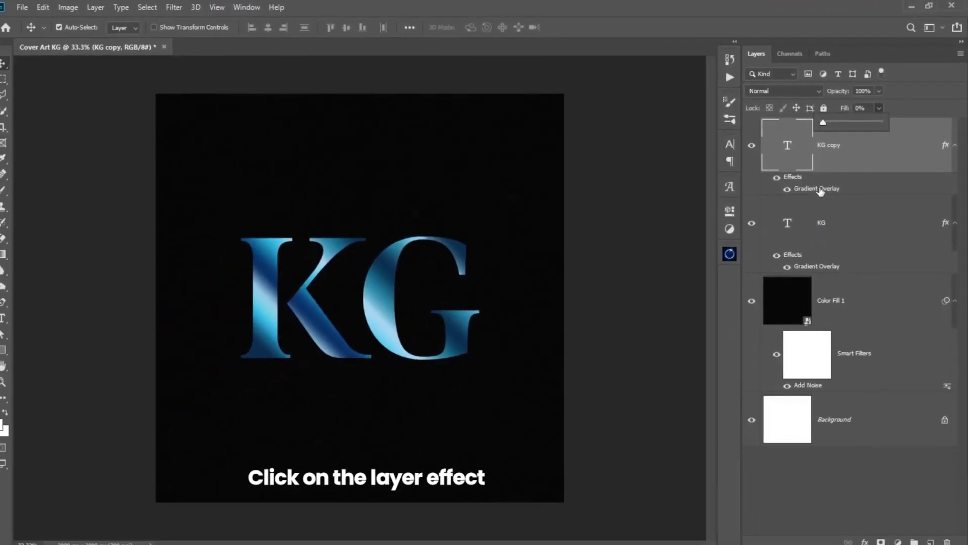
- Change the KG copy Gradient Overlay to Hard Light blend at a 47° angle
double_click(822, 187)
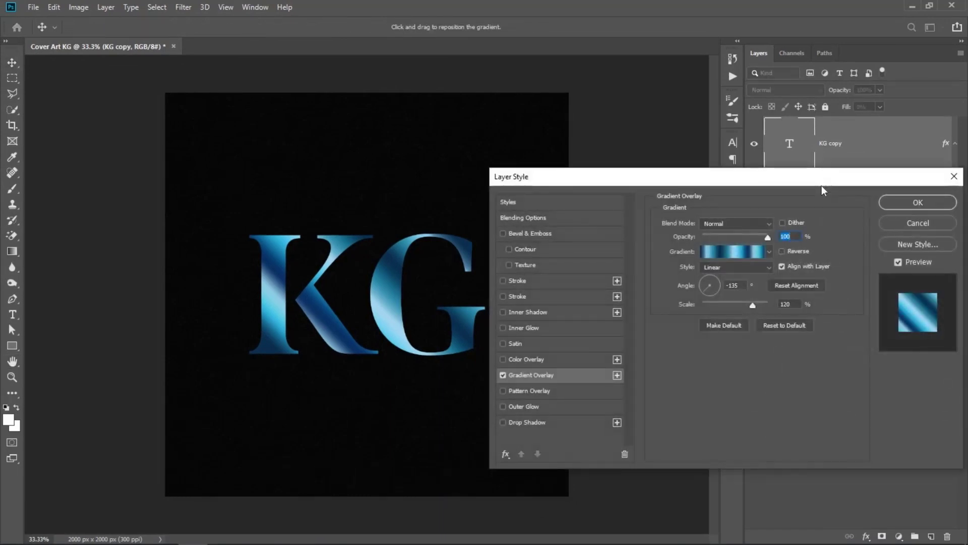
click(764, 223)
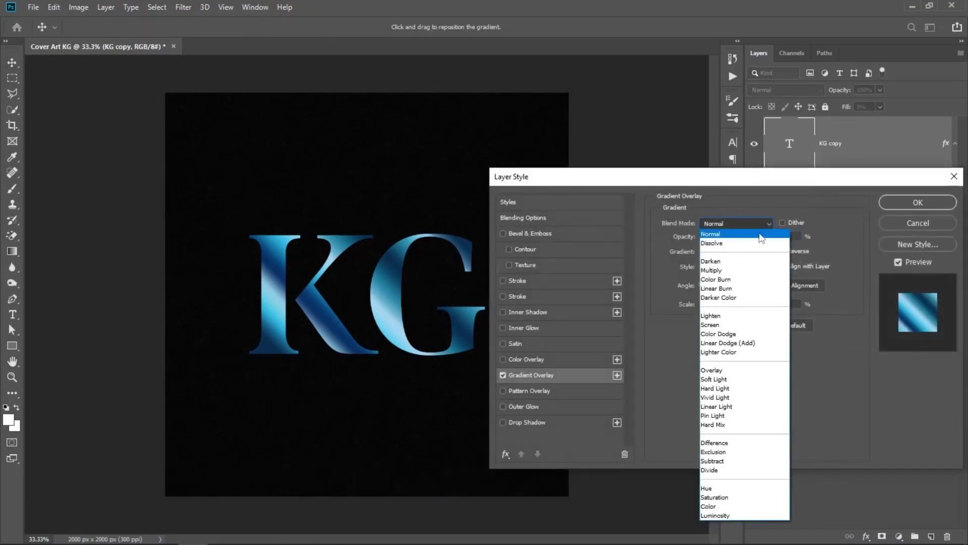
click(728, 387)
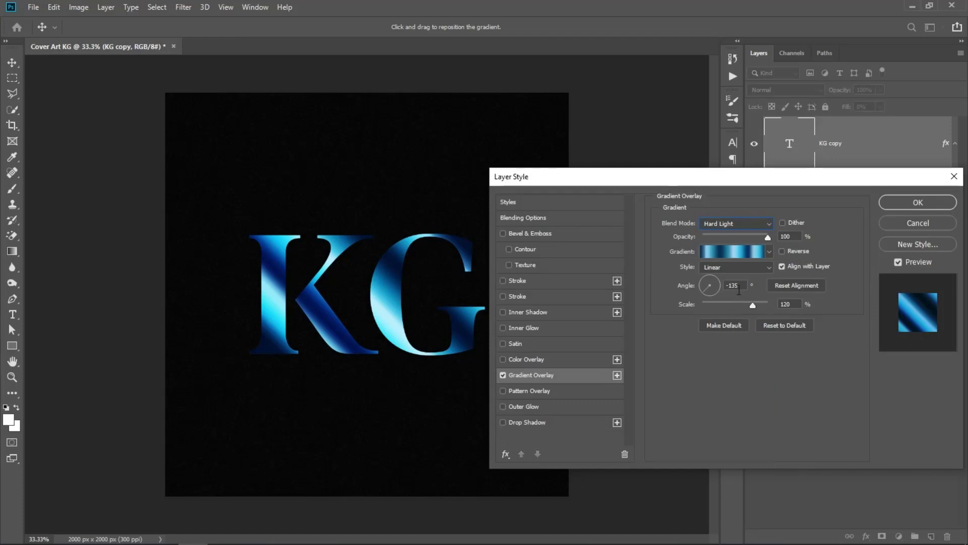
click(738, 288)
text(47)
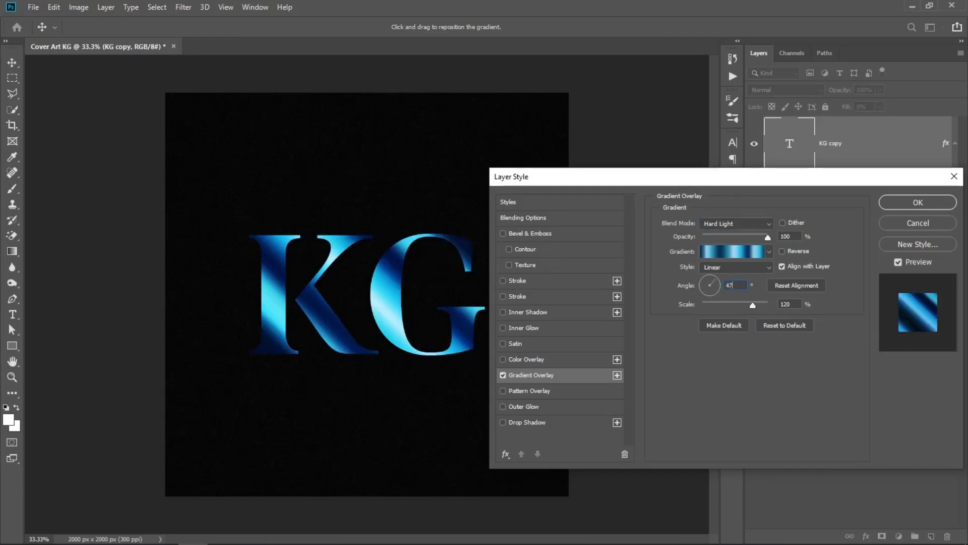
click(896, 203)
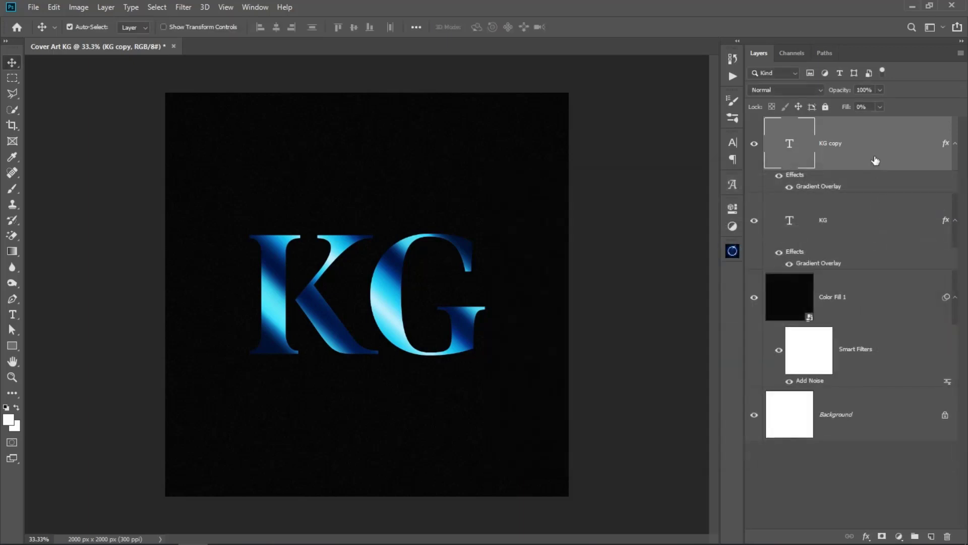
- Duplicate to KG copy 2 and set its Gradient Overlay to Screen at -128°
key(ctrl+j)
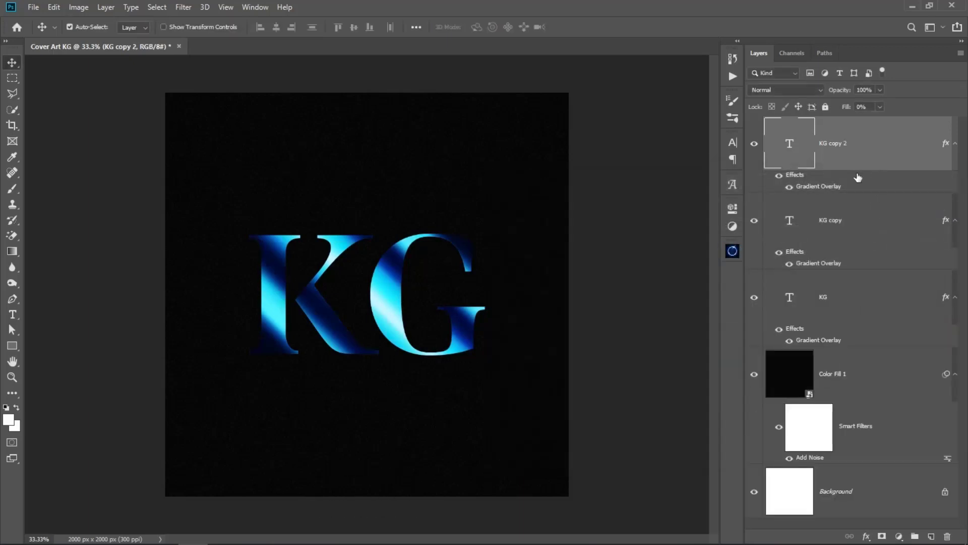
double_click(823, 187)
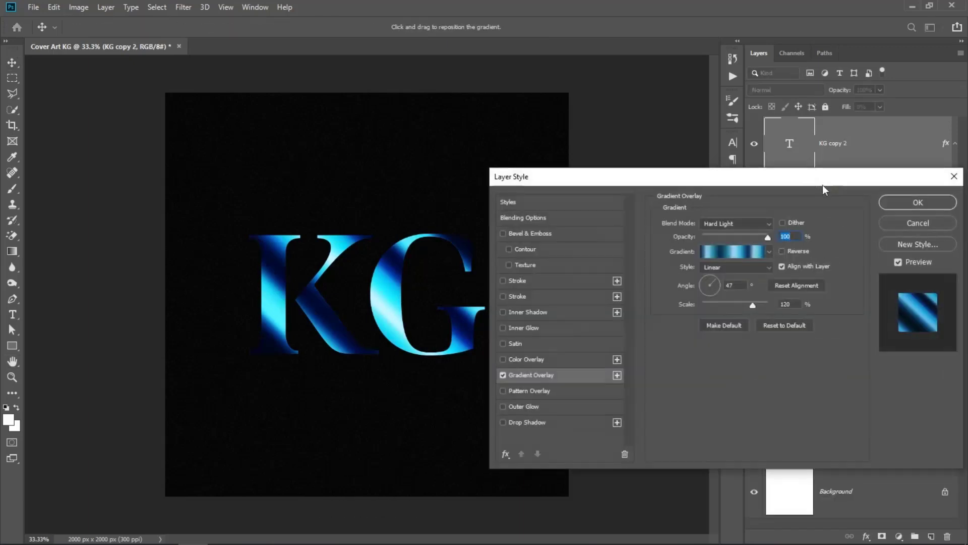
click(767, 224)
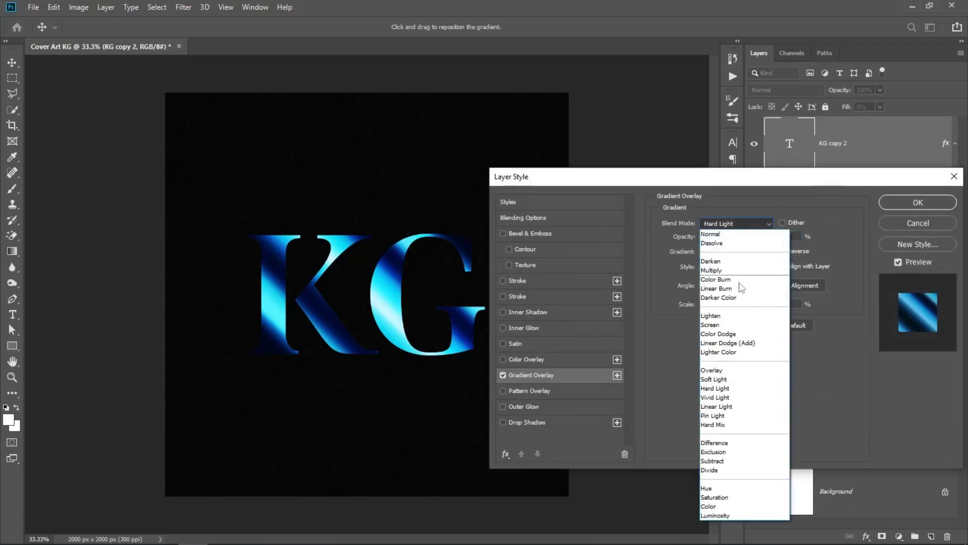
click(733, 324)
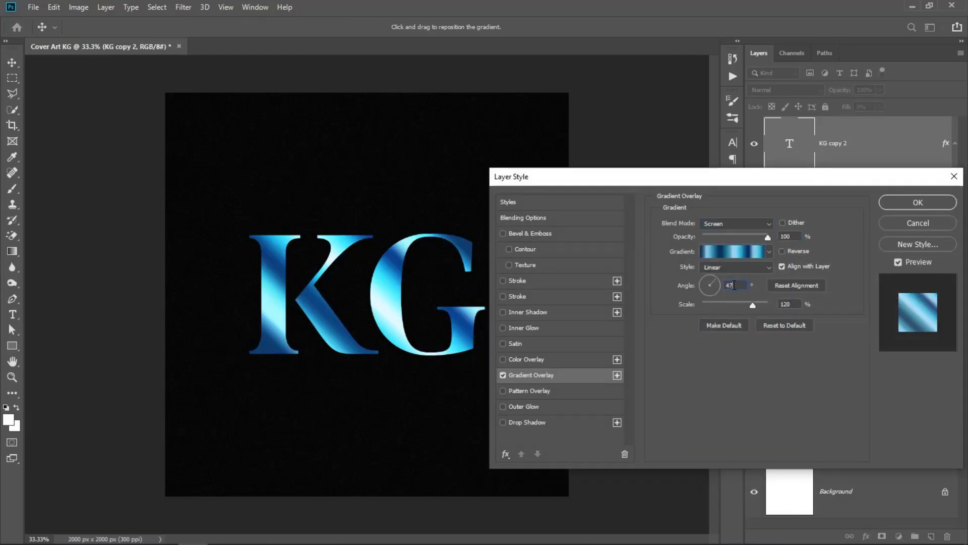
text(-128)
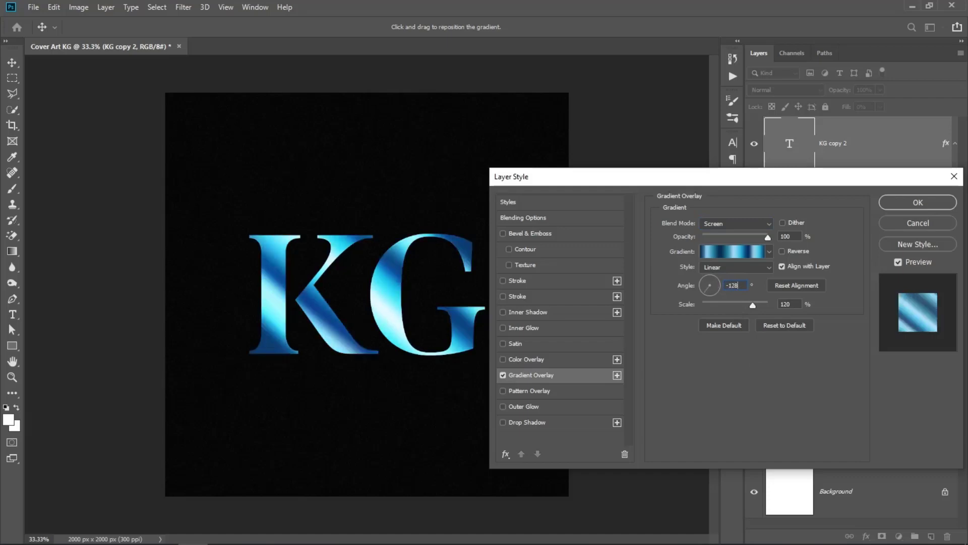
click(894, 207)
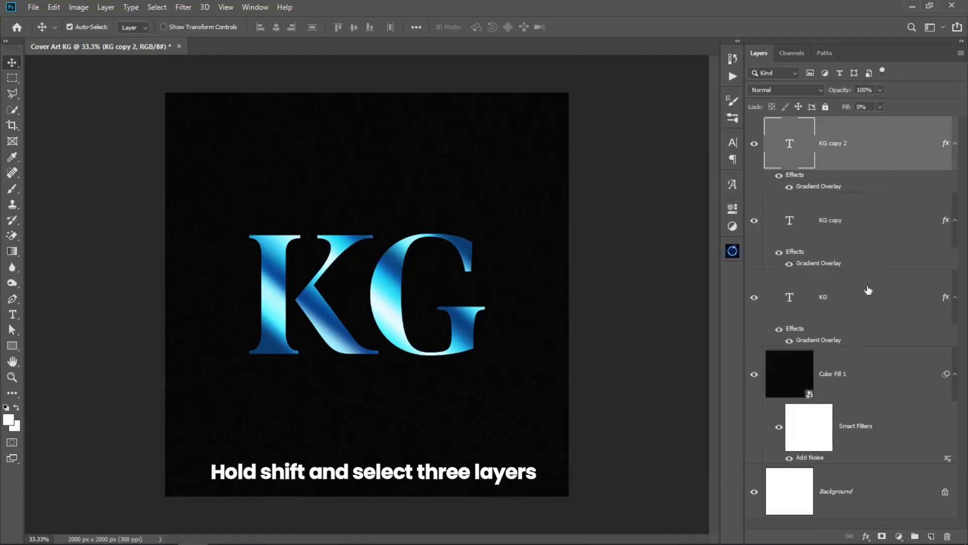
- Group the three KG layers into a group named 'Text'
shift+click(868, 290)
click(916, 535)
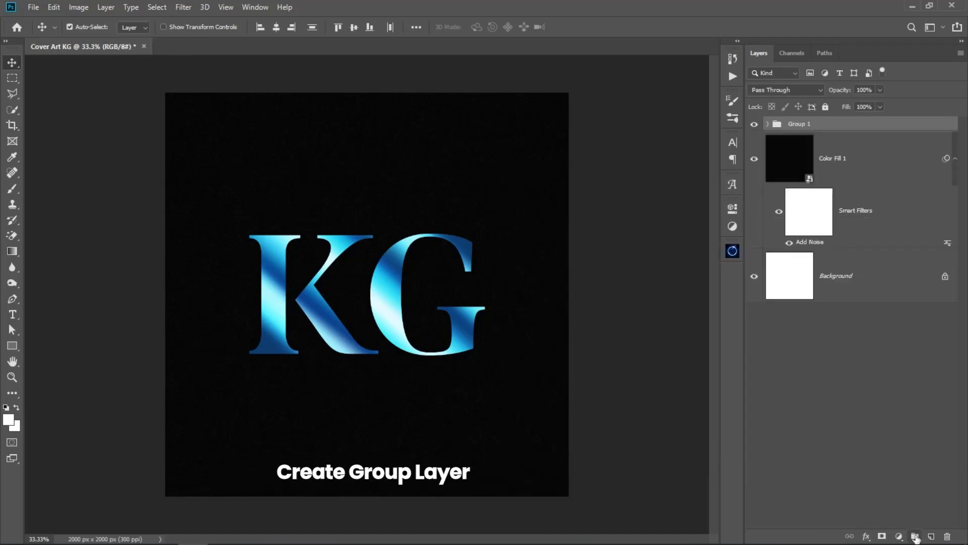
double_click(801, 124)
text(Tex)
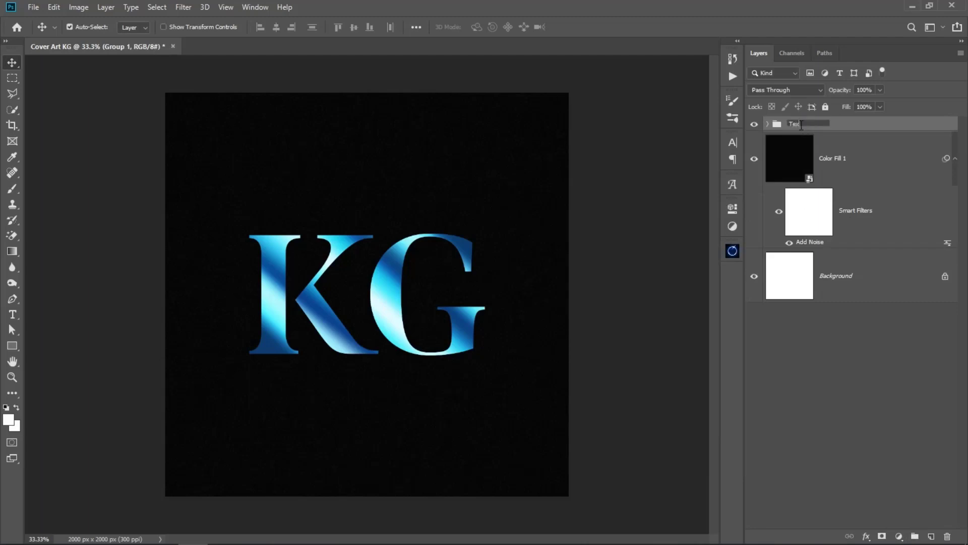
text(t)
key(Return)
- Duplicate the Text group and convert the copy to a smart object
key(ctrl+j)
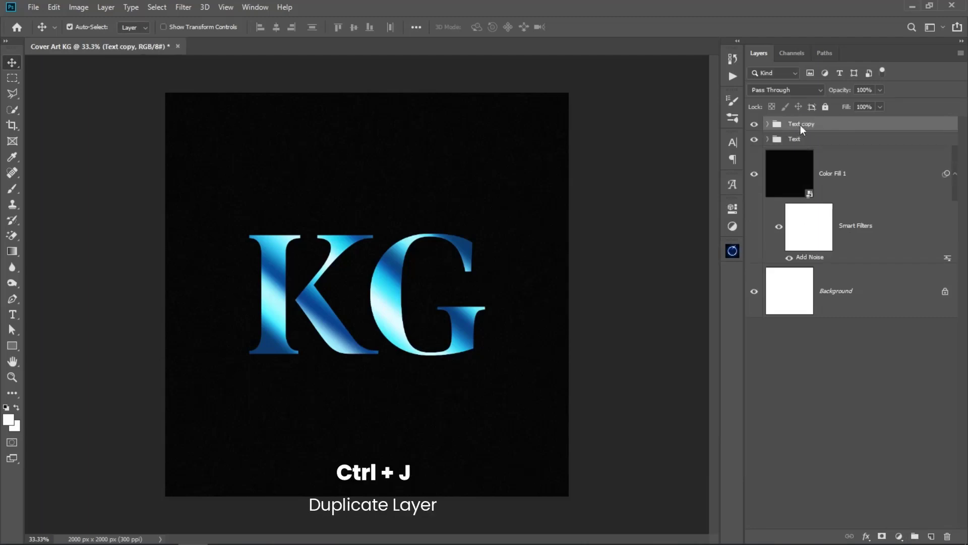
right_click(822, 126)
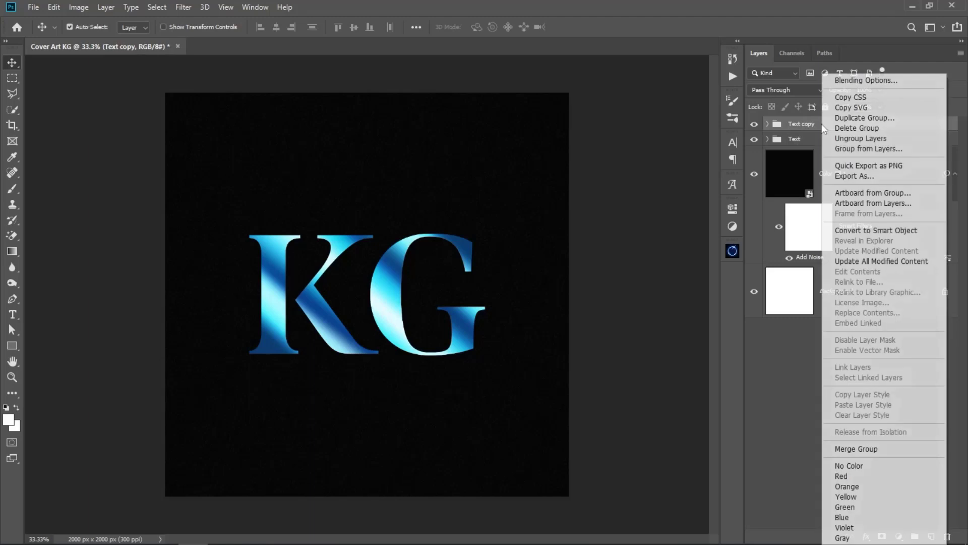
click(852, 230)
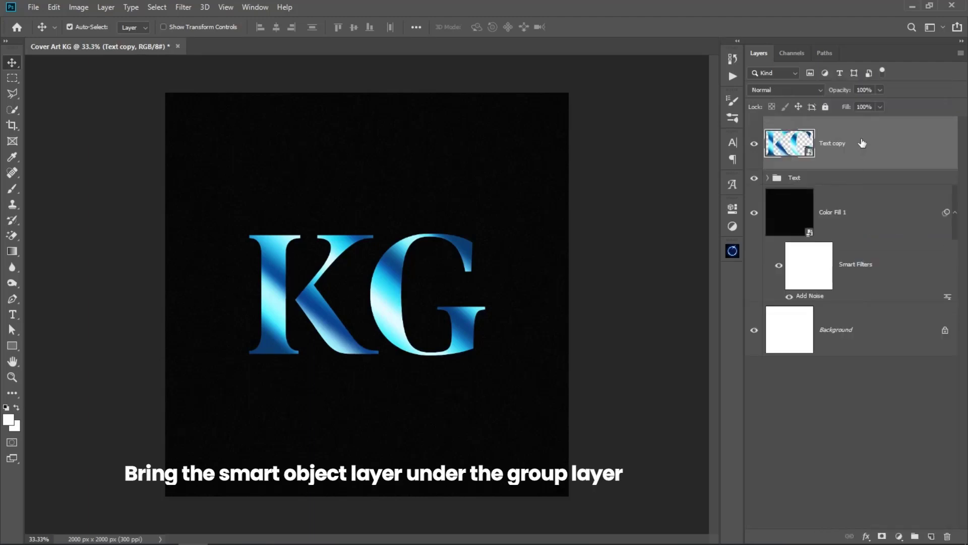
- Move the Text copy smart object below the Text group and show the Actions panel
drag(857, 152, 850, 190)
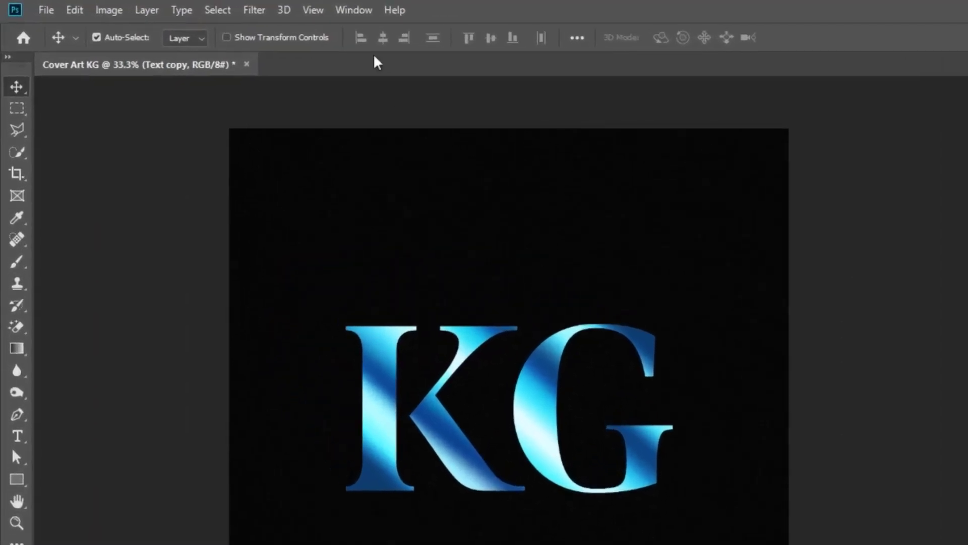
click(354, 10)
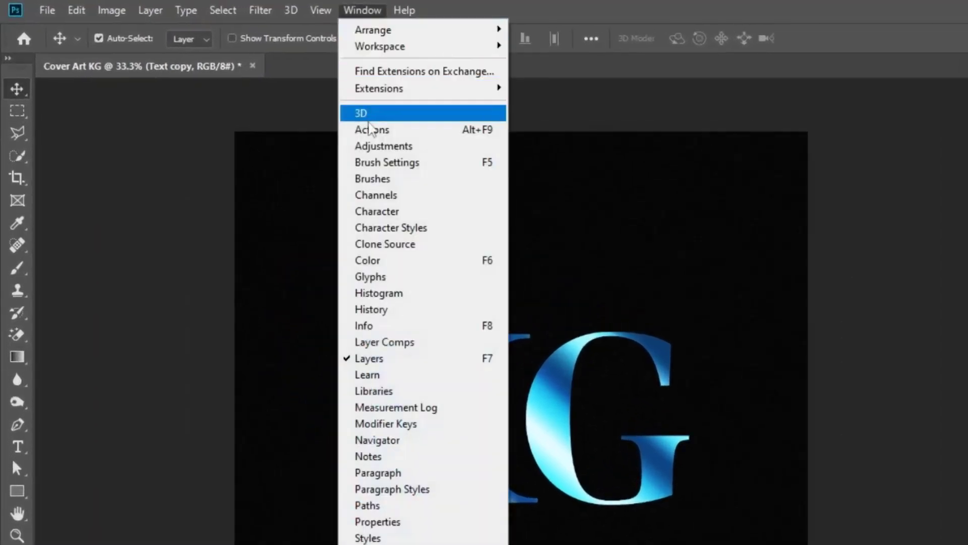
click(372, 130)
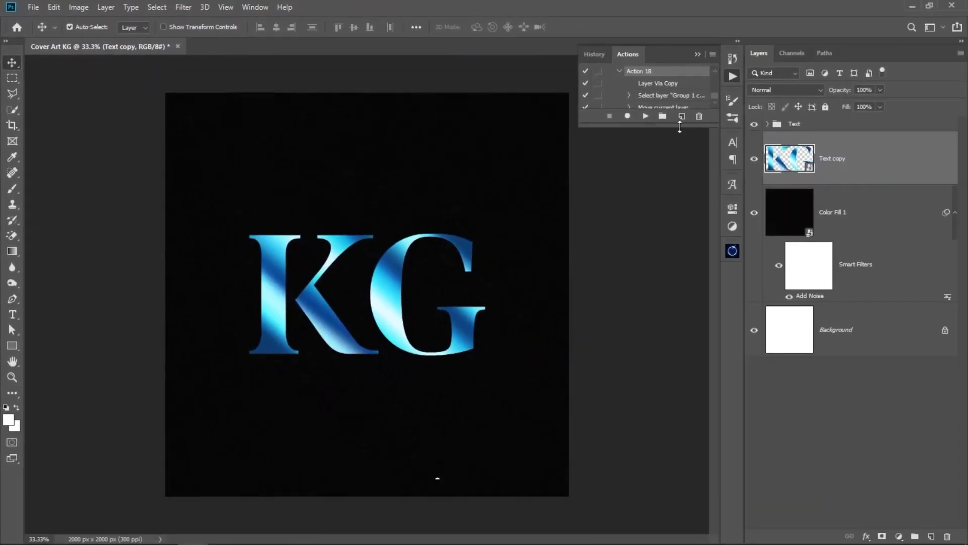
- Record Action 19: duplicate Text copy, then nudge the original one step left and down
click(682, 117)
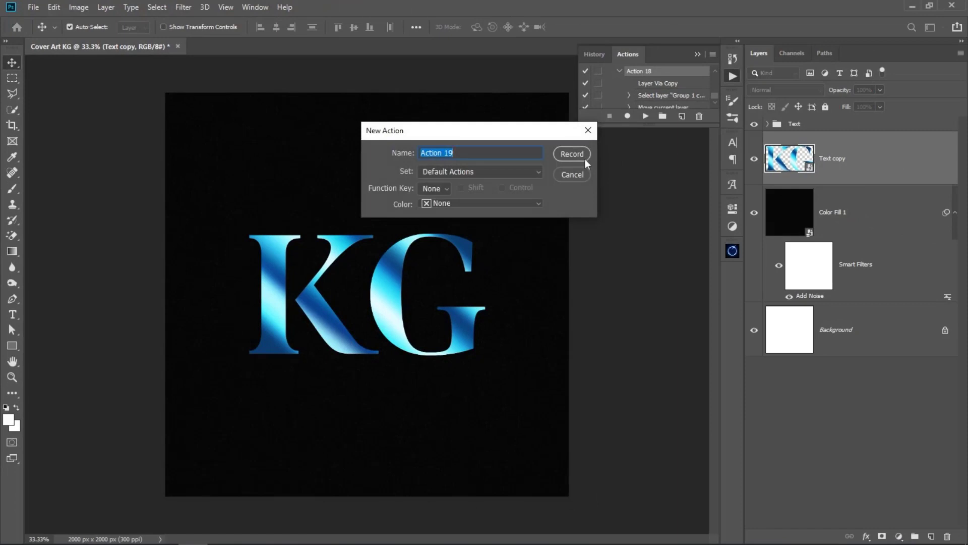
click(572, 154)
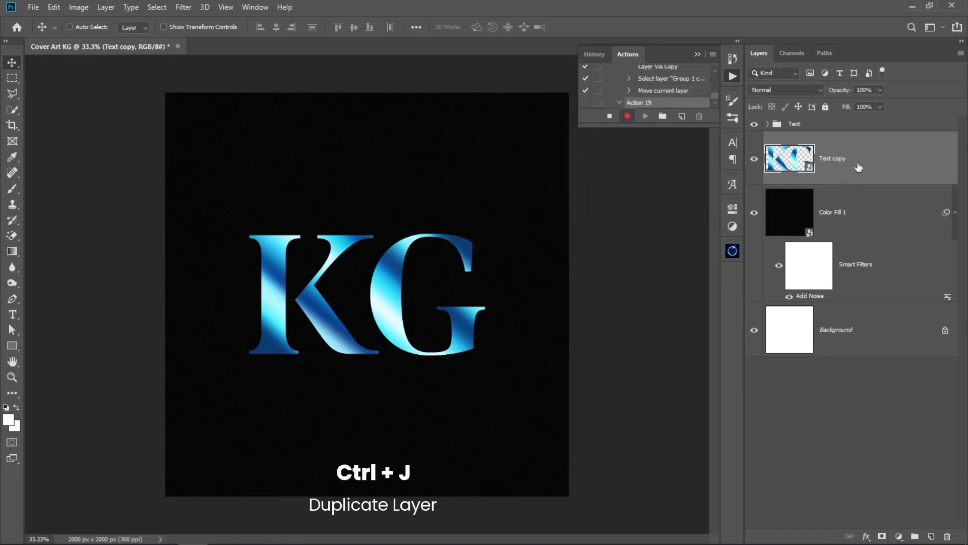
key(ctrl+j)
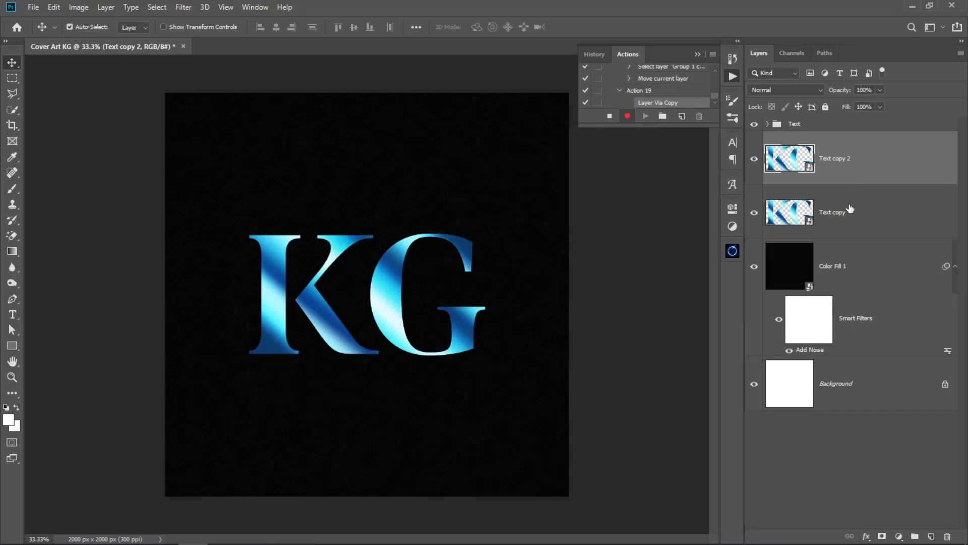
click(851, 209)
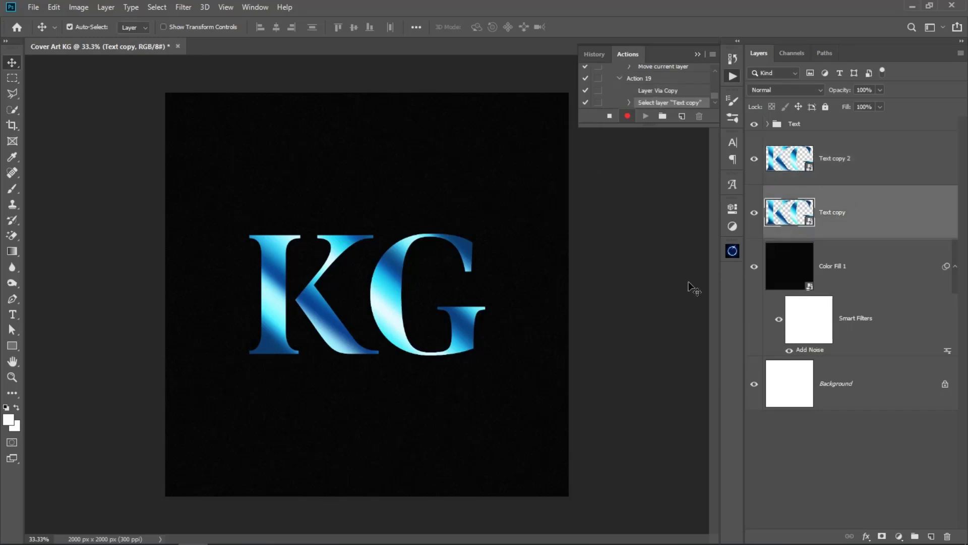
key(Left)
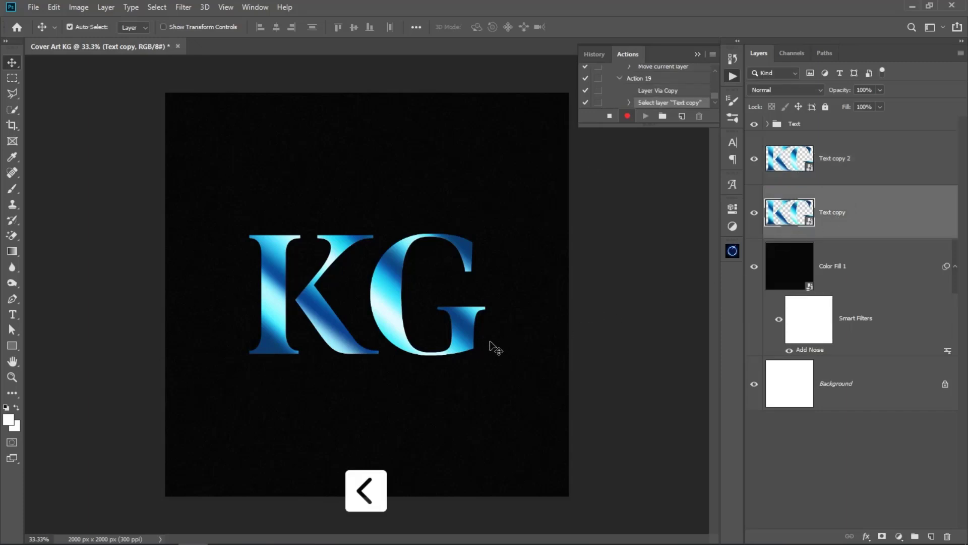
key(Down)
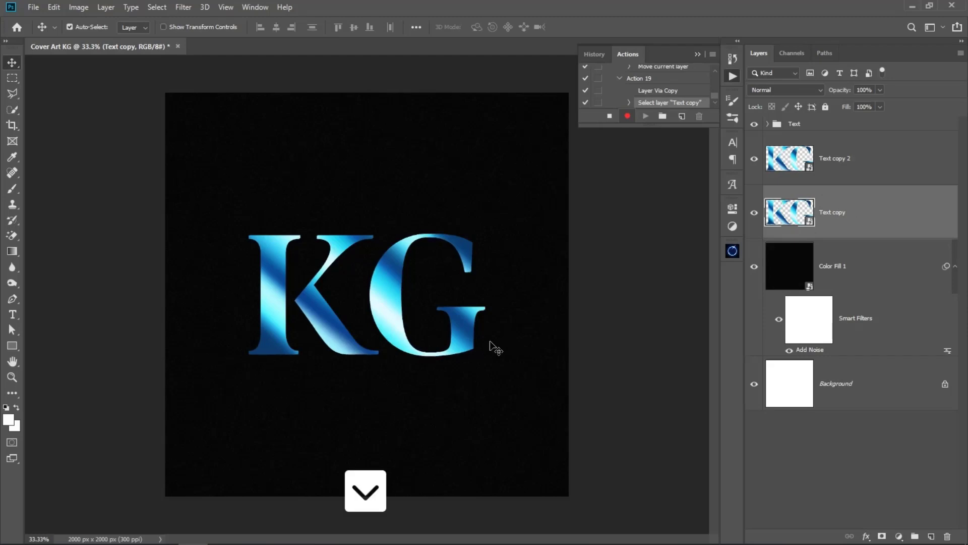
click(609, 116)
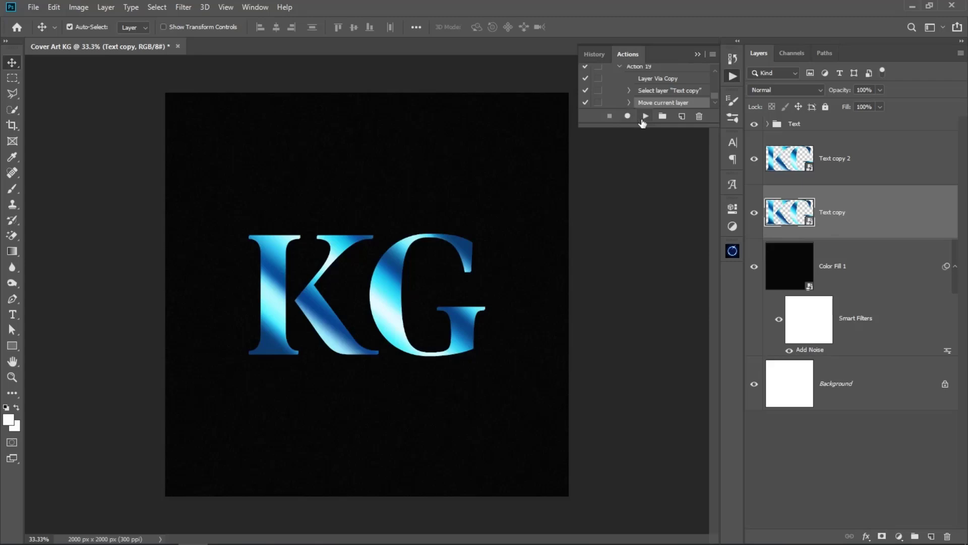
- Replay Action 19 repeatedly to stack offset KG text copies up to Text copy 15
click(645, 116)
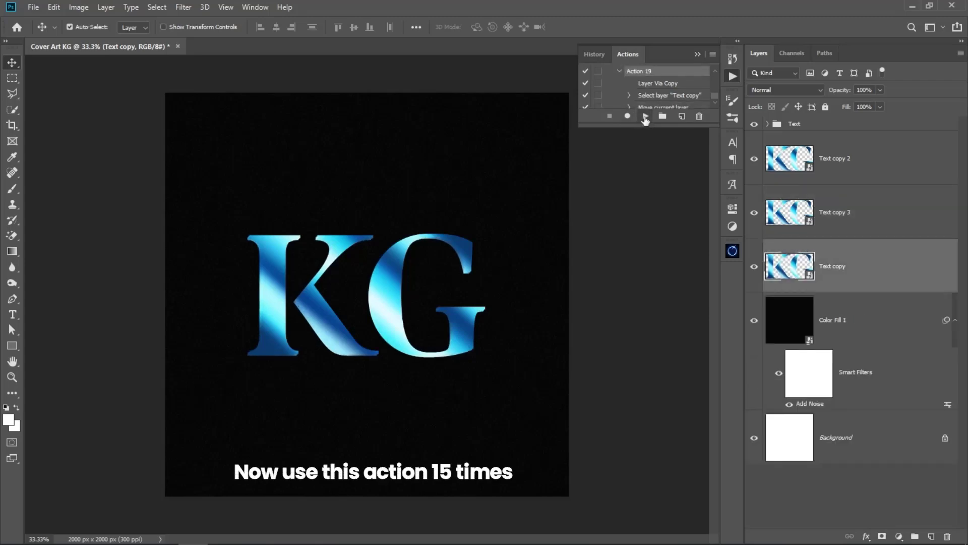
click(645, 117)
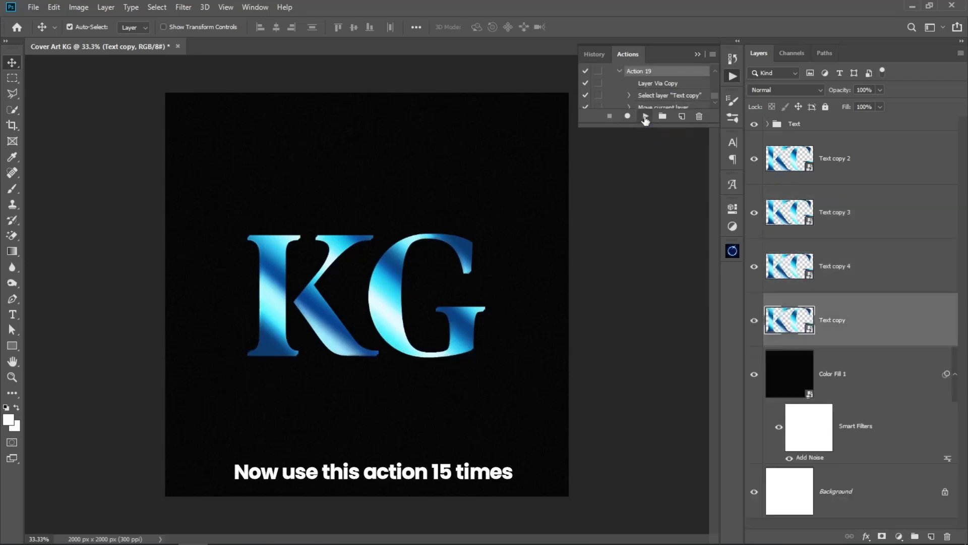
click(645, 116)
click(645, 117)
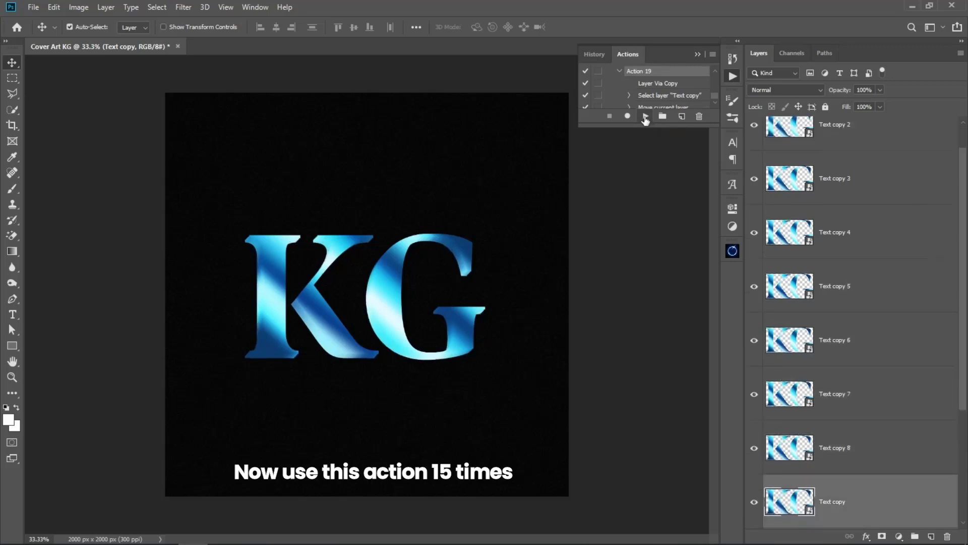
click(645, 116)
click(645, 116)
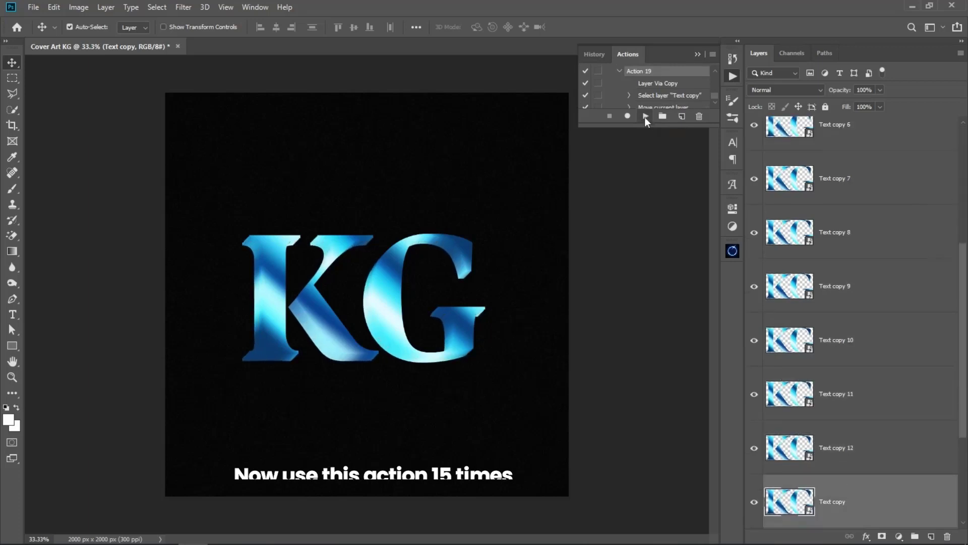
click(645, 116)
click(645, 117)
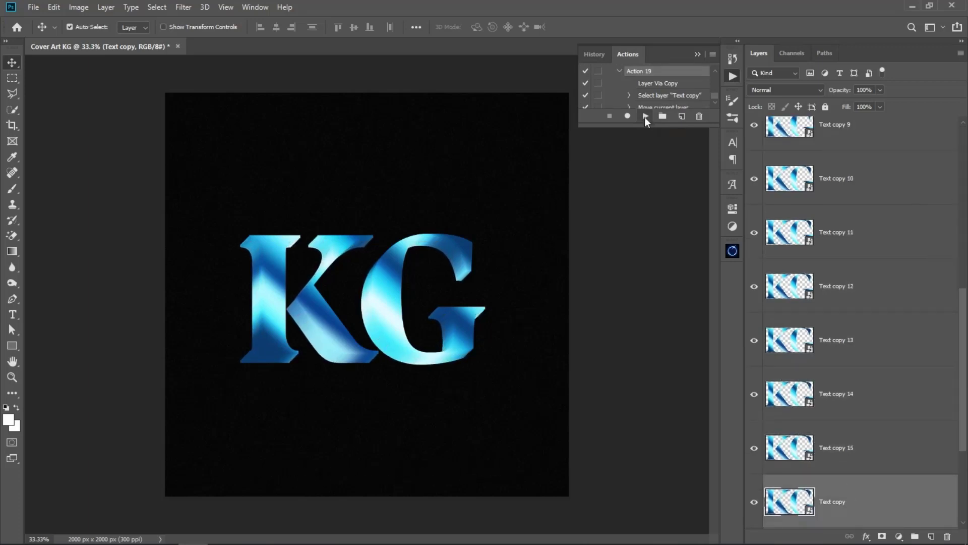
click(697, 54)
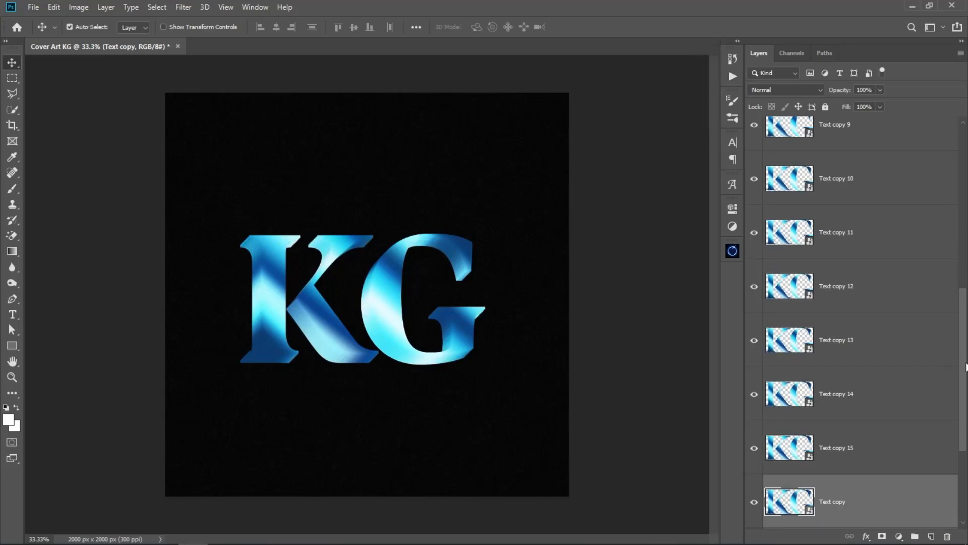
drag(966, 366, 966, 202)
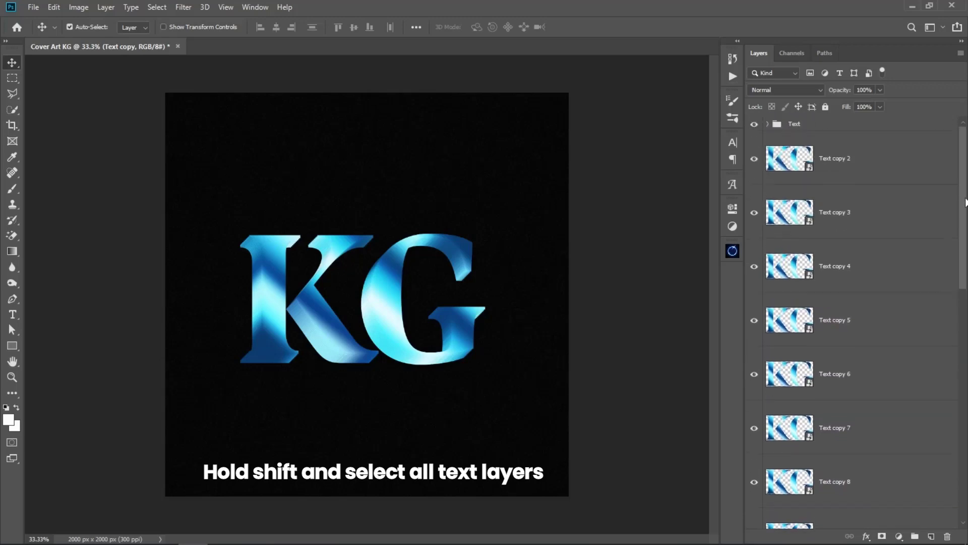
- Convert all the selected stacked text copy layers into a single smart object
shift+click(872, 173)
right_click(870, 164)
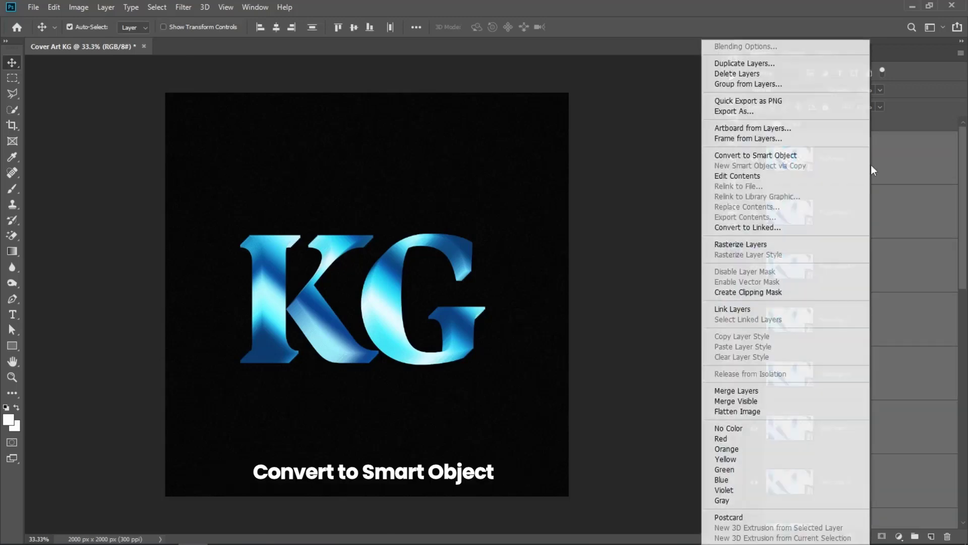
click(838, 160)
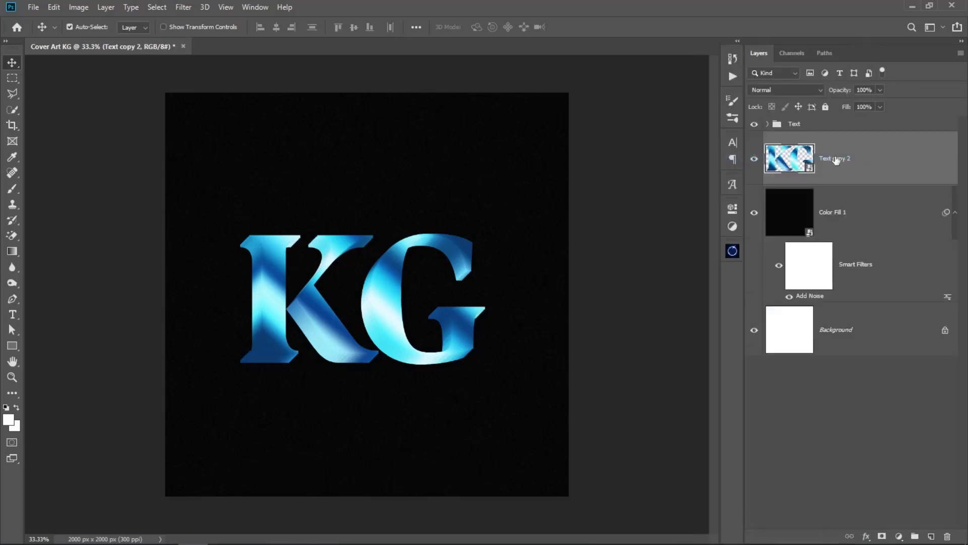
click(866, 536)
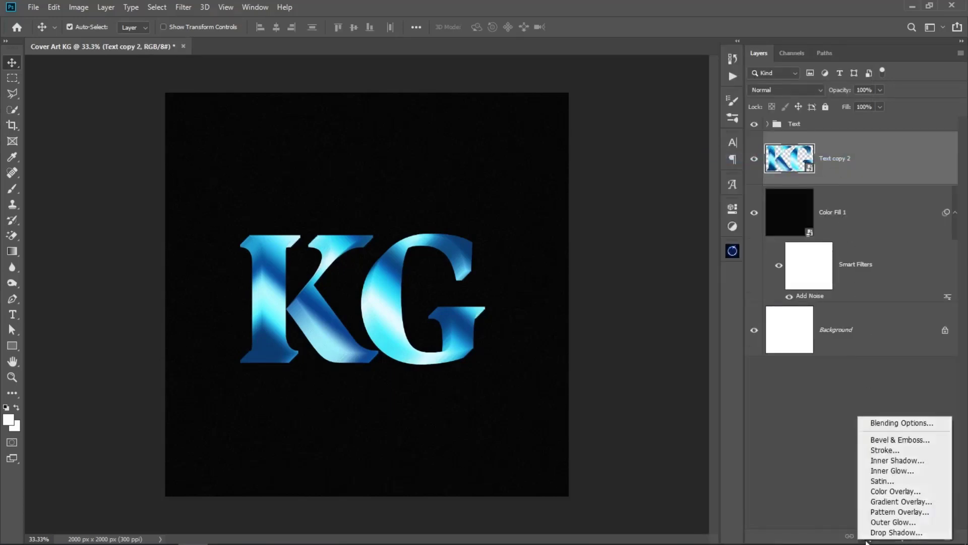
- Add a Normal satin: 95% opacity, 60° angle, 40 px distance, 237 px size, multi-peak contour
click(888, 480)
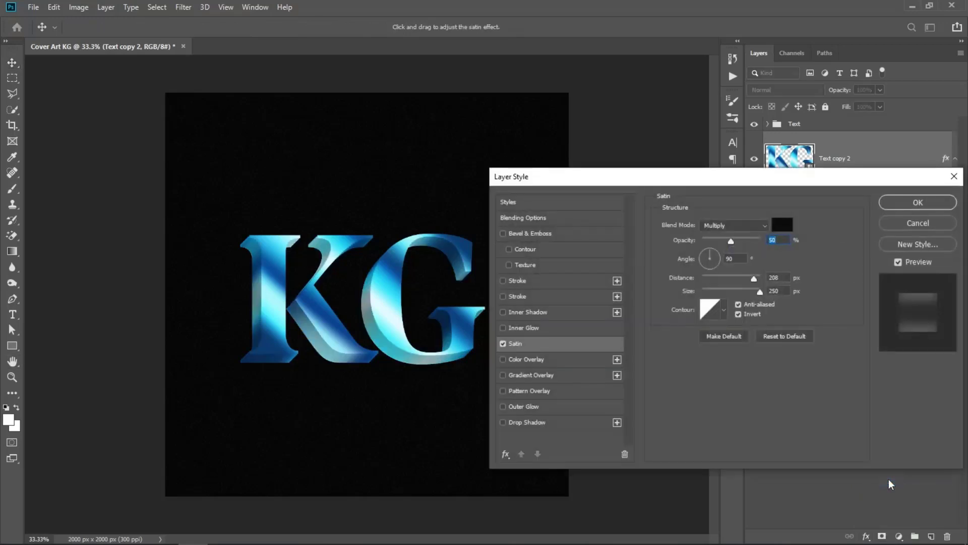
click(764, 230)
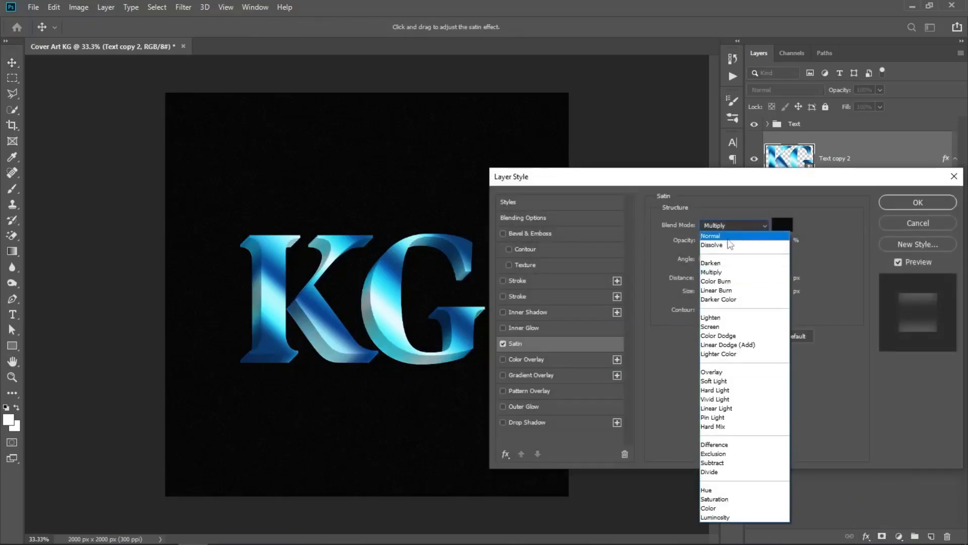
click(736, 244)
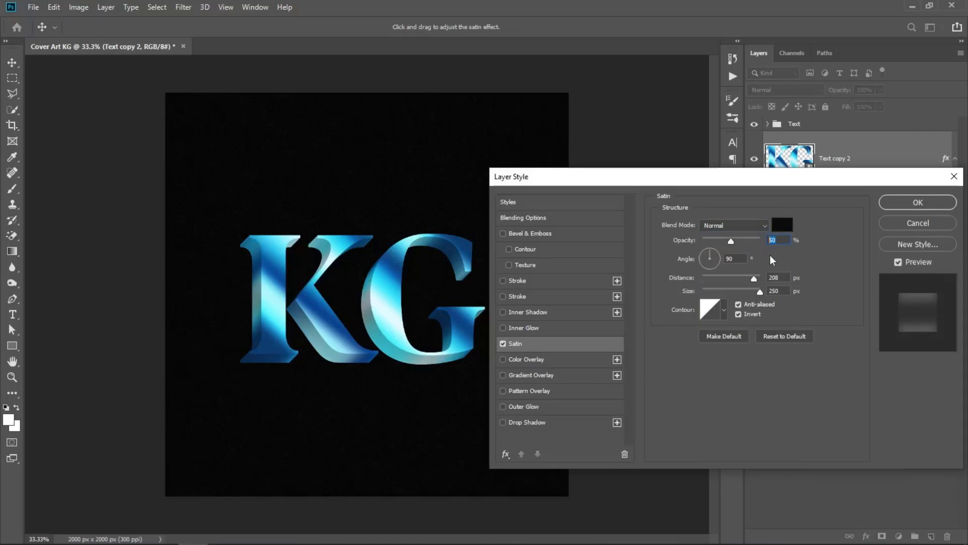
text(95)
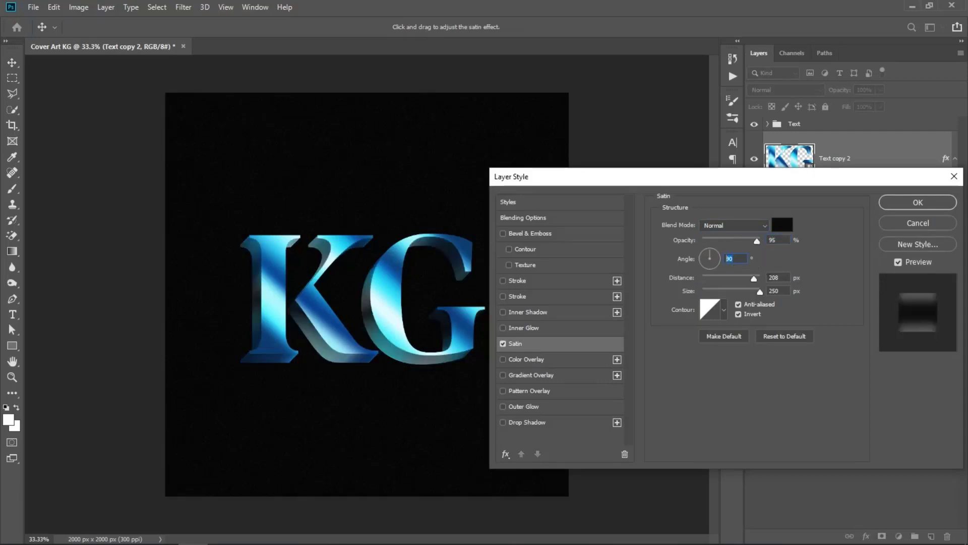
text(60)
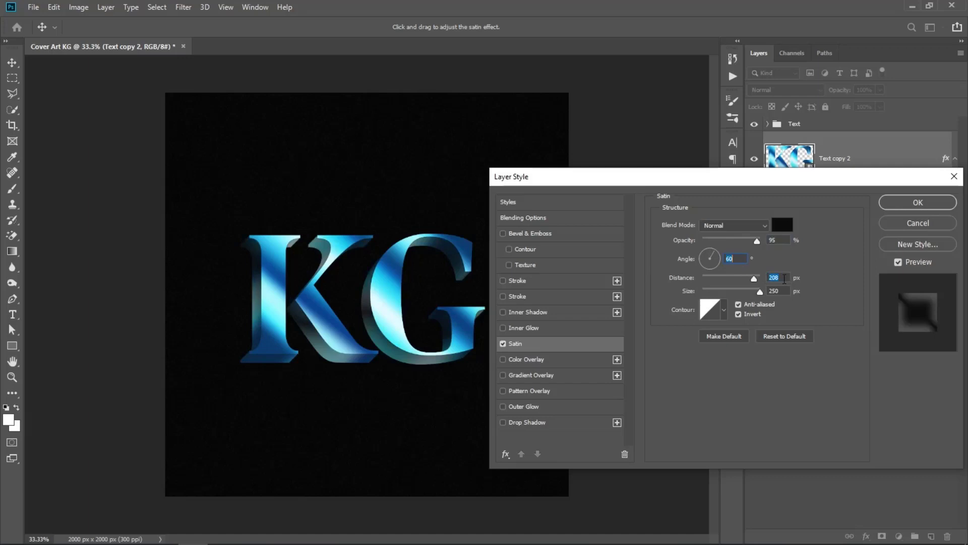
text(40)
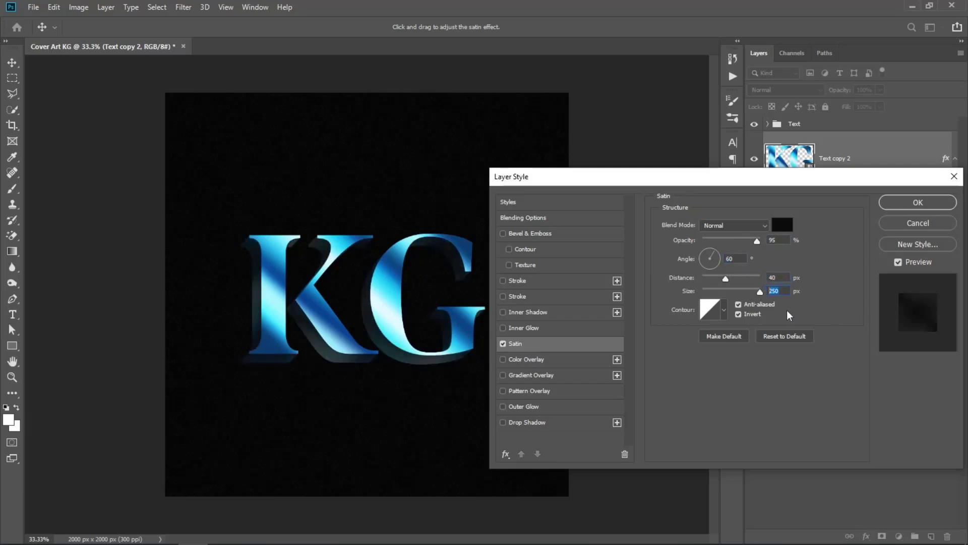
text(237)
click(725, 311)
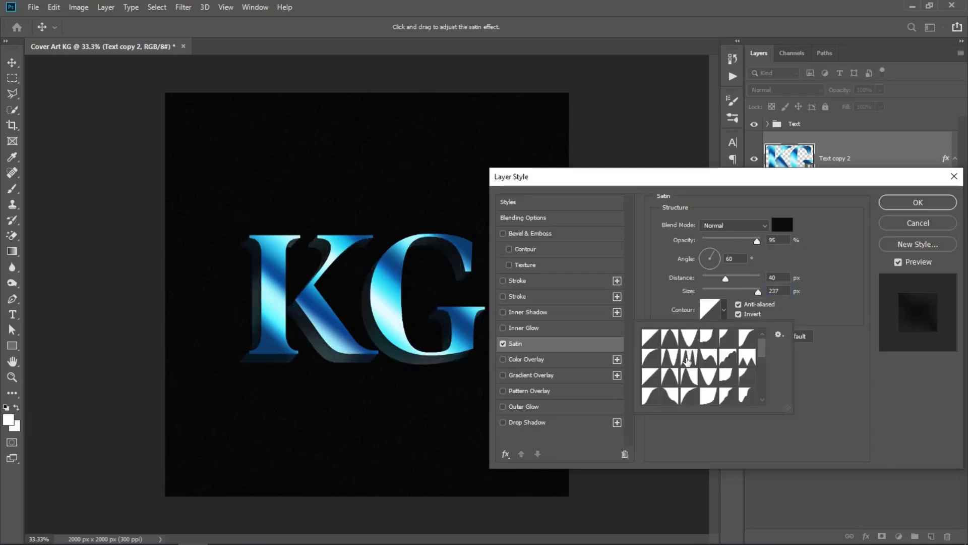
click(688, 358)
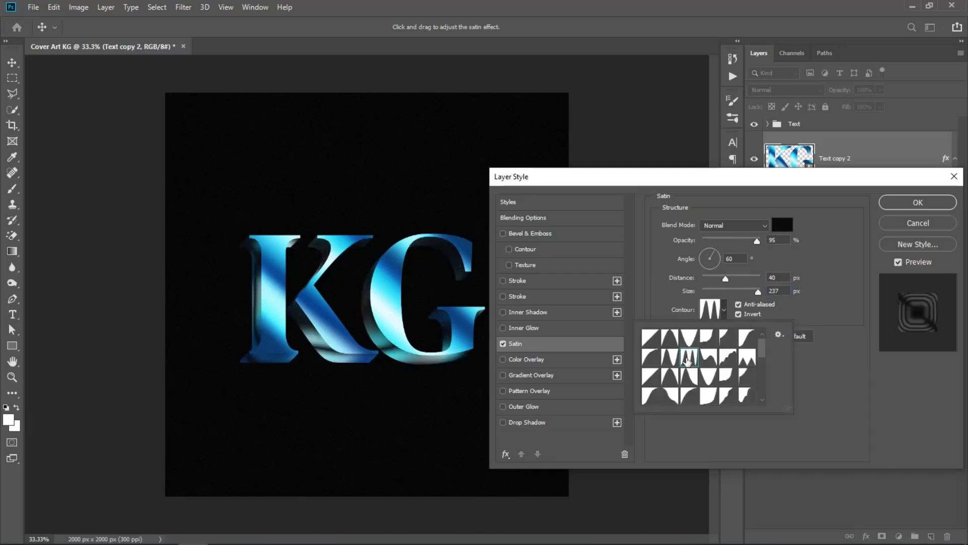
- Add a Color Burn gradient overlay at 40° angle and 132% scale
click(517, 378)
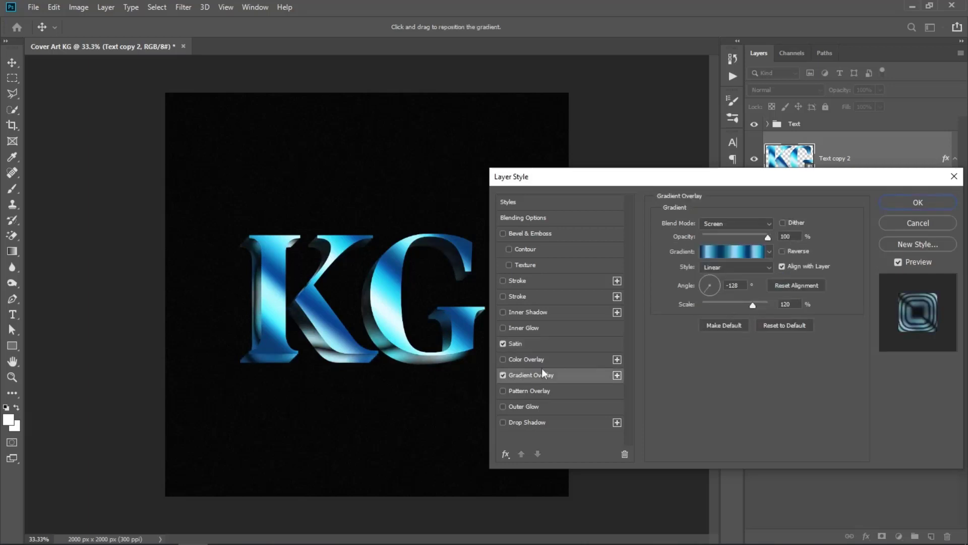
click(733, 226)
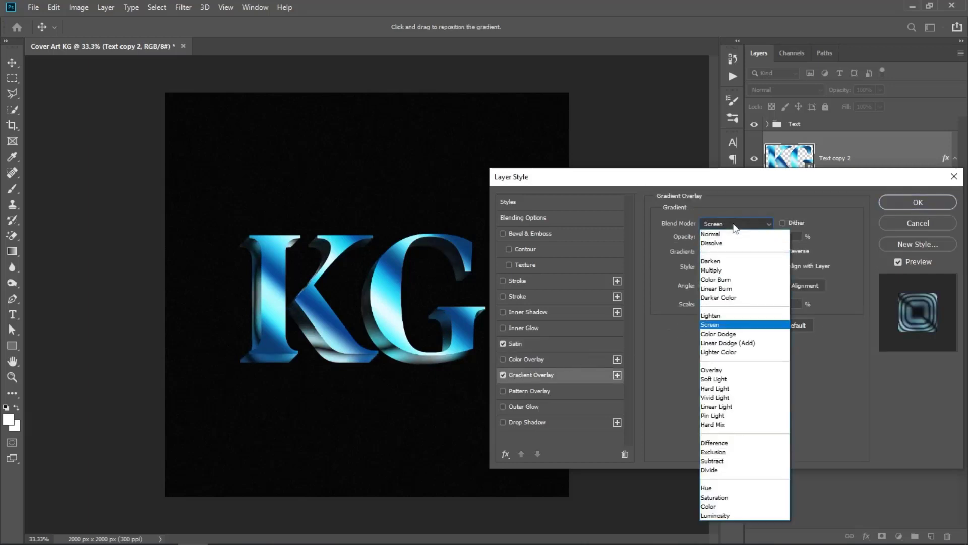
click(731, 280)
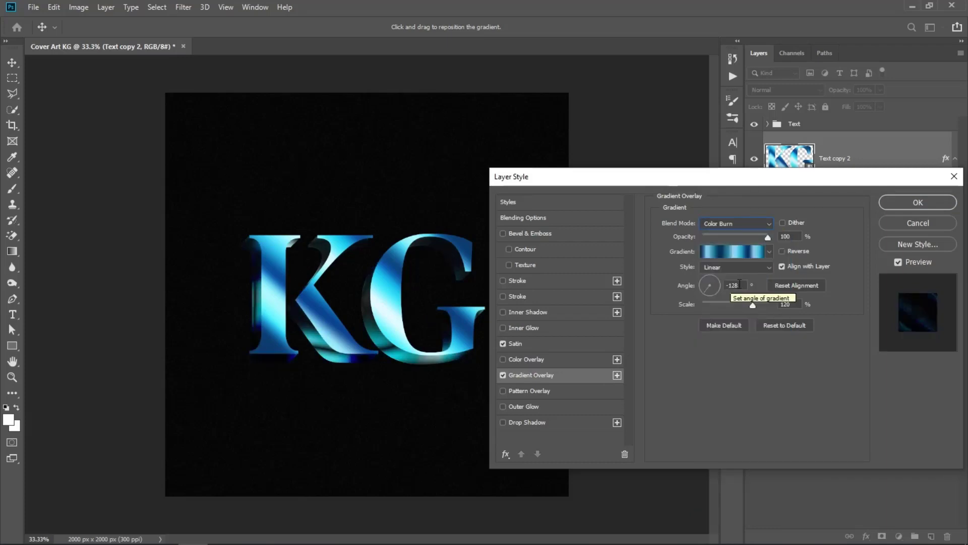
drag(739, 283, 722, 284)
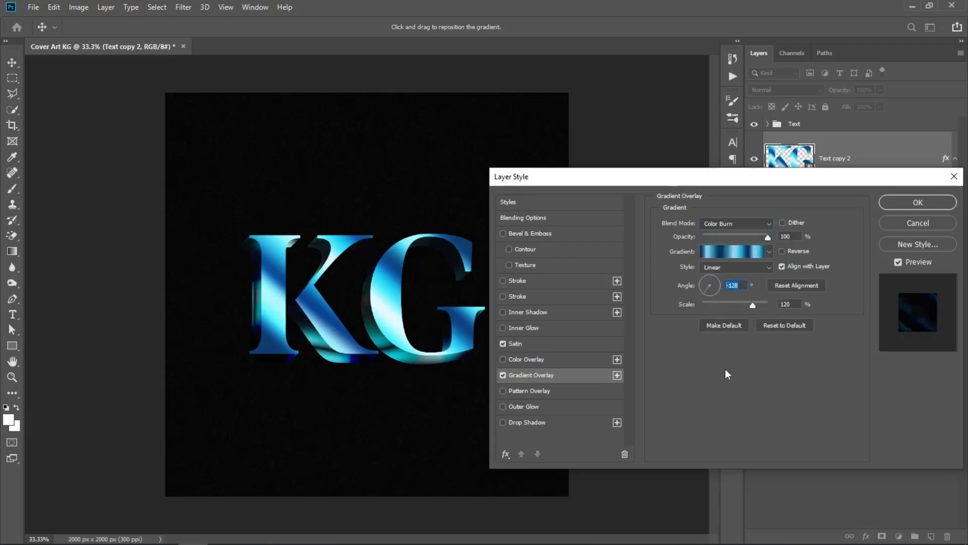
text(40)
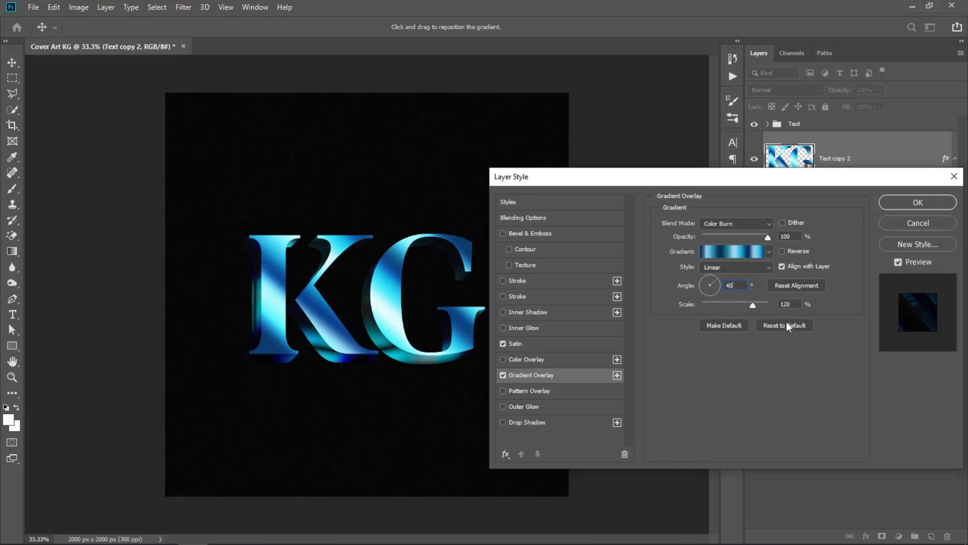
click(793, 304)
text(132)
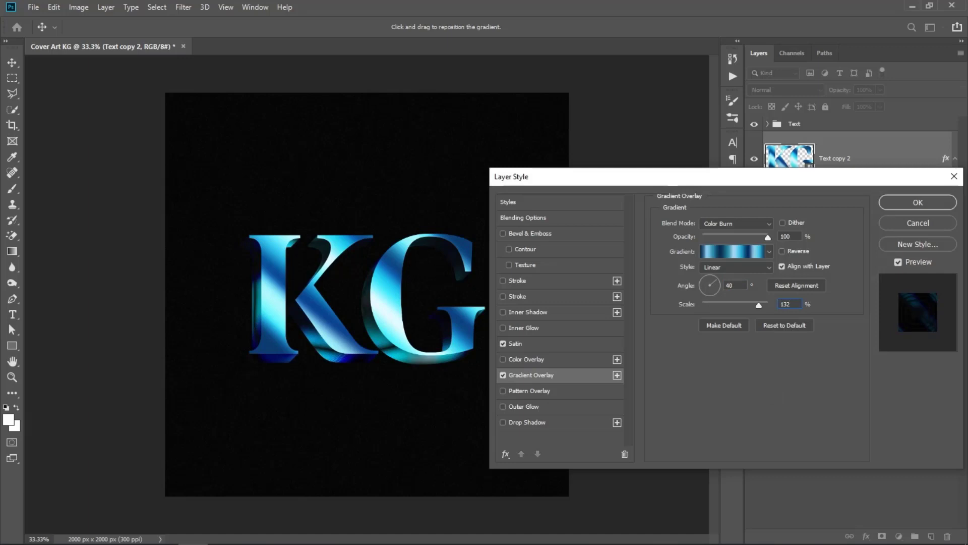
- Add an outer glow at 30% opacity around the KG text
click(546, 407)
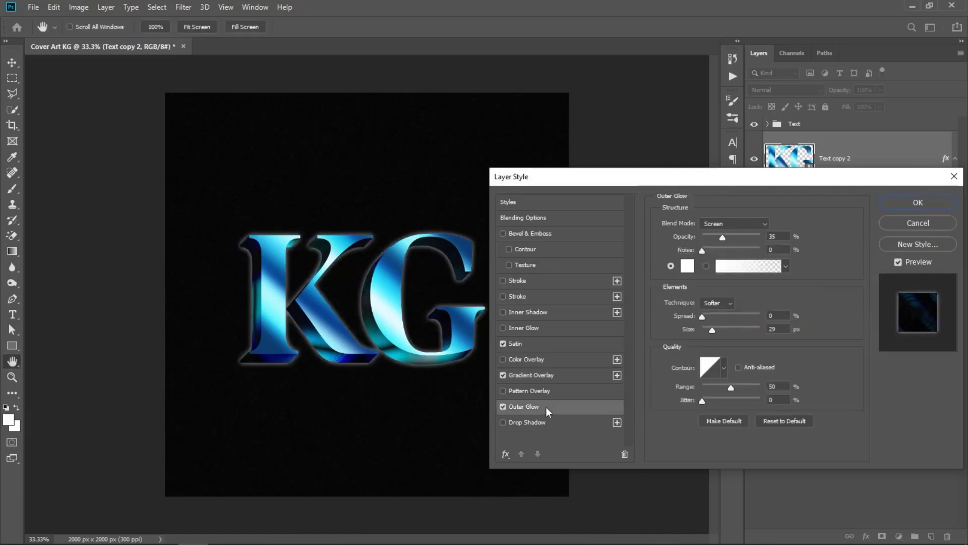
drag(780, 237, 768, 236)
text(30)
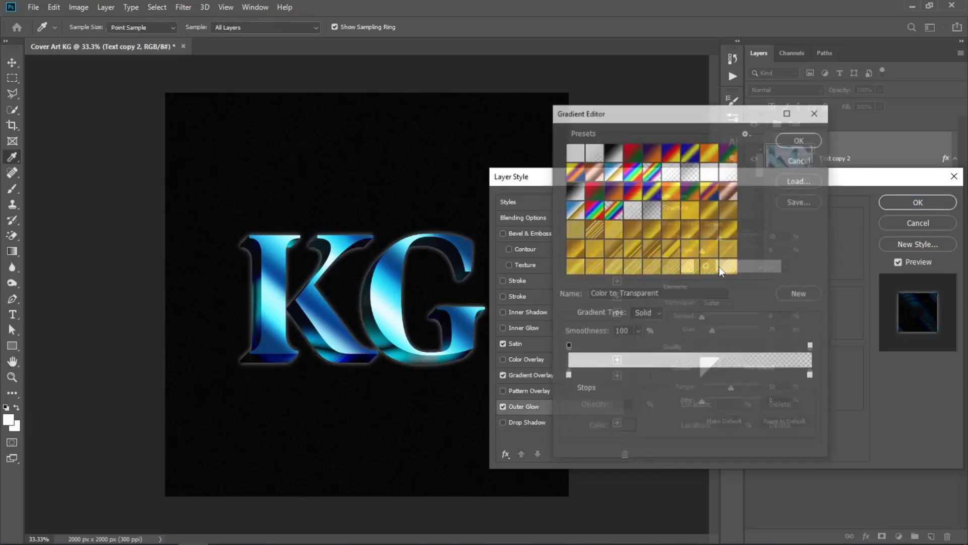
- Make the outer glow gradient run from cyan #13afe3 to fully opaque black
click(720, 267)
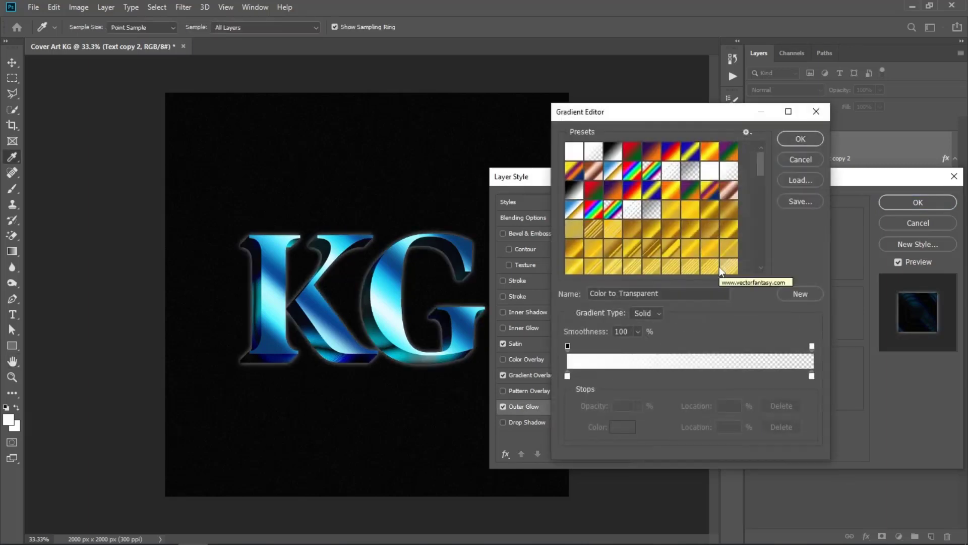
double_click(568, 374)
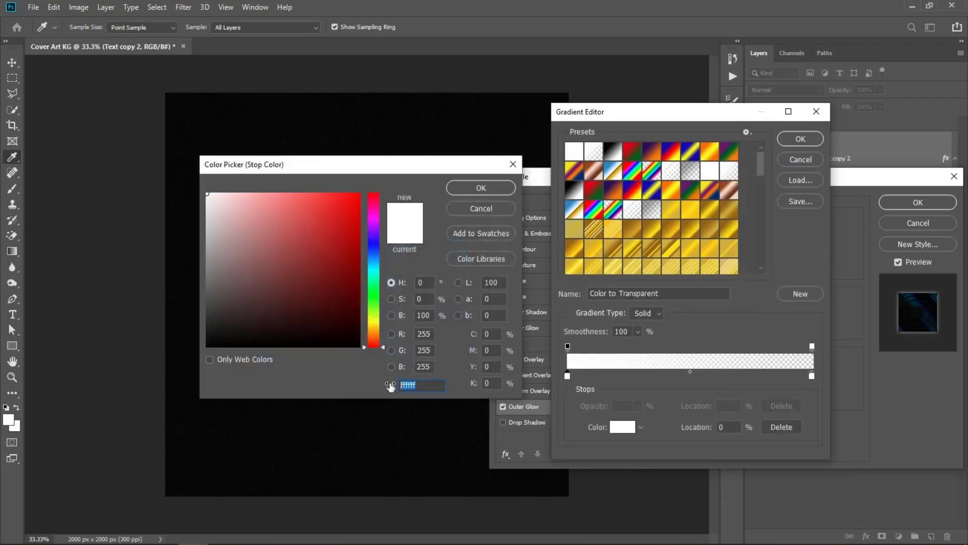
text(13a)
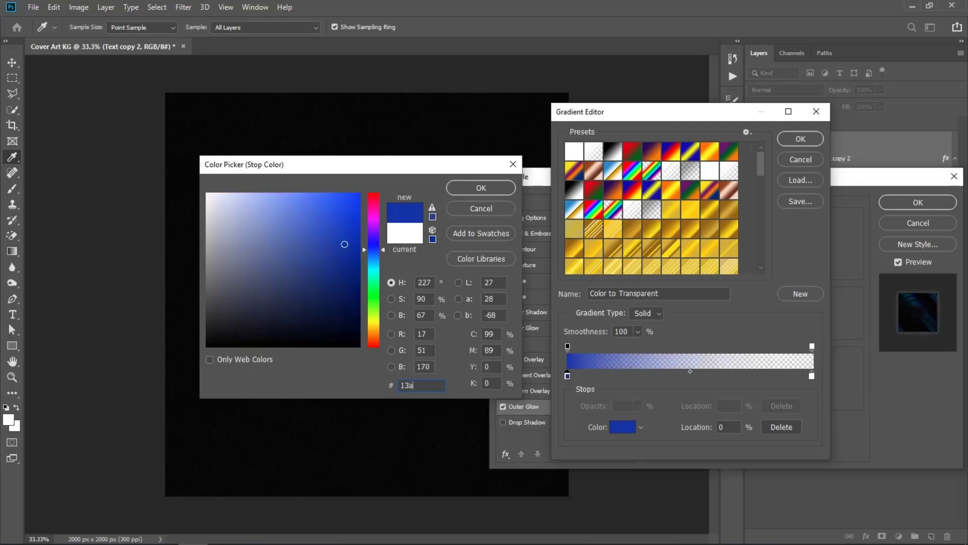
text(fe3)
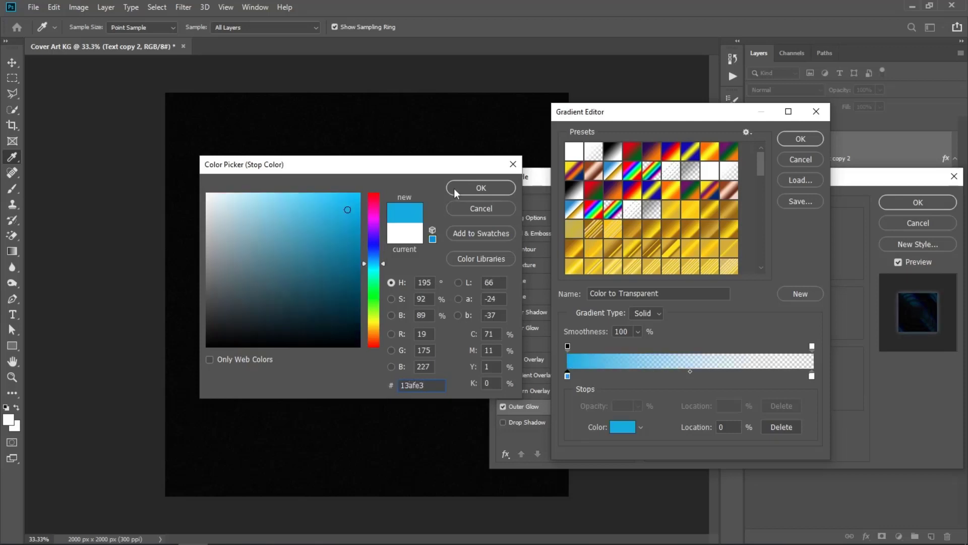
click(455, 188)
click(811, 377)
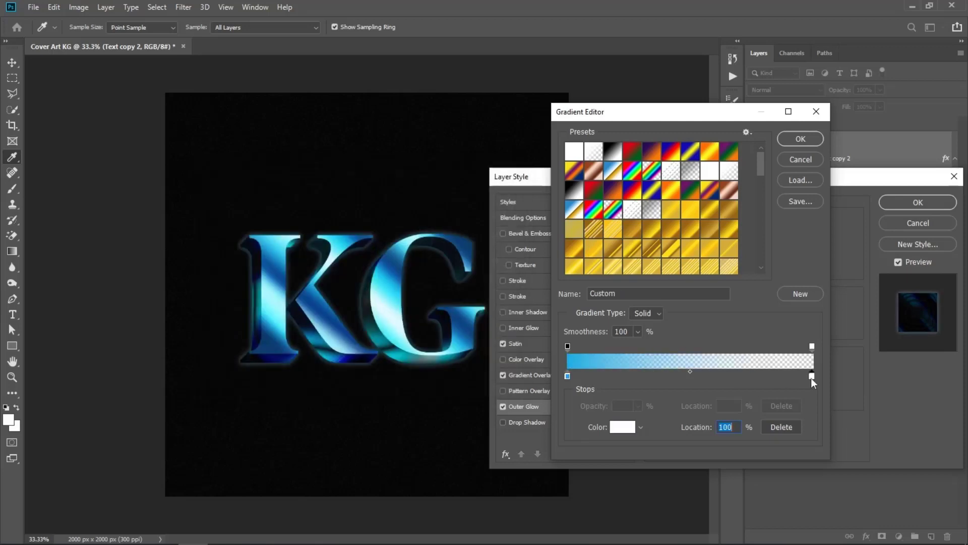
double_click(811, 376)
drag(216, 318, 153, 391)
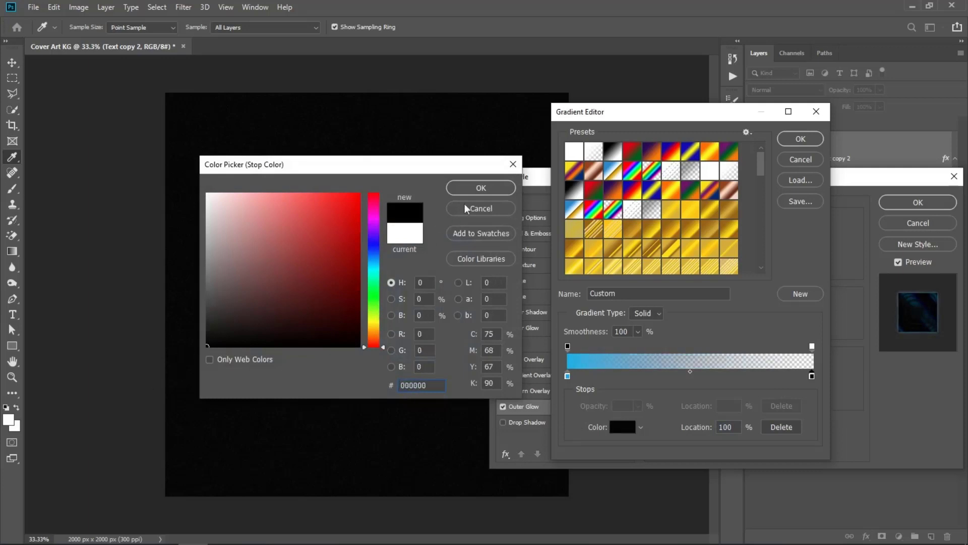
click(477, 189)
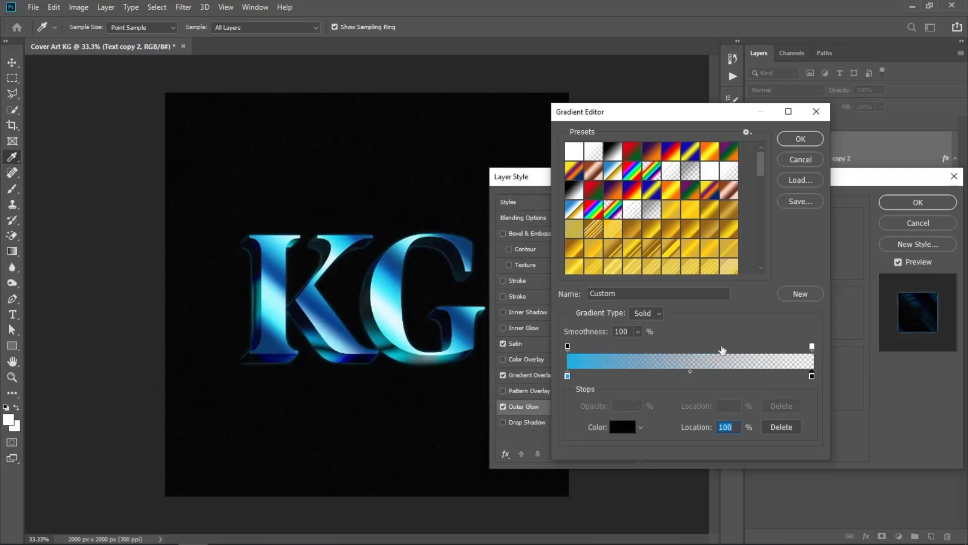
click(811, 347)
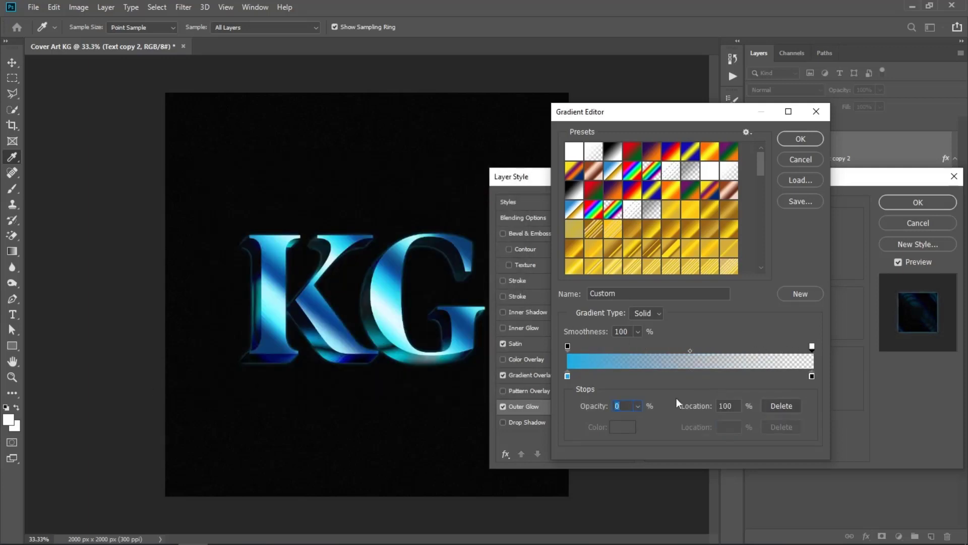
click(638, 406)
drag(638, 421, 716, 427)
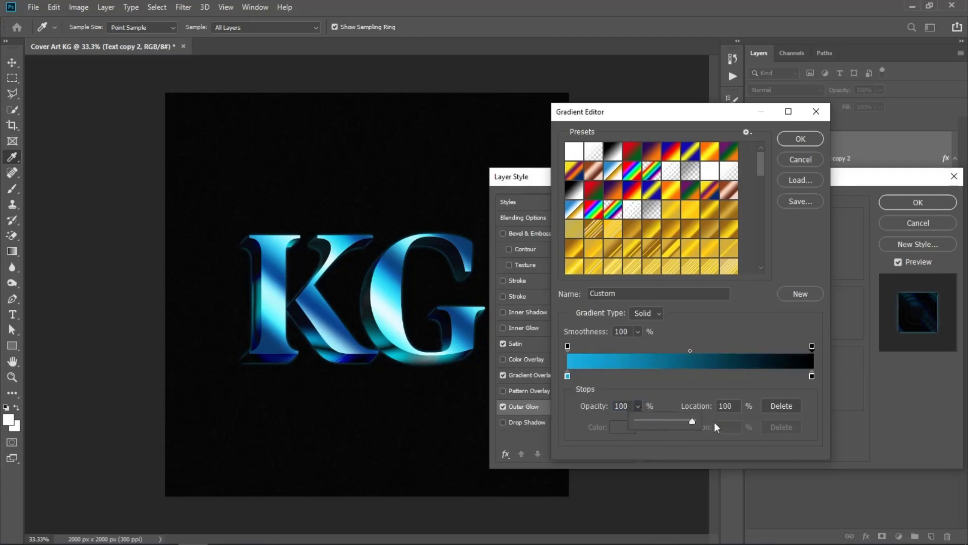
click(801, 139)
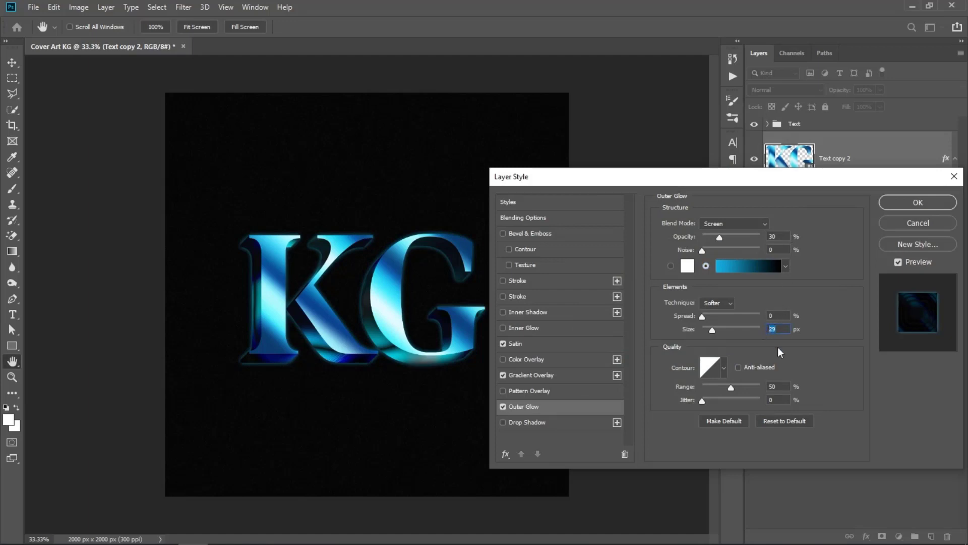
- Set the outer glow size to 144 px and range to 100%, then apply the layer style
text(144)
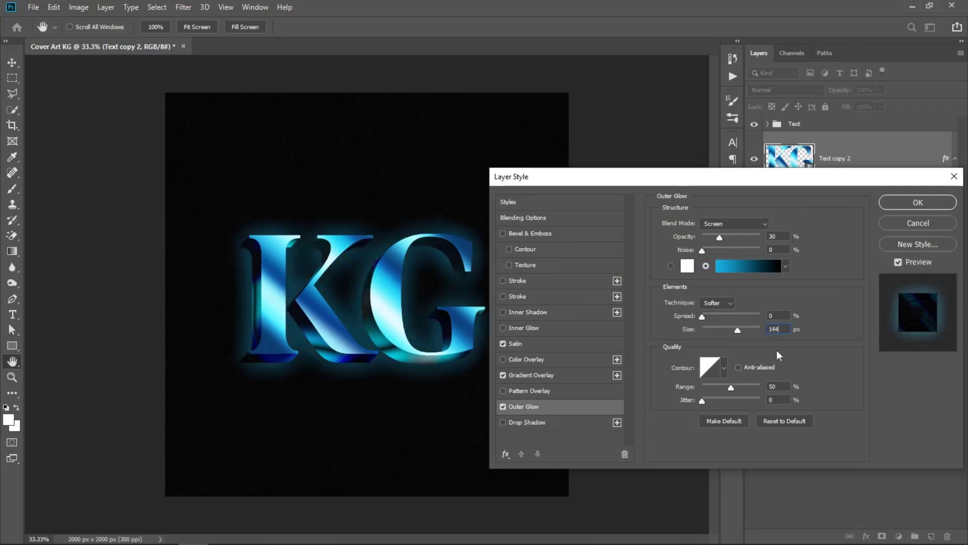
drag(737, 389, 824, 393)
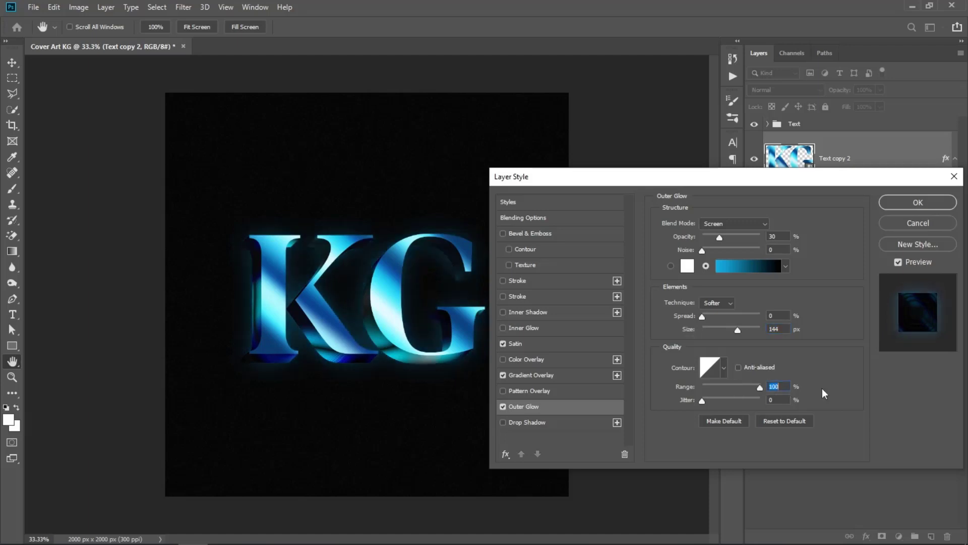
click(914, 208)
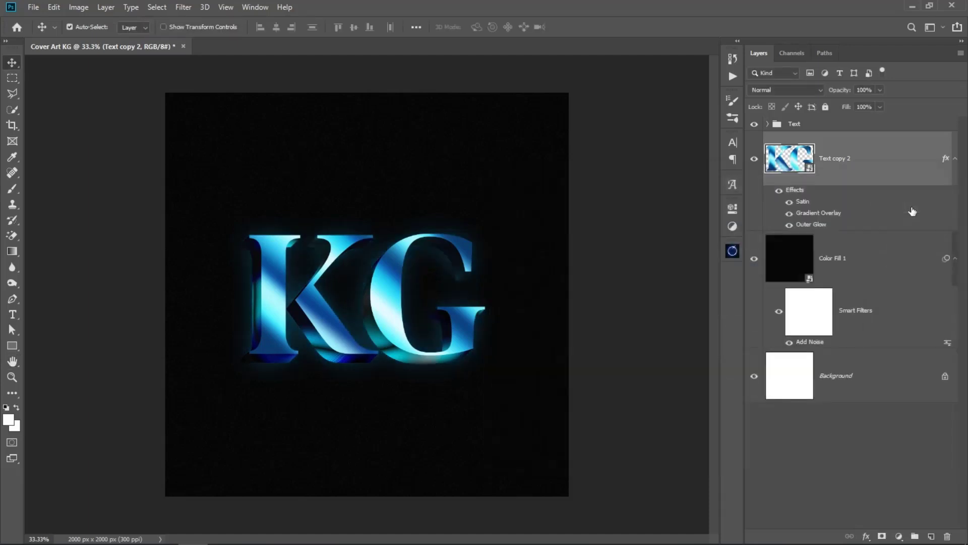
- Duplicate the Text group, convert the copy to a smart object, and set its fill to 0%
click(862, 126)
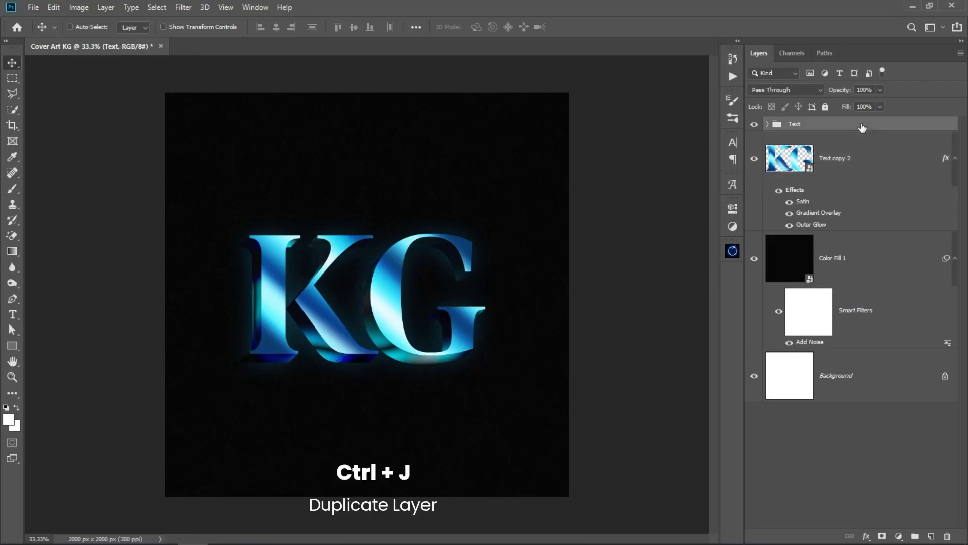
key(ctrl+j)
right_click(860, 123)
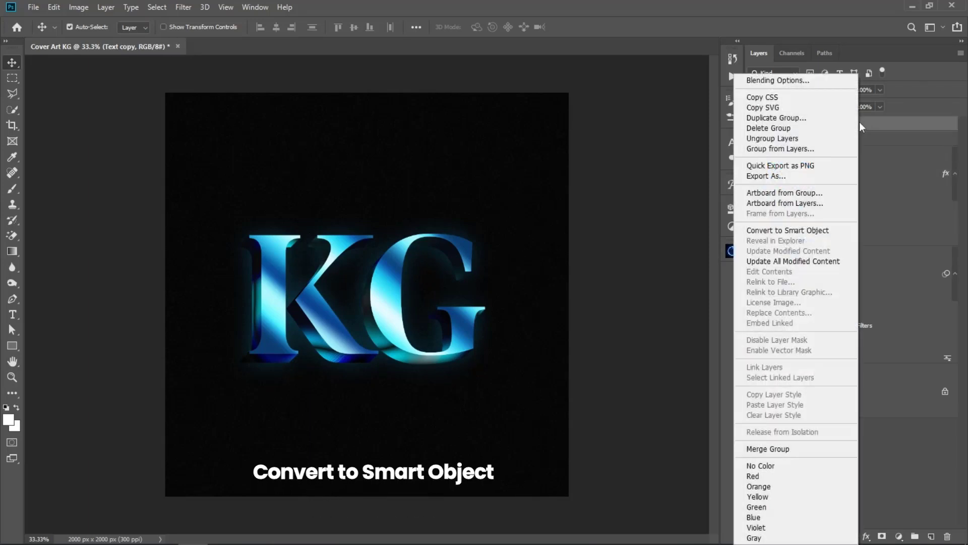
click(827, 230)
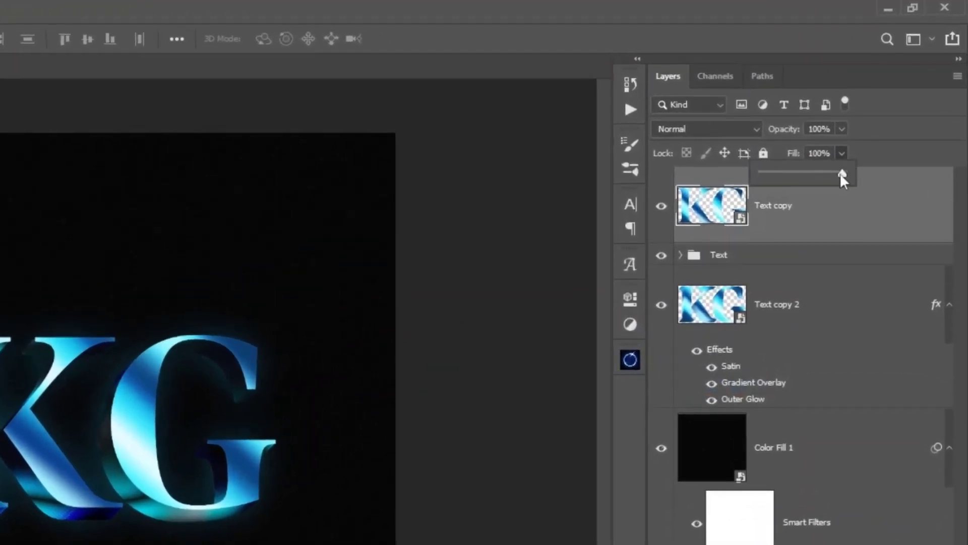
drag(880, 107, 776, 125)
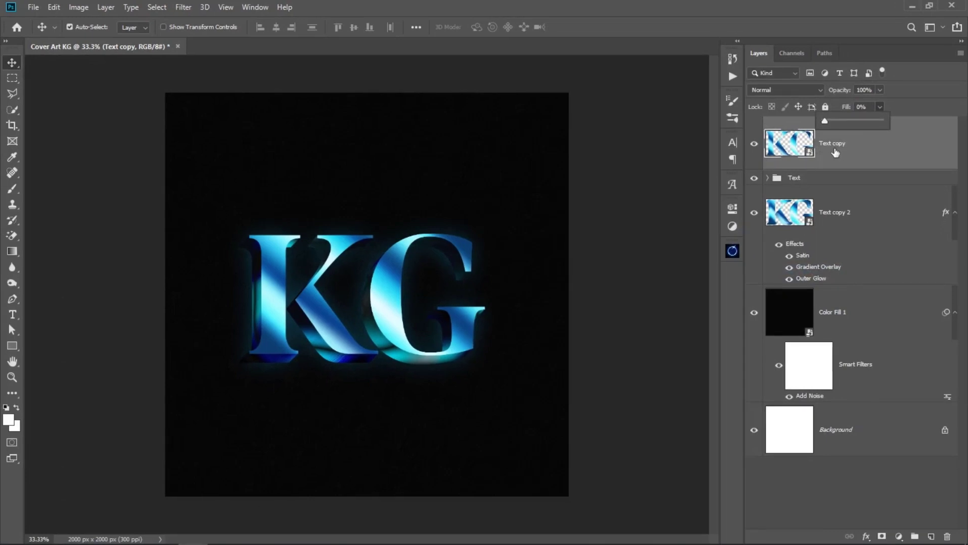
click(866, 537)
- Add a 6 px inside stroke using the chrome gradient at 45° angle and 120% scale
click(882, 444)
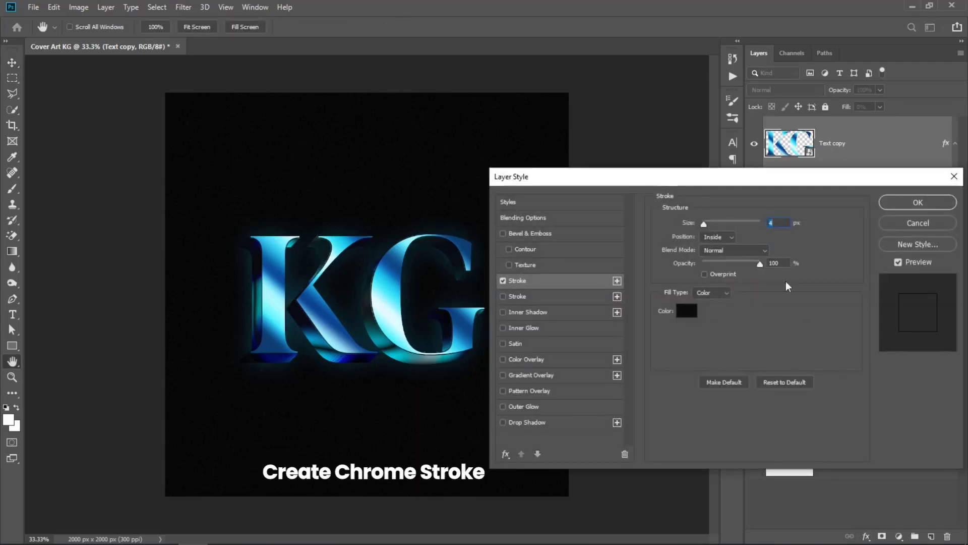
text(6)
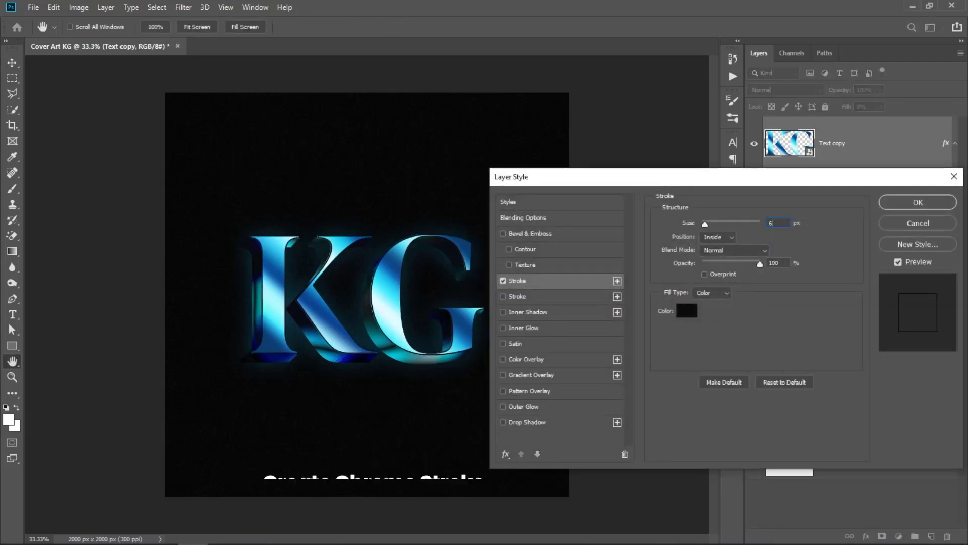
click(727, 237)
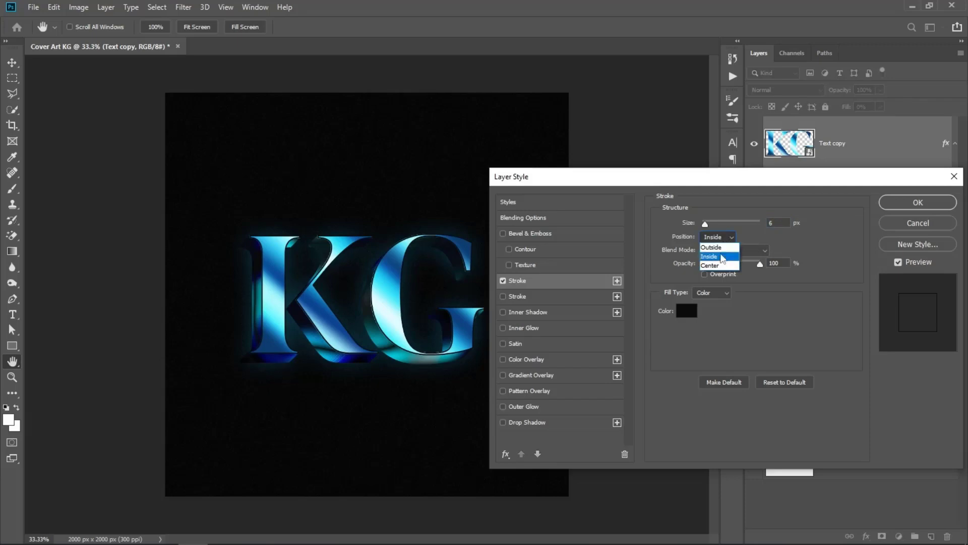
click(712, 293)
click(713, 312)
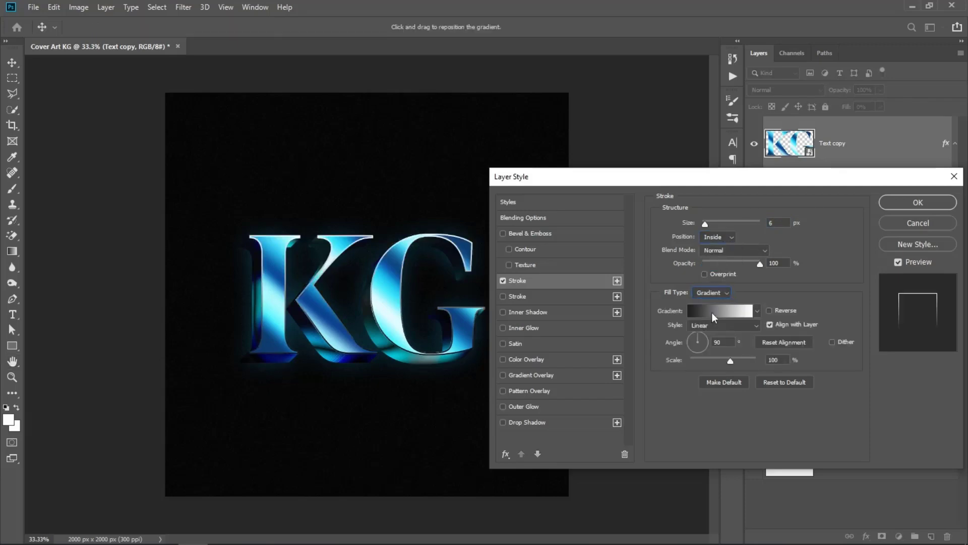
click(757, 311)
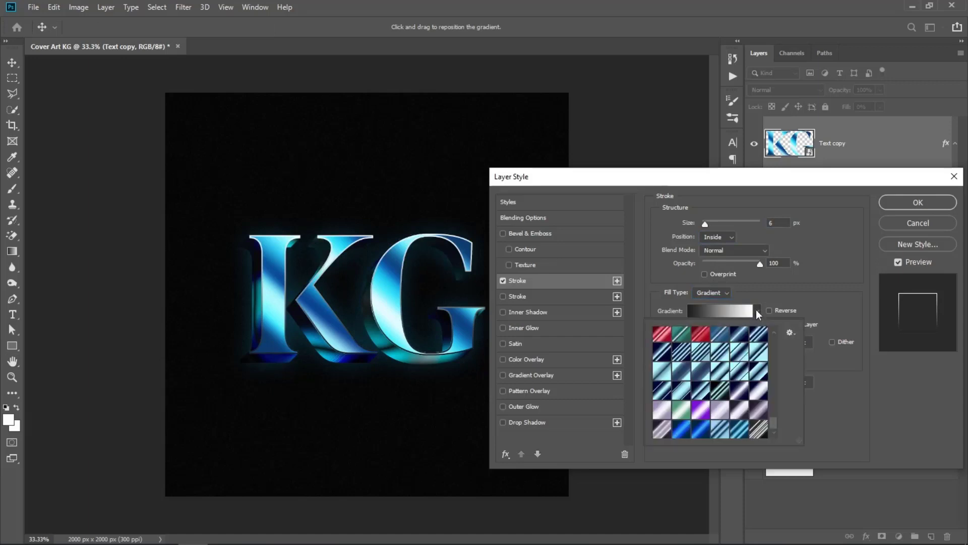
click(759, 429)
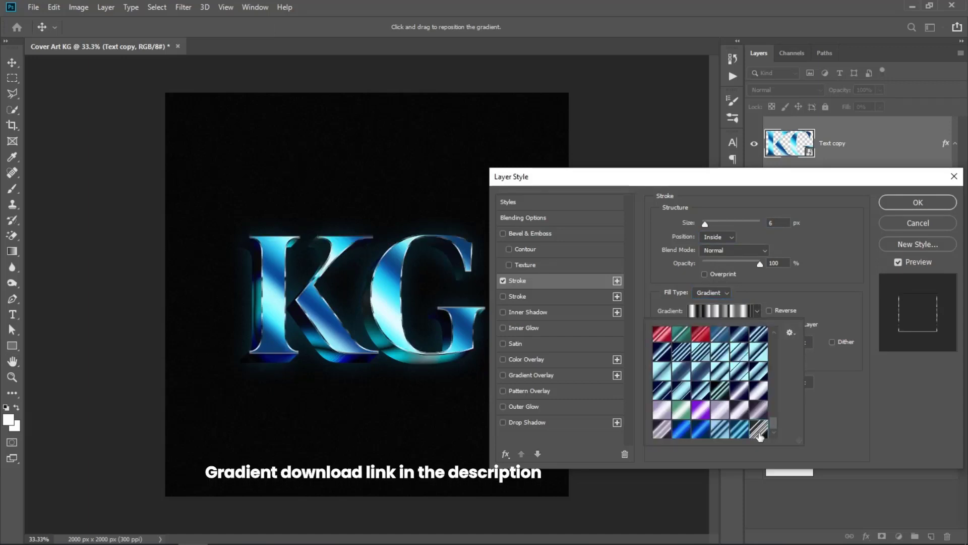
click(828, 322)
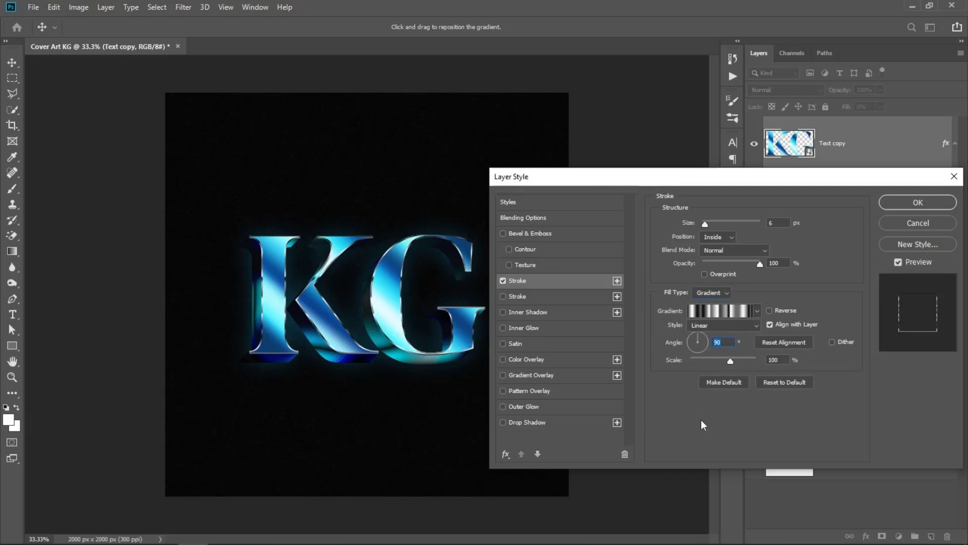
text(45)
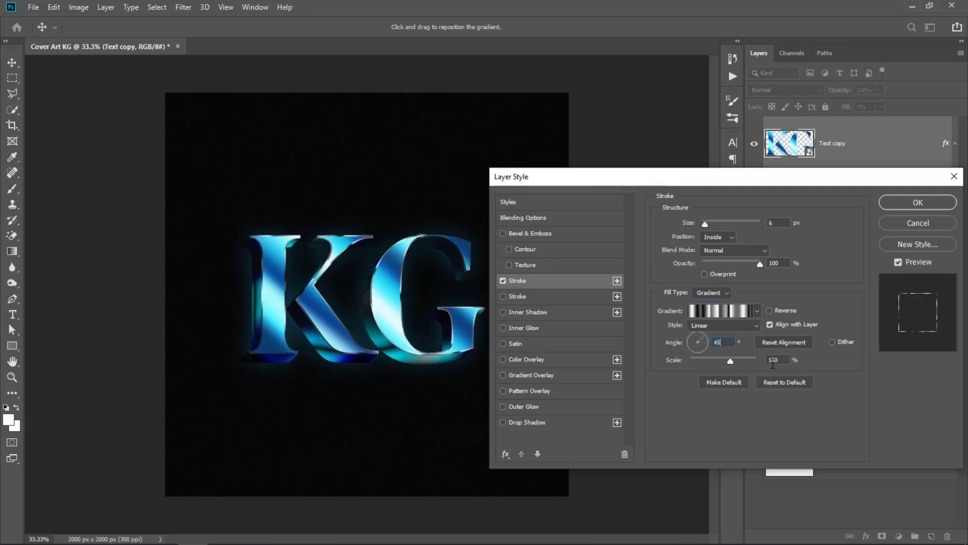
text(120)
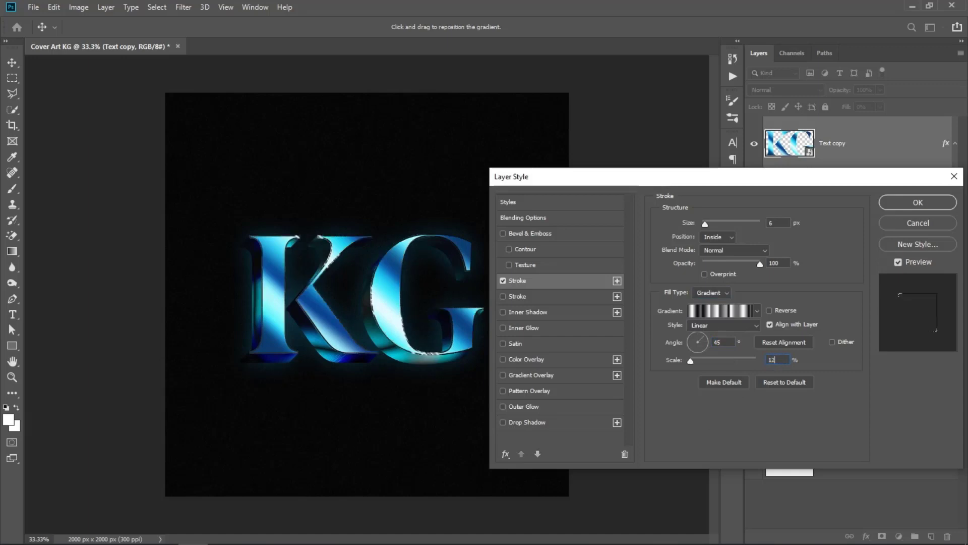
click(895, 207)
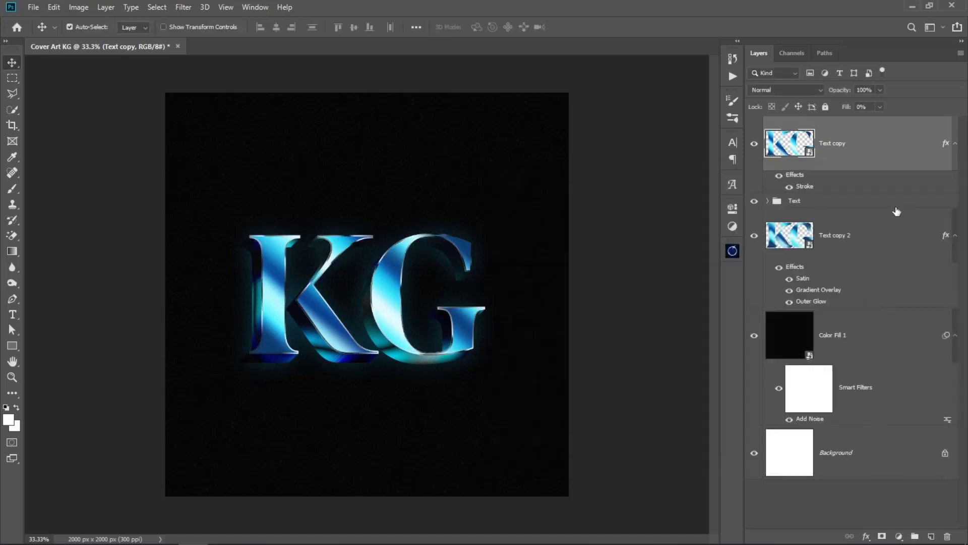
- Generate a new Oniric glow element on the KG text from the Oniric extension
click(733, 253)
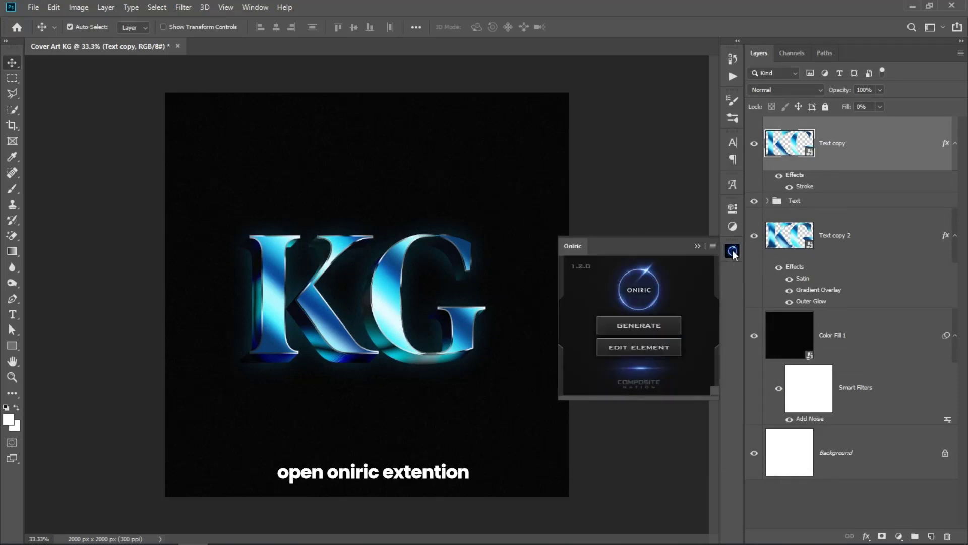
click(639, 326)
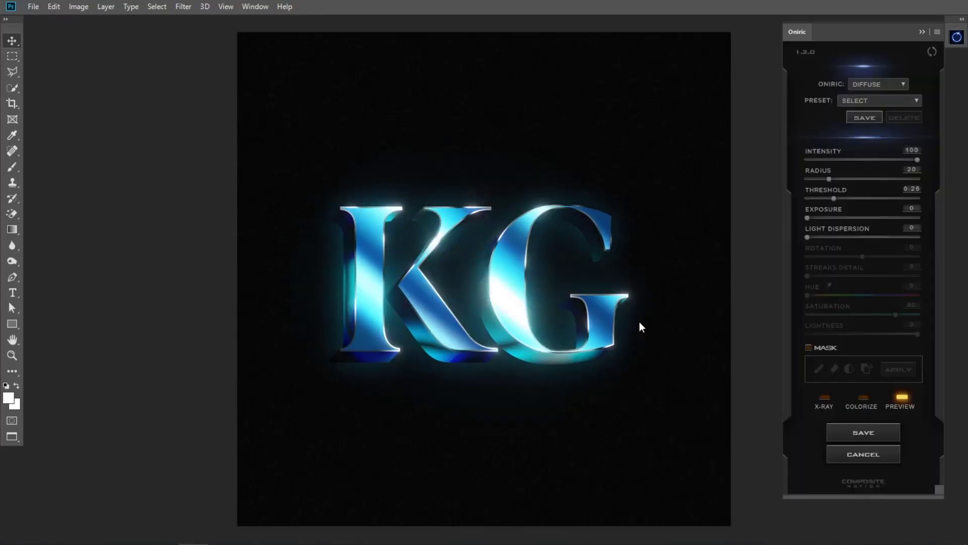
- Set the Oniric diffuse glow to radius 10.4, threshold 0.36, colorized hue 188, saturation 80
click(829, 178)
drag(828, 178, 819, 178)
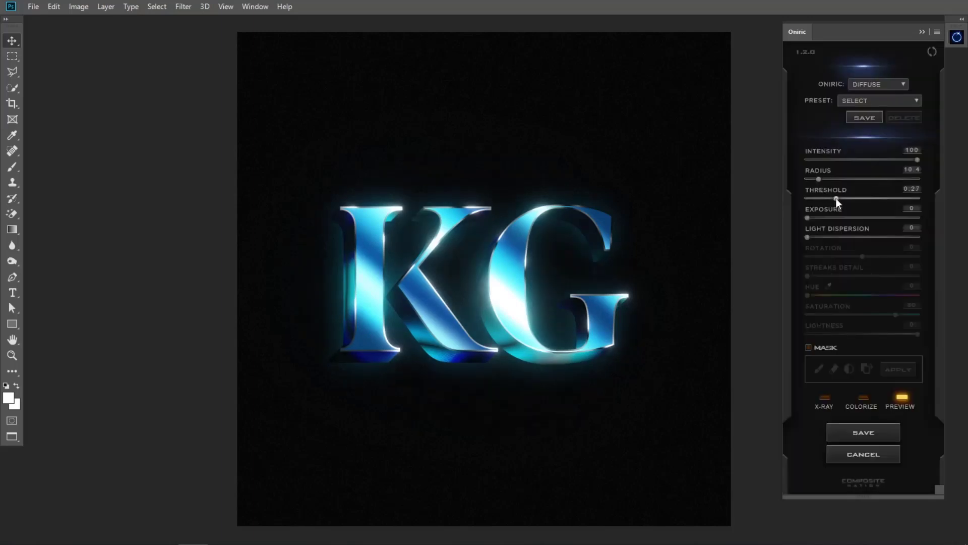
drag(836, 198, 842, 198)
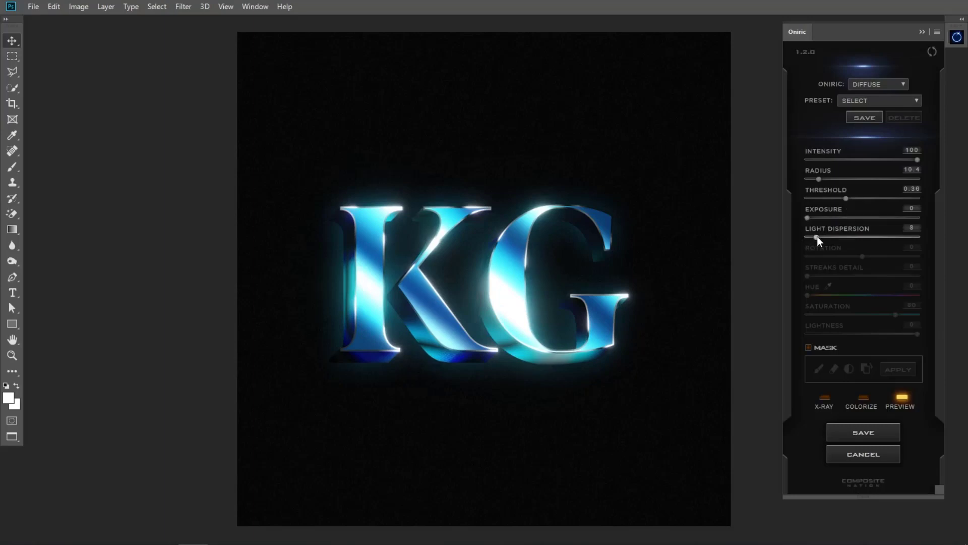
drag(817, 236, 824, 237)
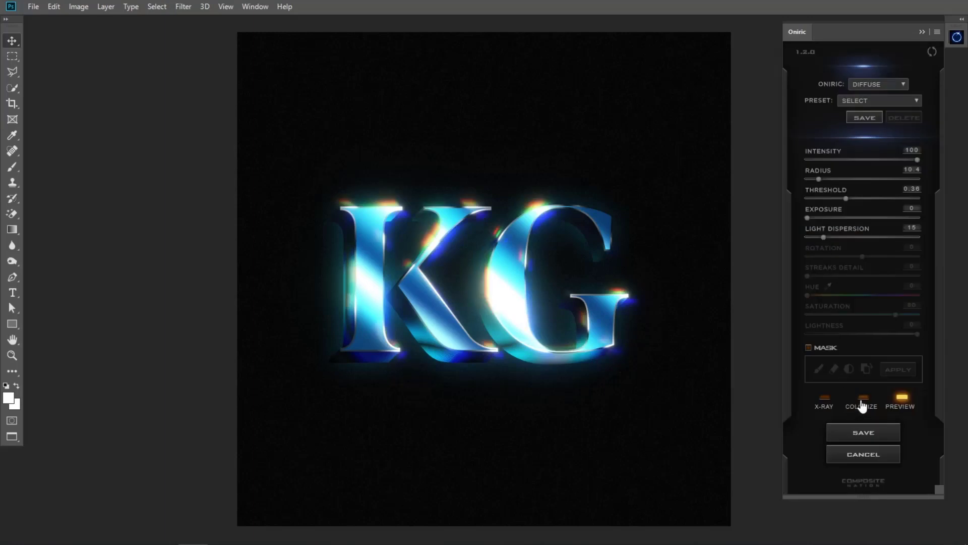
click(863, 404)
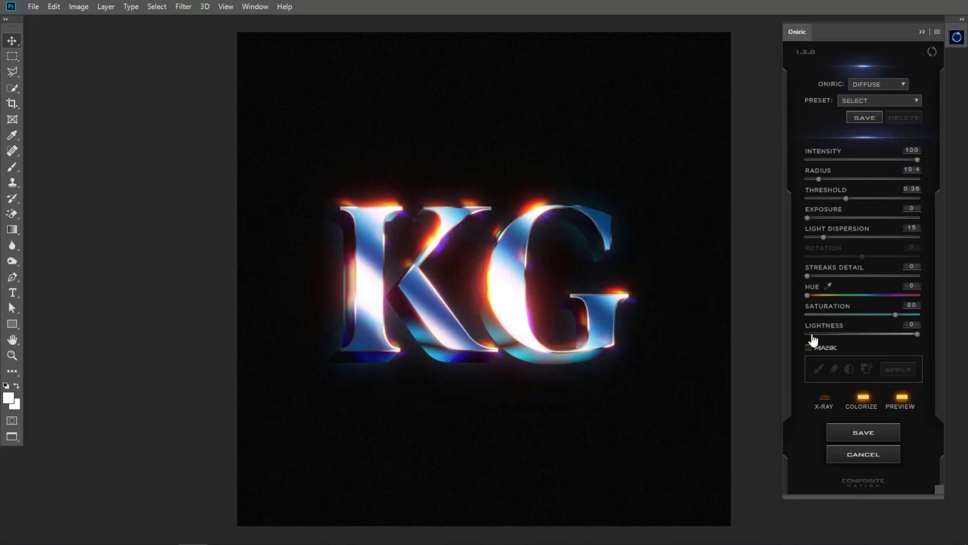
drag(807, 296, 812, 295)
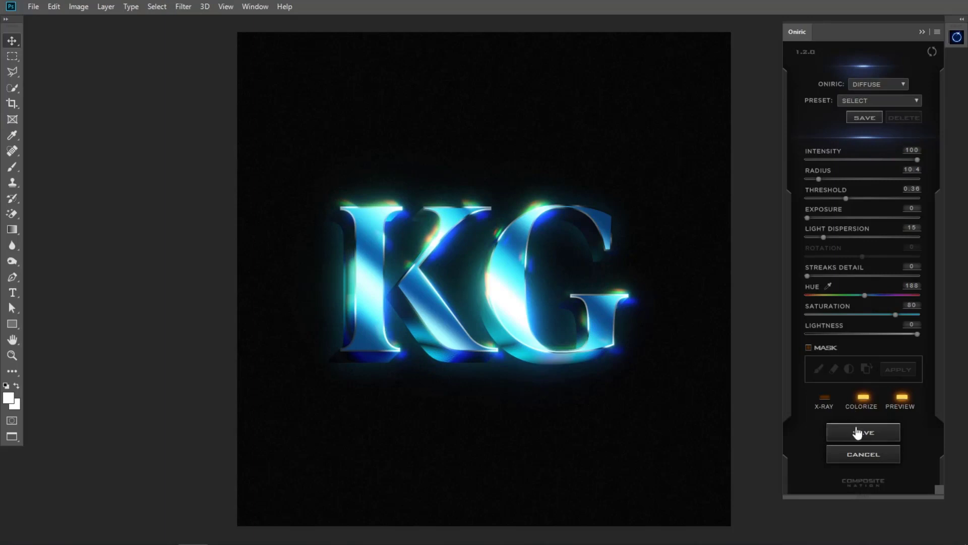
click(859, 432)
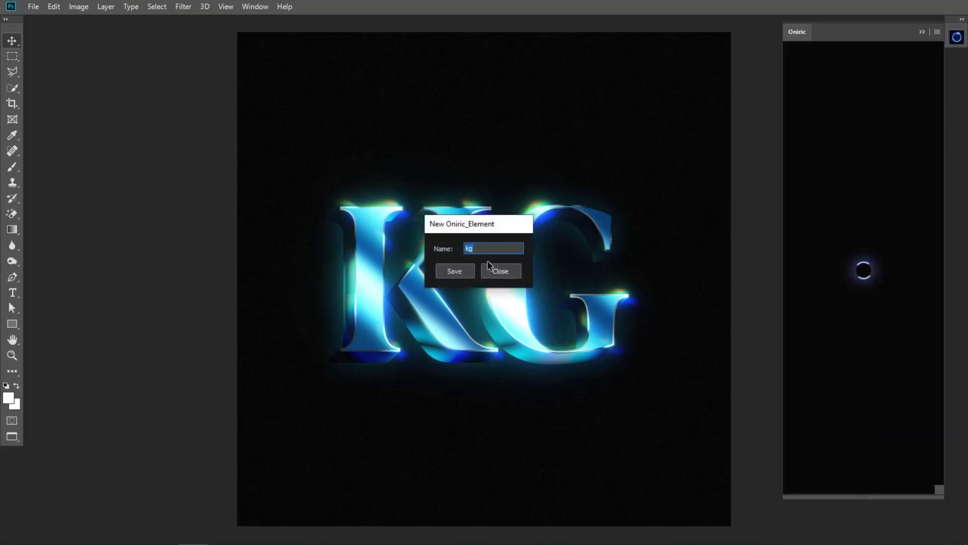
- Name the new Oniric element 'text effect' and generate it
click(487, 247)
drag(485, 248, 462, 247)
text(text)
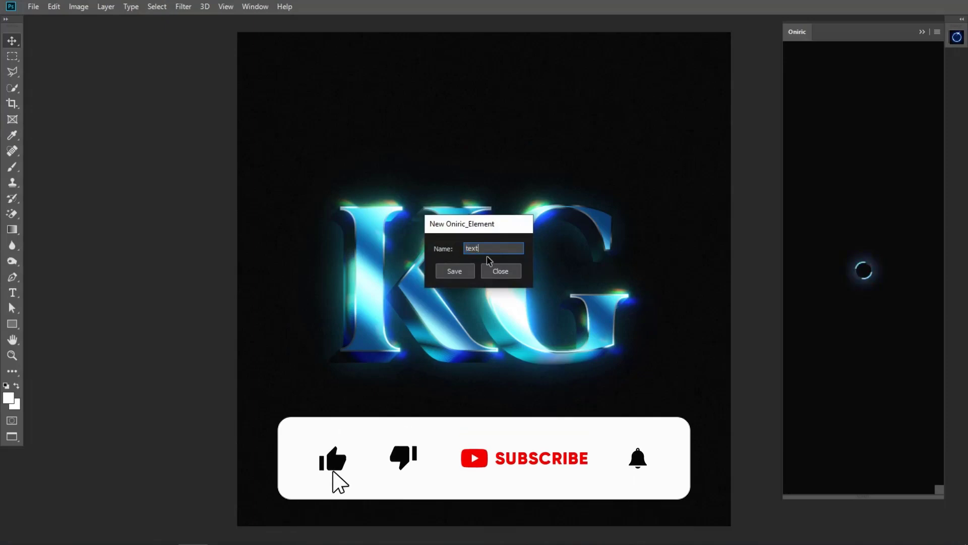
text( effect)
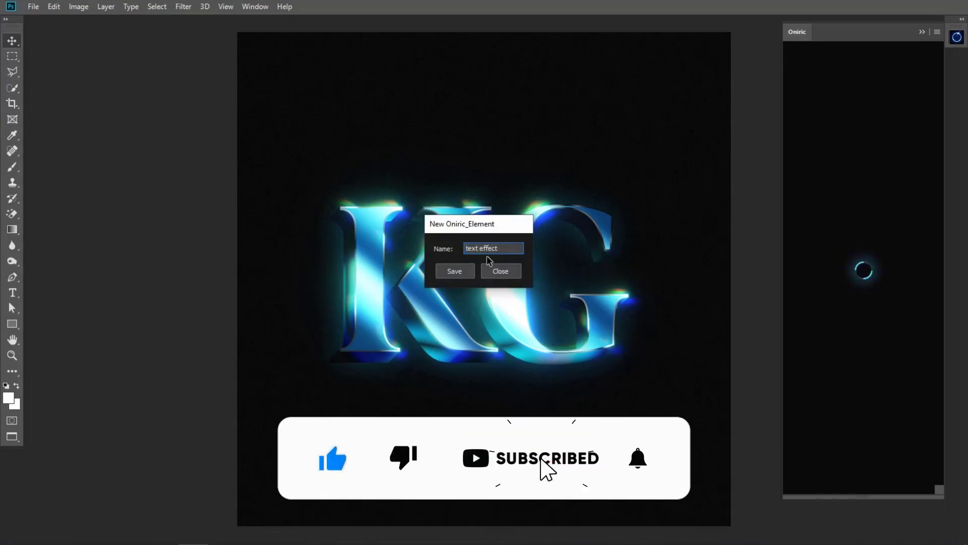
key(Return)
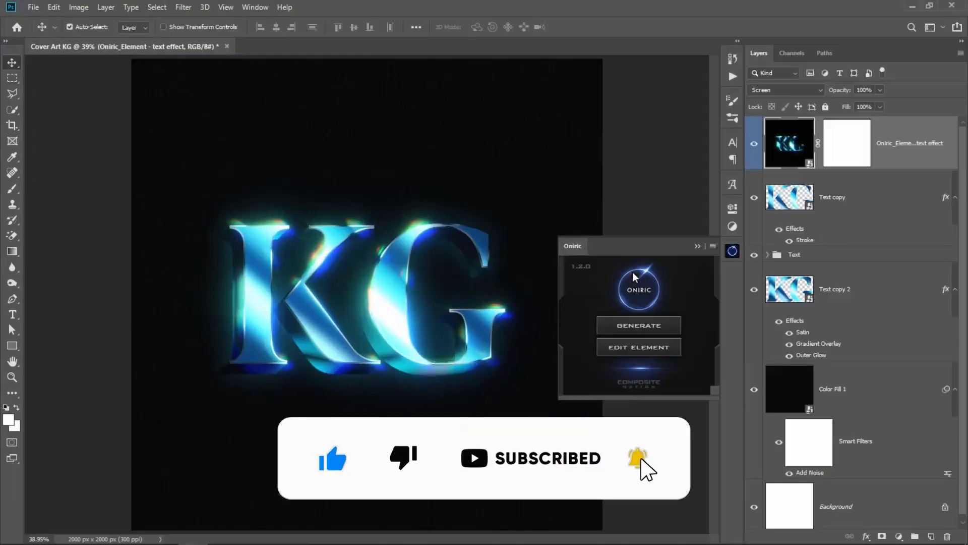
- Close the Oniric panel and set up the Type tool with Traveler Bold at 90 pt
click(695, 245)
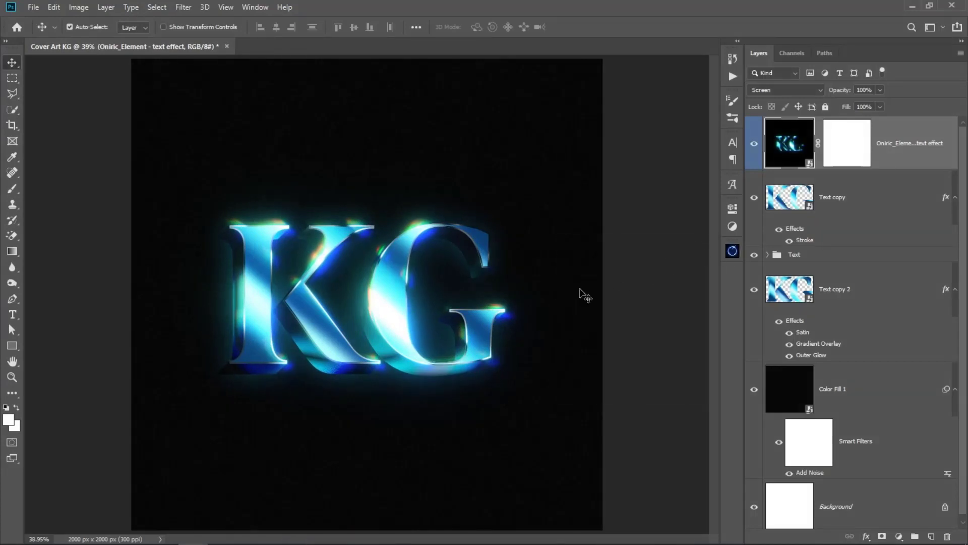
click(13, 315)
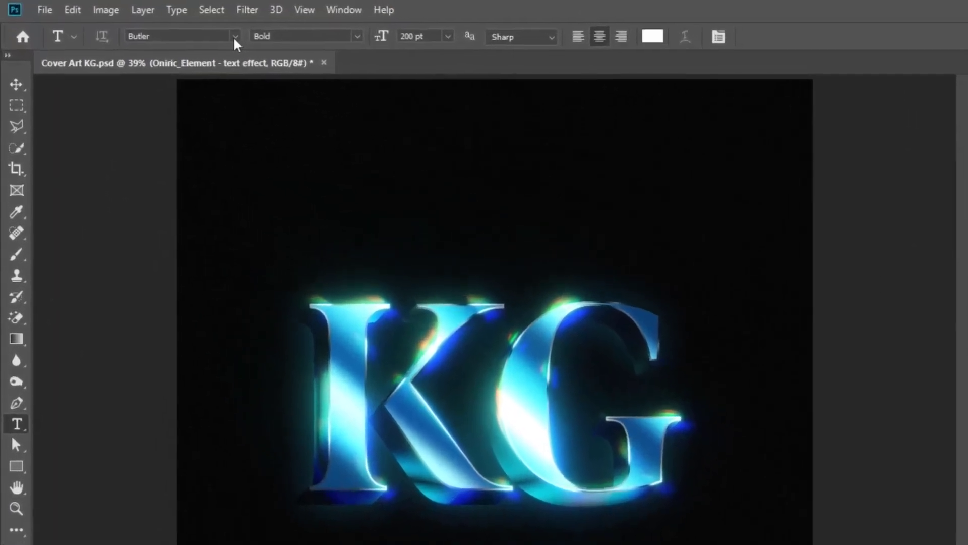
click(174, 29)
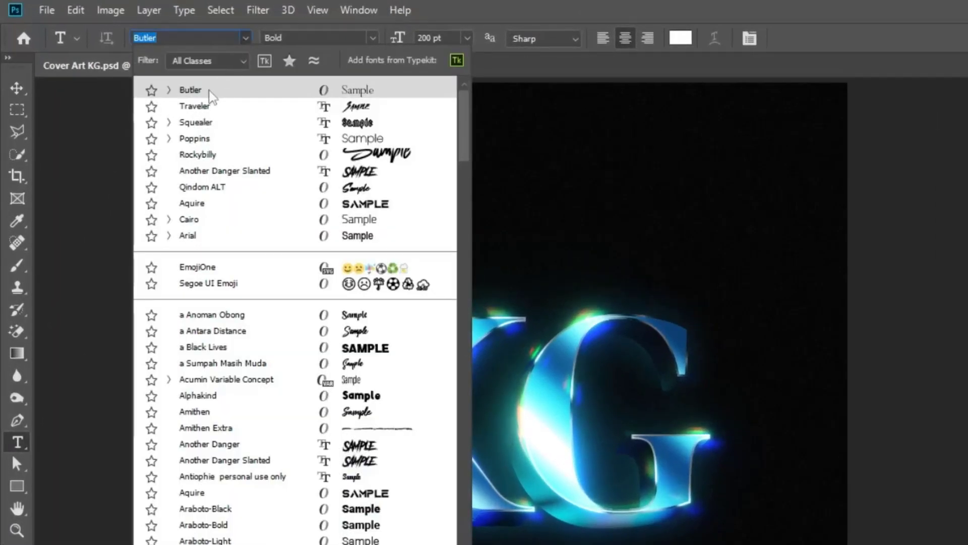
click(201, 108)
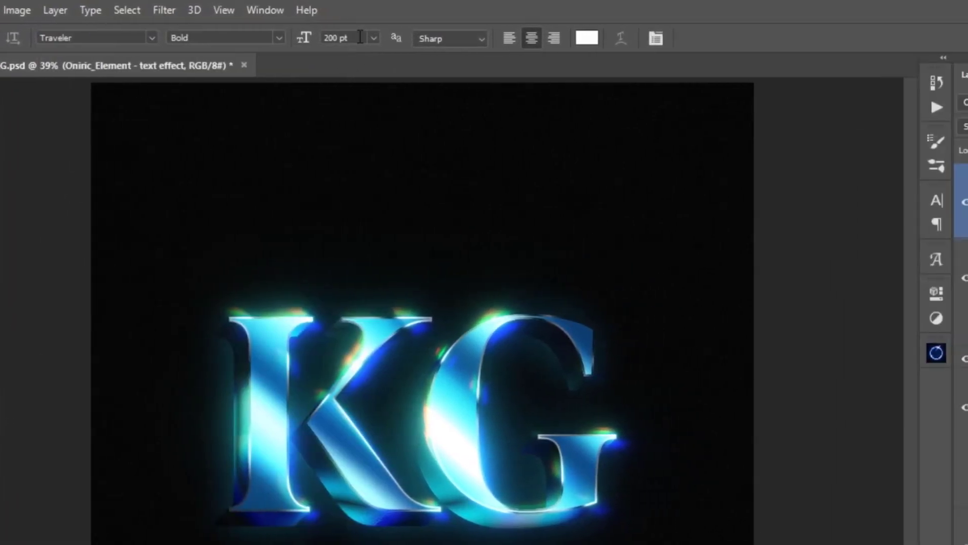
click(332, 38)
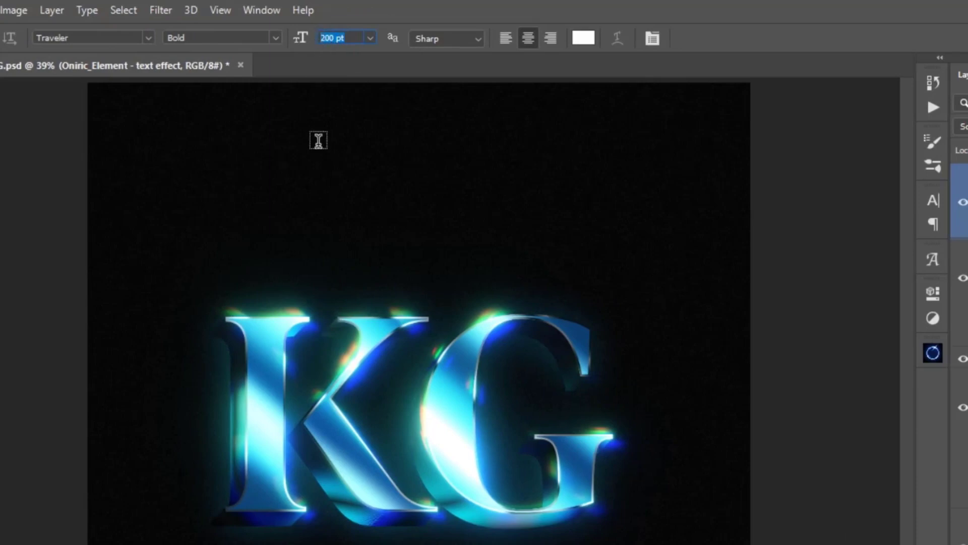
text(9)
- Set the text colour to hot pink ef116f
click(583, 38)
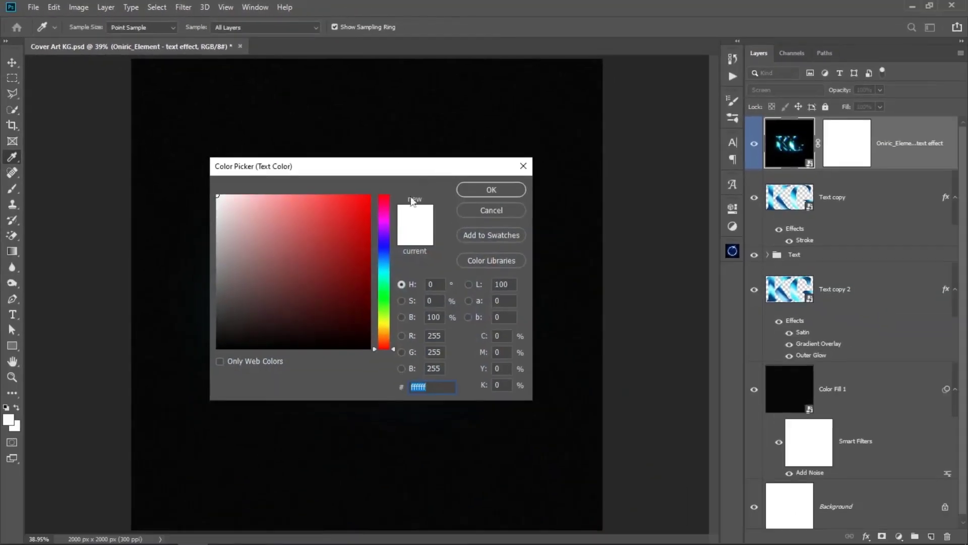
mouse_move(347, 219)
mouse_down()
mouse_move(389, 205)
mouse_move(353, 211)
mouse_move(360, 204)
mouse_up()
click(388, 216)
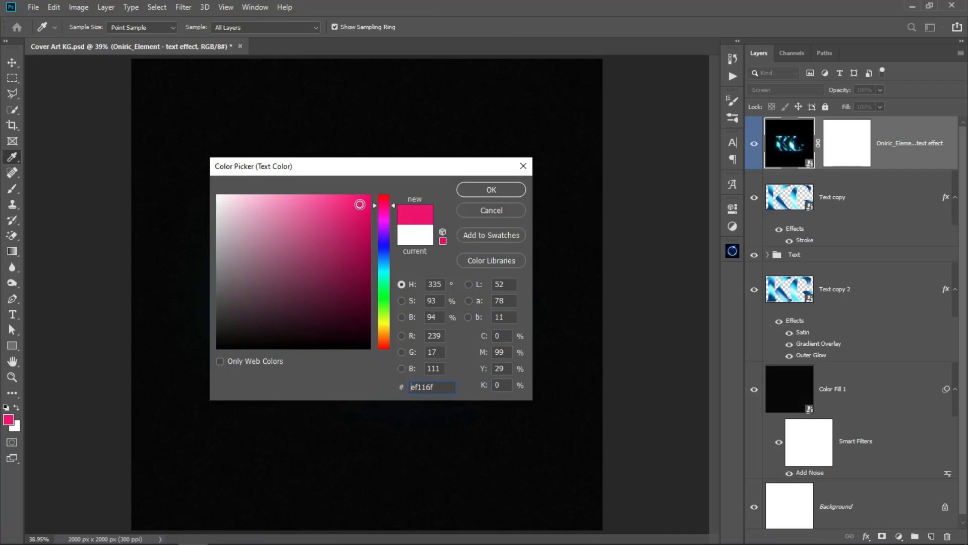
click(491, 190)
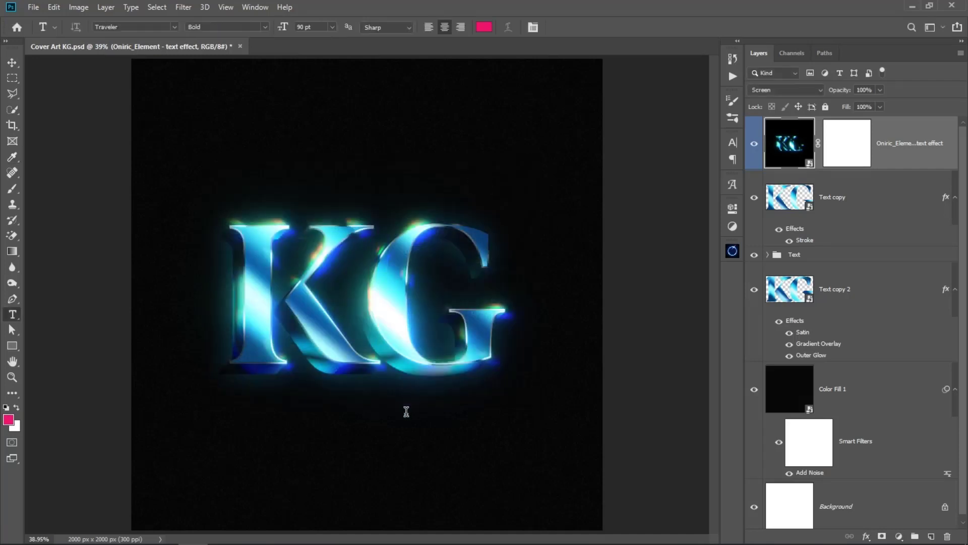
- Type 'KING WILD' below the KG letters and commit it as its own text layer
click(391, 434)
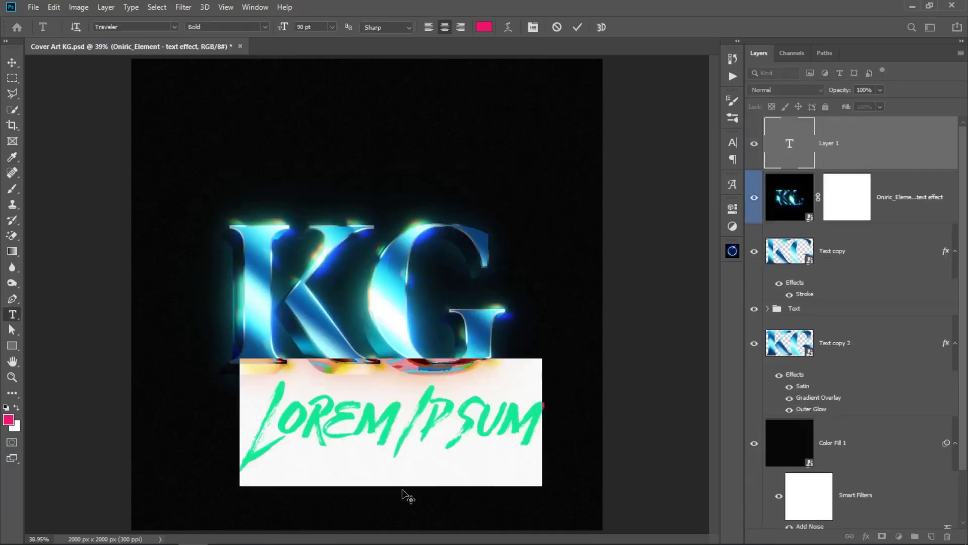
text(K)
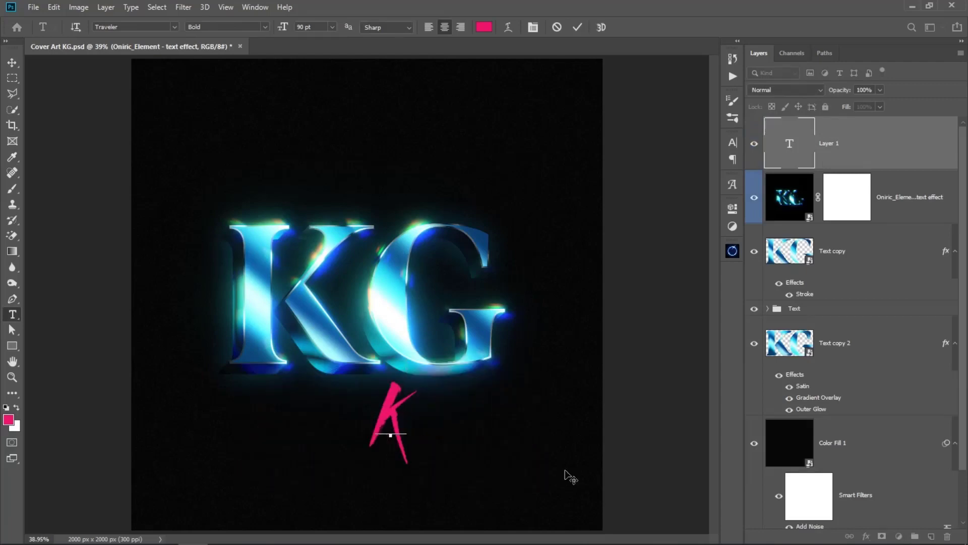
text(ING)
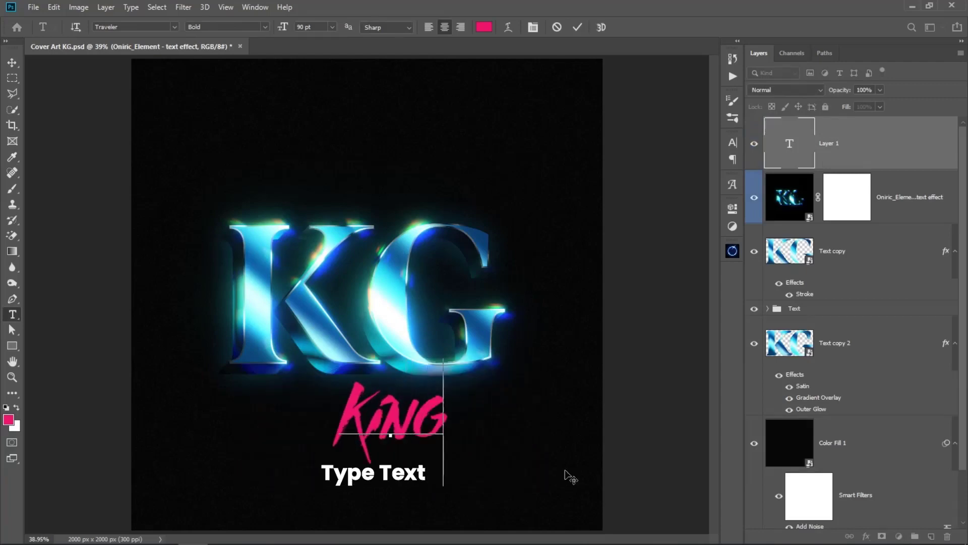
text( WI)
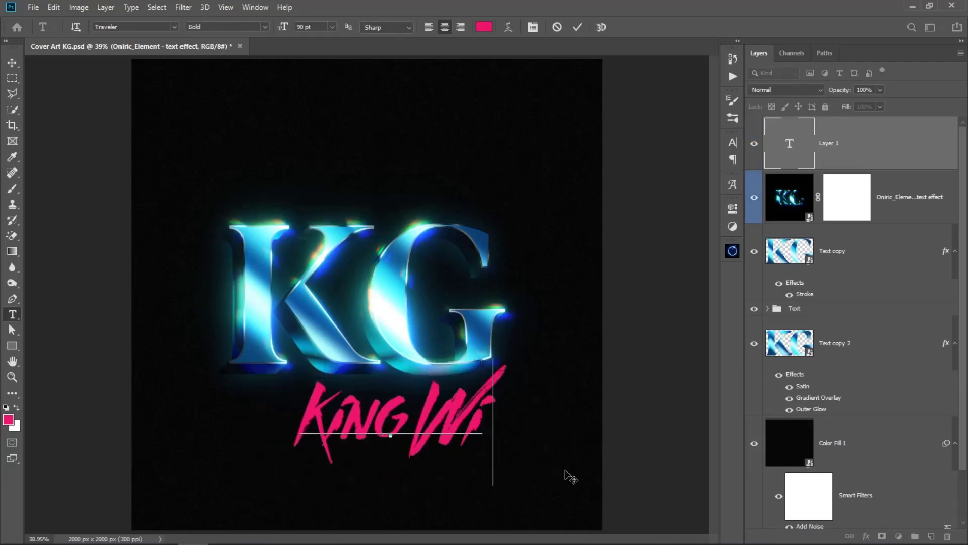
text(LD)
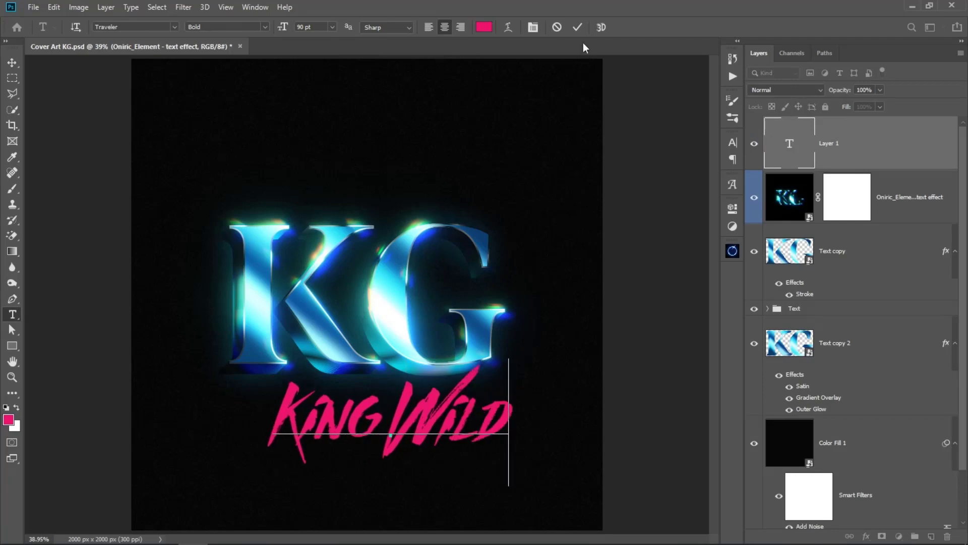
click(578, 28)
click(15, 63)
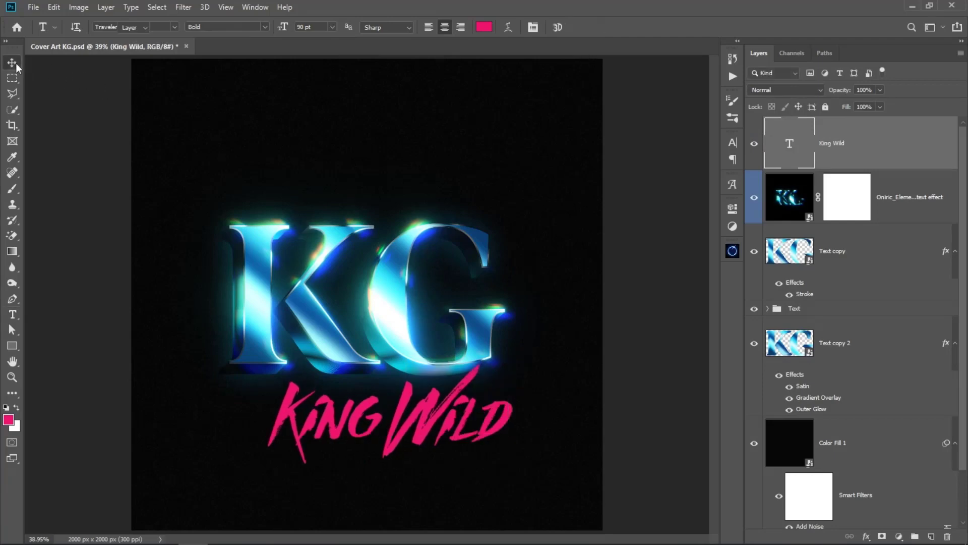
- Move King Wild up against the base of KG and add an Outer Glow effect
drag(301, 411, 281, 384)
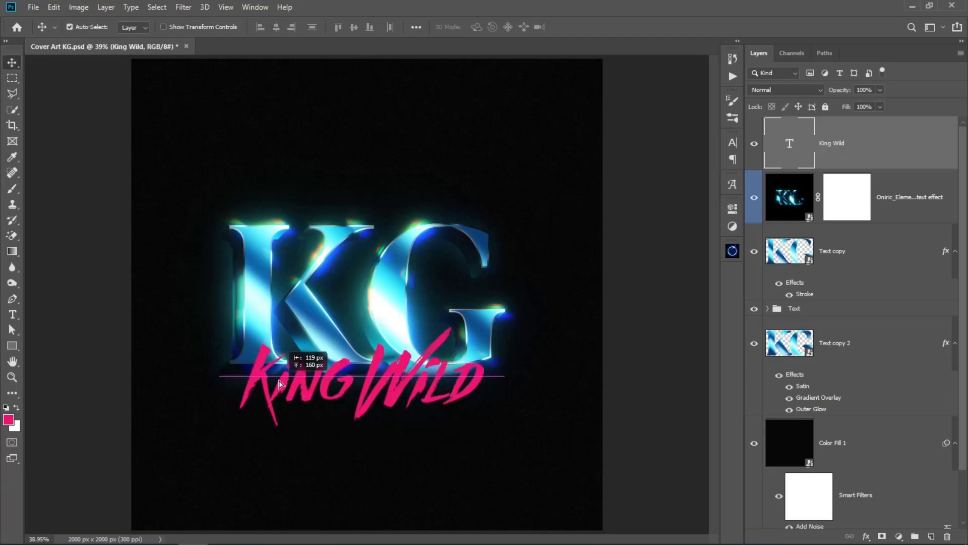
drag(281, 385, 281, 378)
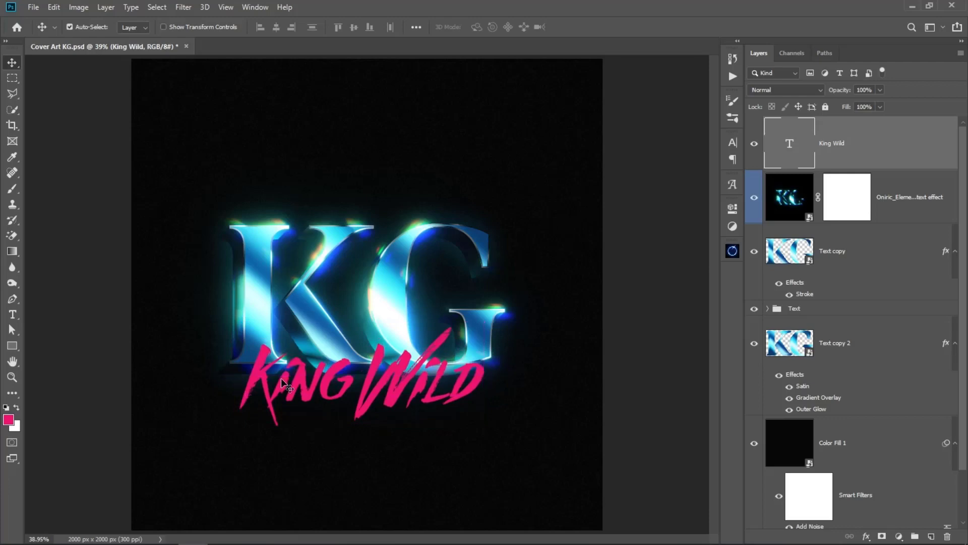
click(866, 536)
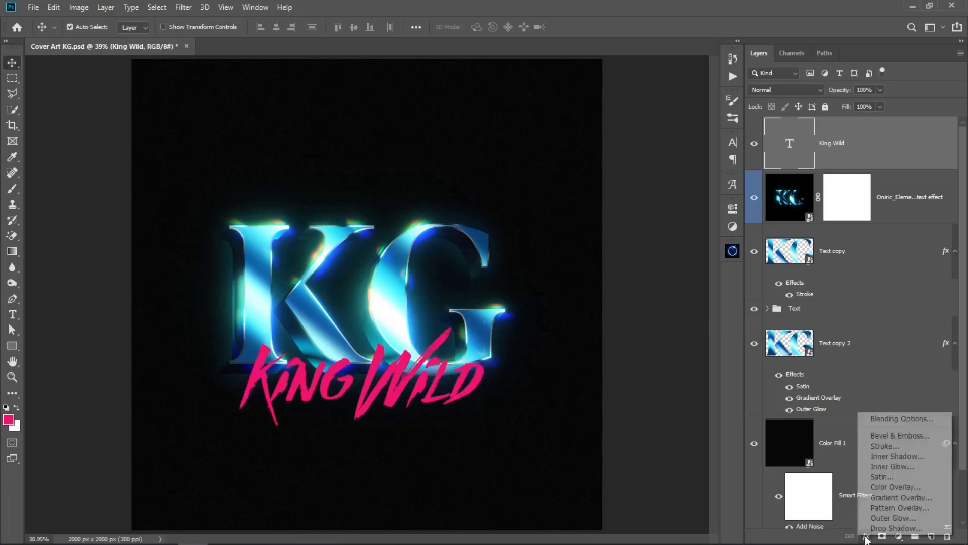
click(893, 518)
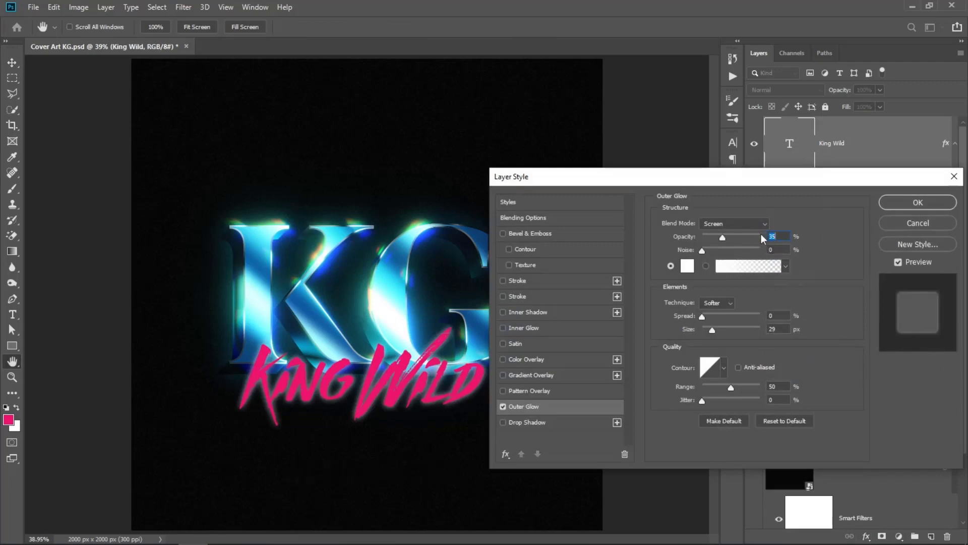
- Set the outer glow to Normal blend mode at 50% opacity
click(754, 224)
click(748, 233)
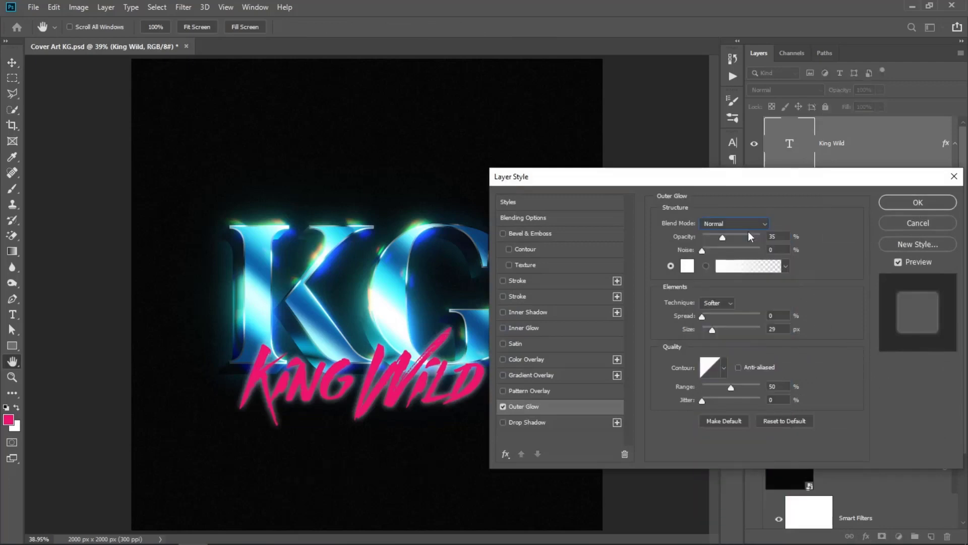
double_click(773, 236)
text(50)
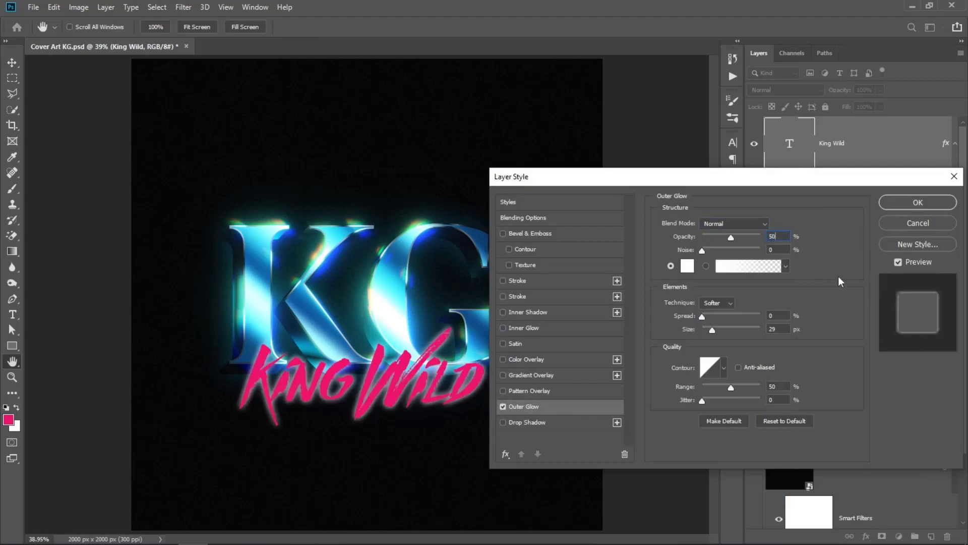
click(727, 271)
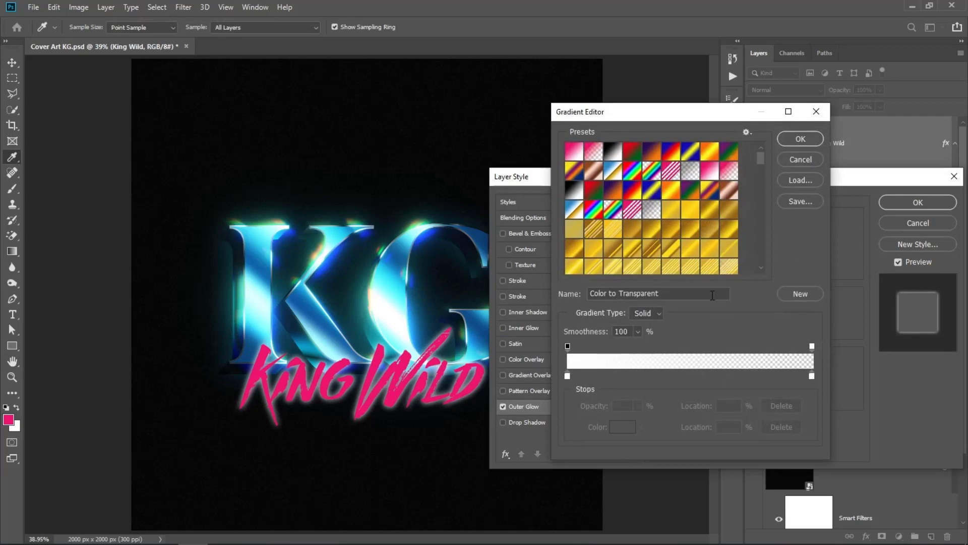
- Make the glow gradient run from pink sampled from King Wild to black 000000
double_click(568, 376)
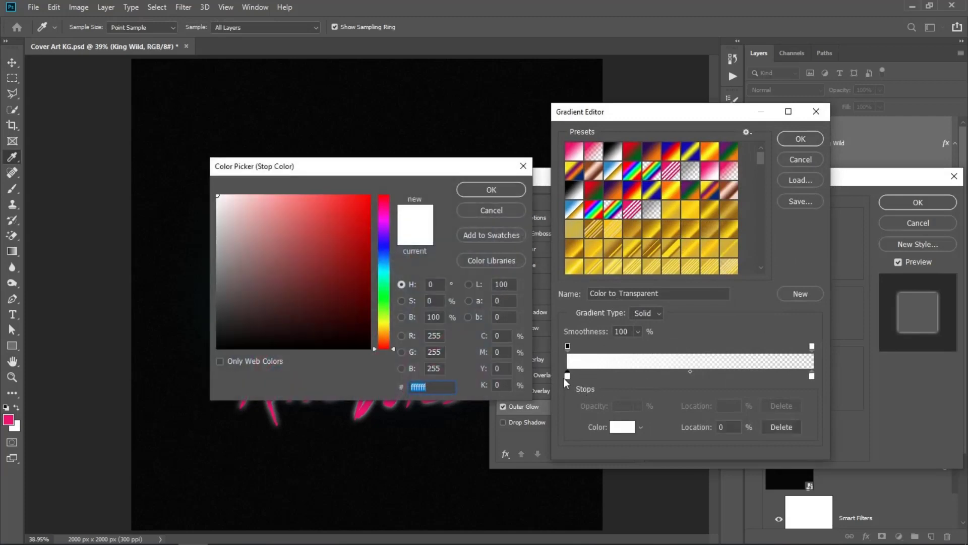
click(365, 409)
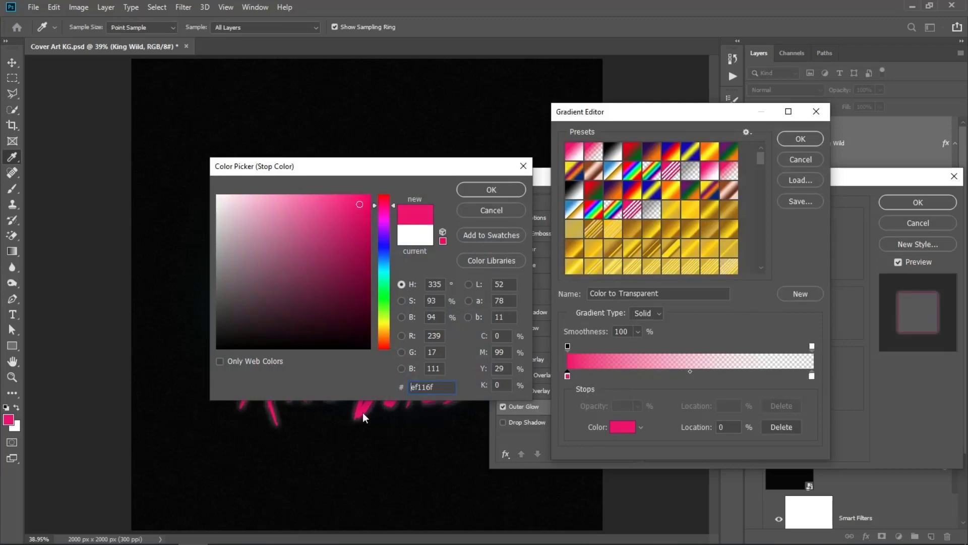
click(492, 189)
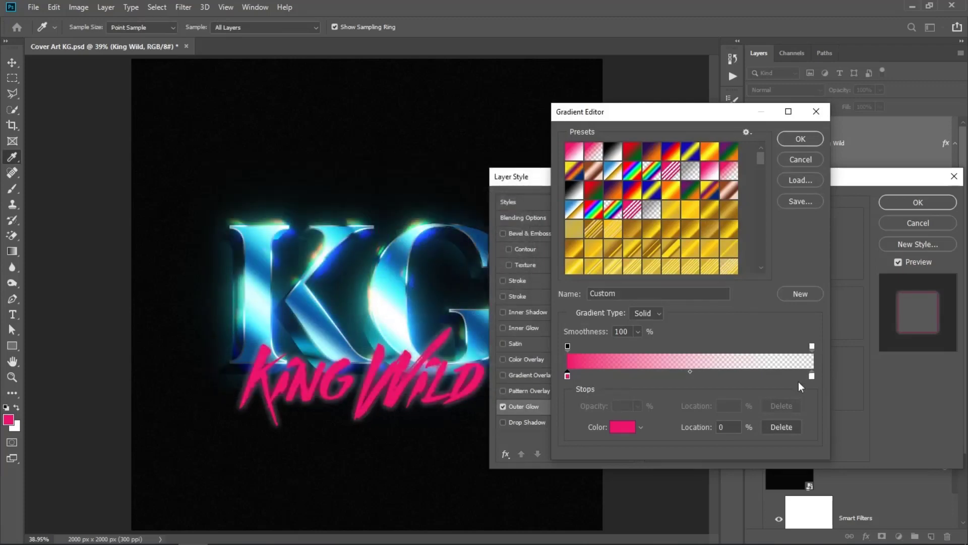
double_click(811, 376)
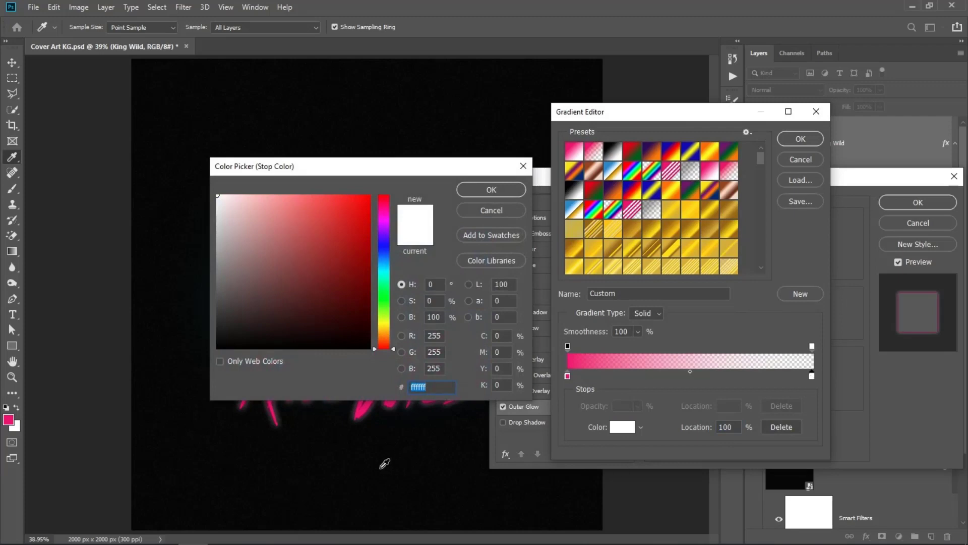
click(353, 473)
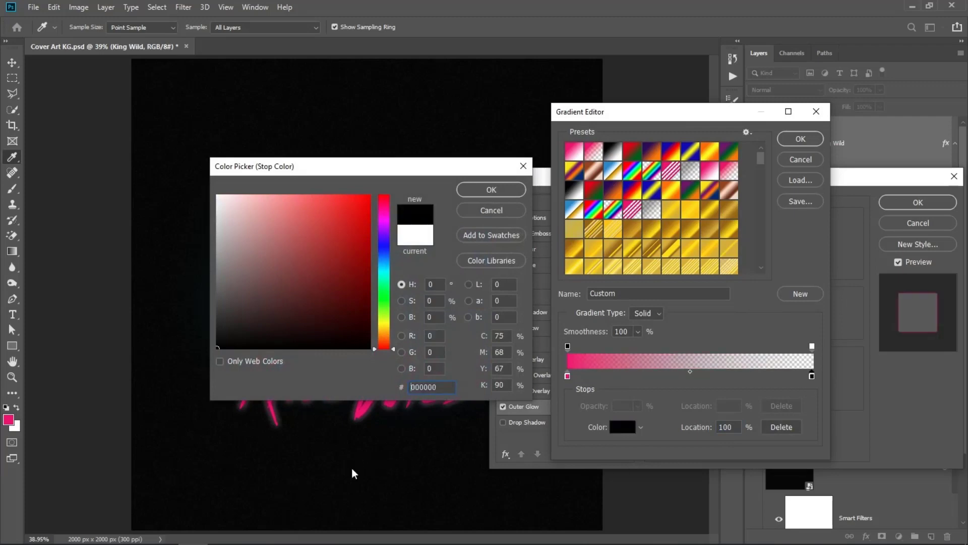
click(479, 197)
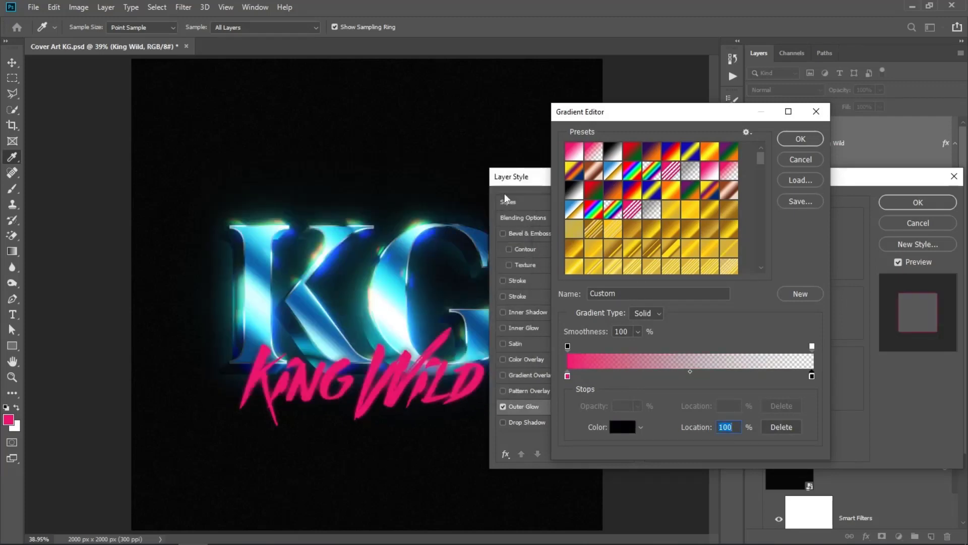
- Enlarge the outer glow to size 57, change its contour, widen its range, and apply it
click(794, 140)
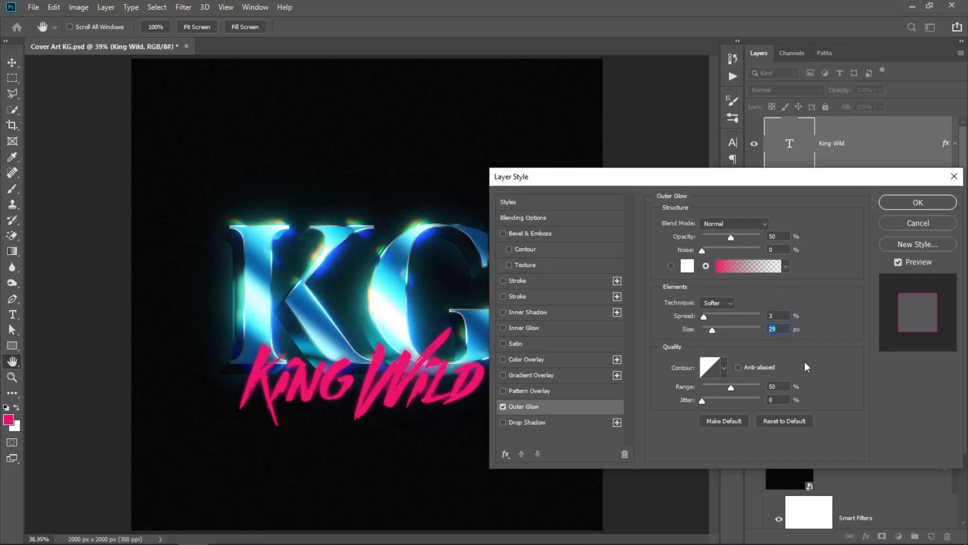
text(57)
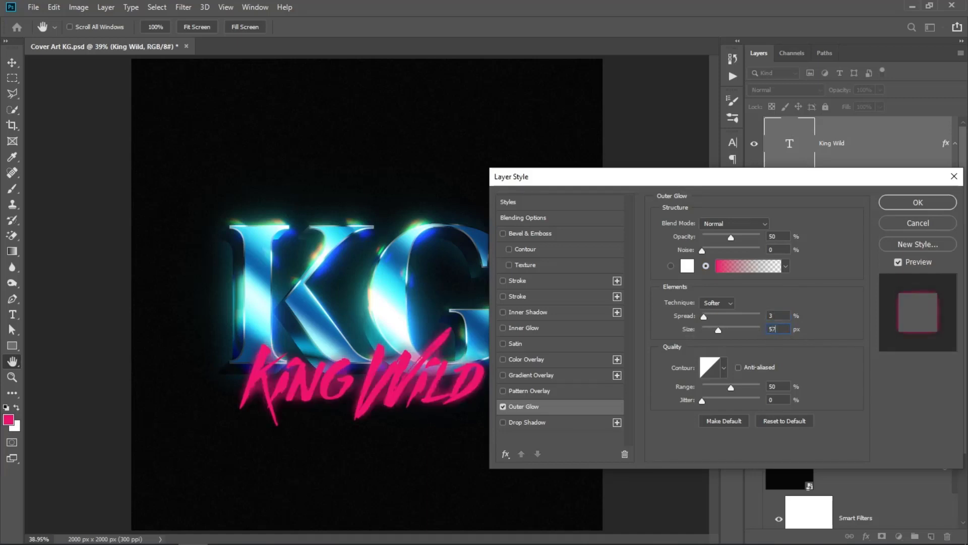
click(725, 369)
click(746, 396)
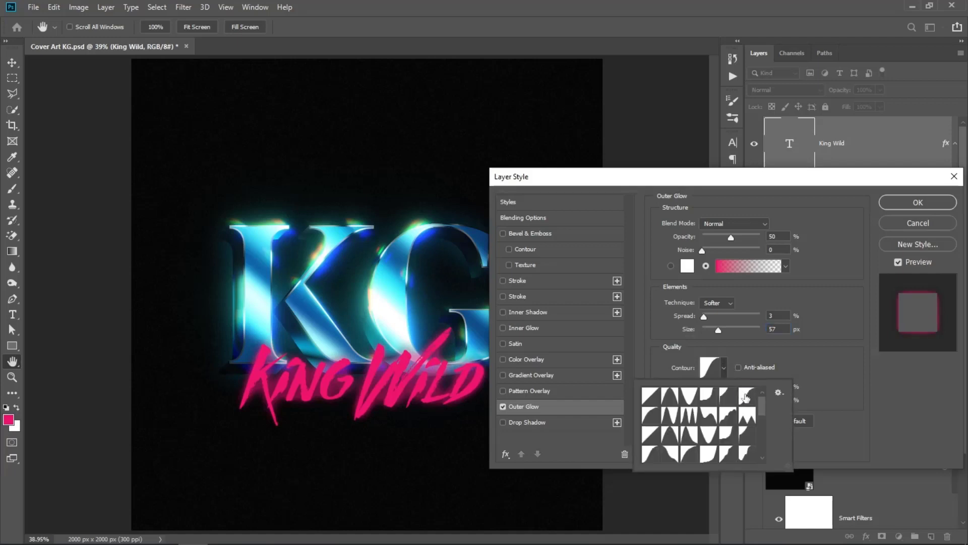
click(839, 382)
drag(735, 388, 764, 387)
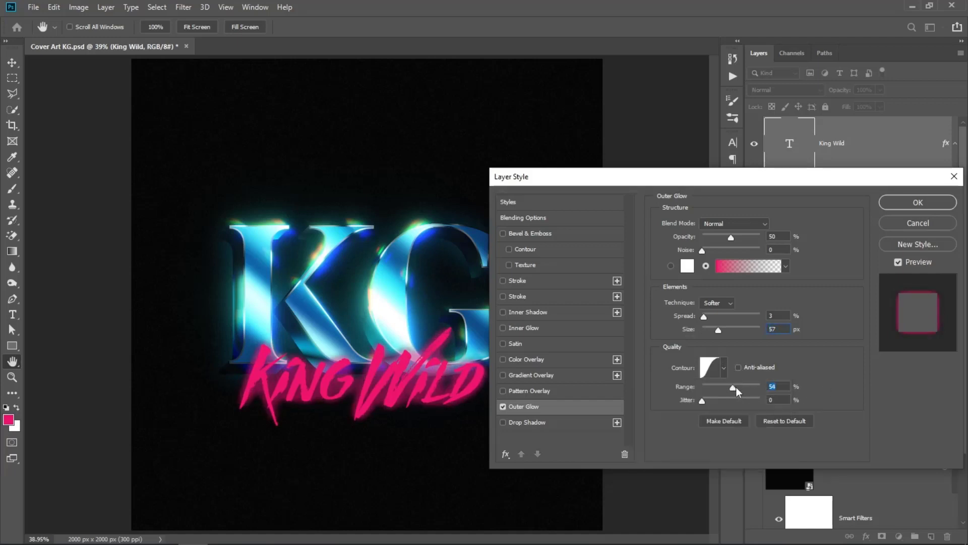
click(889, 207)
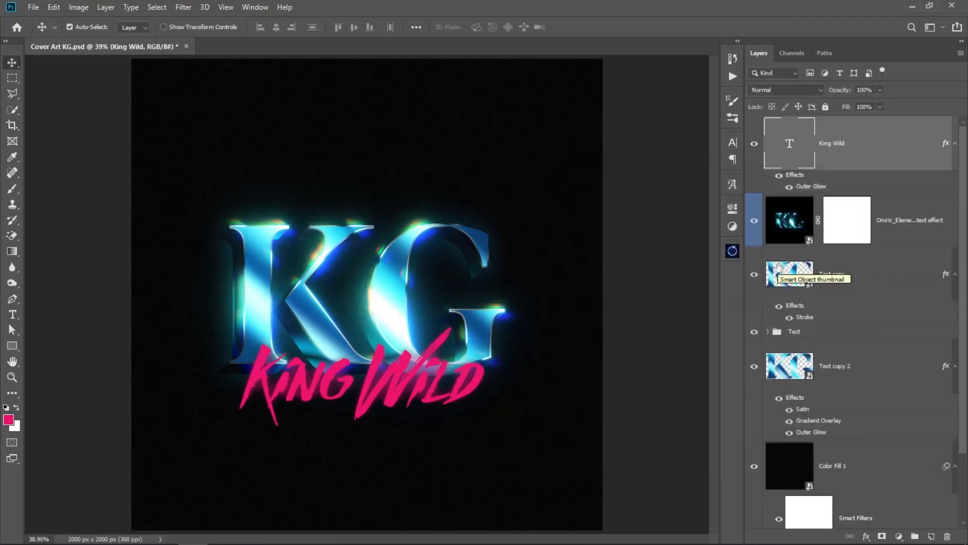
- Embed the sparkle image and shrink it to a small glint at the K's top-left corner
click(37, 8)
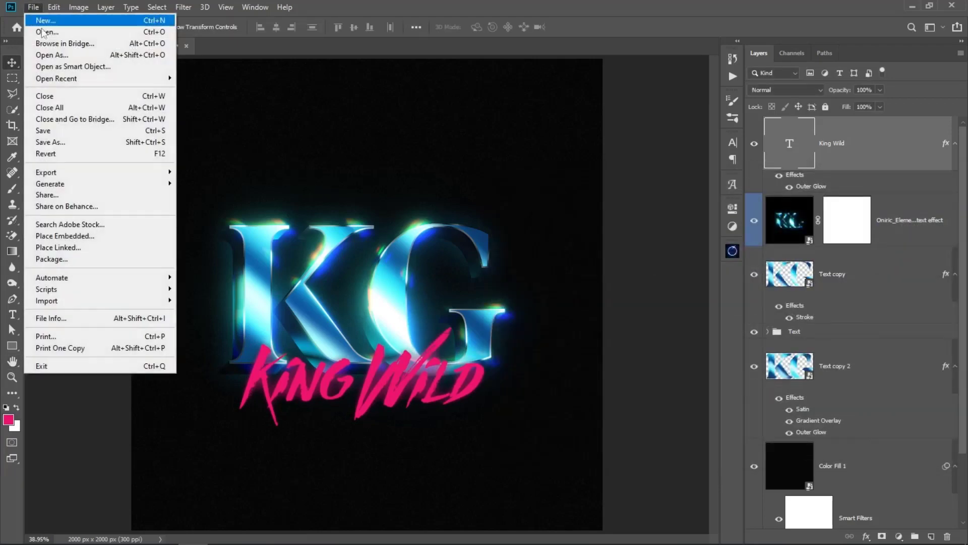
click(76, 235)
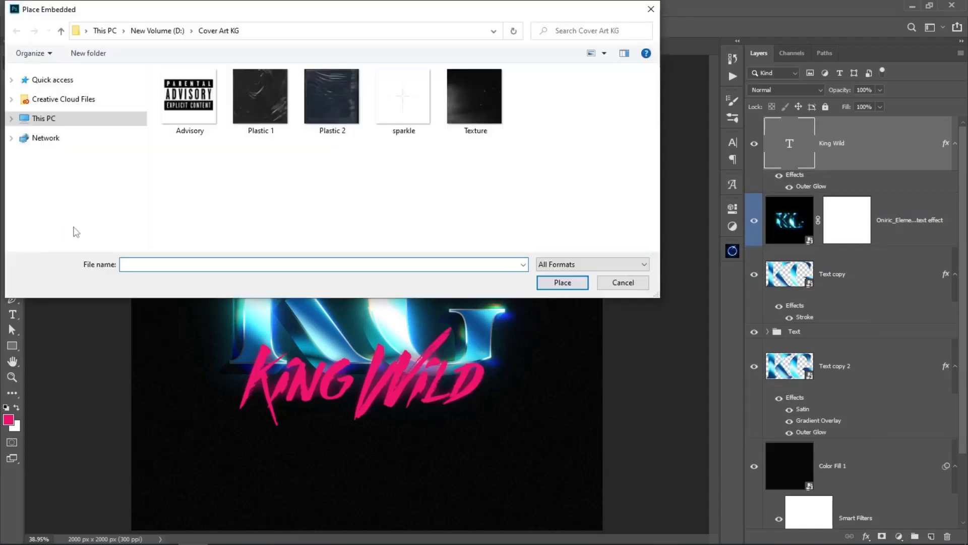
click(404, 99)
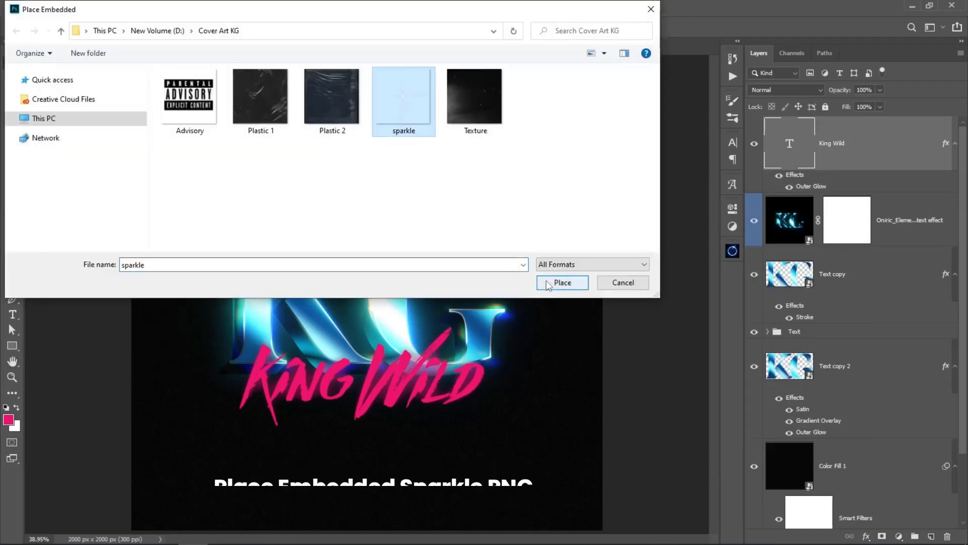
click(560, 283)
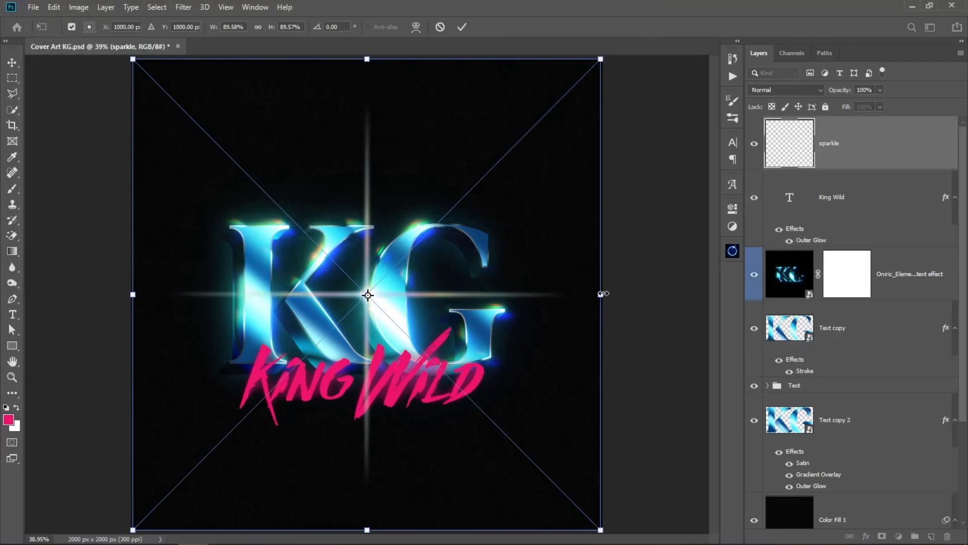
mouse_move(604, 293)
mouse_down()
mouse_move(177, 307)
mouse_move(244, 234)
mouse_up()
click(462, 27)
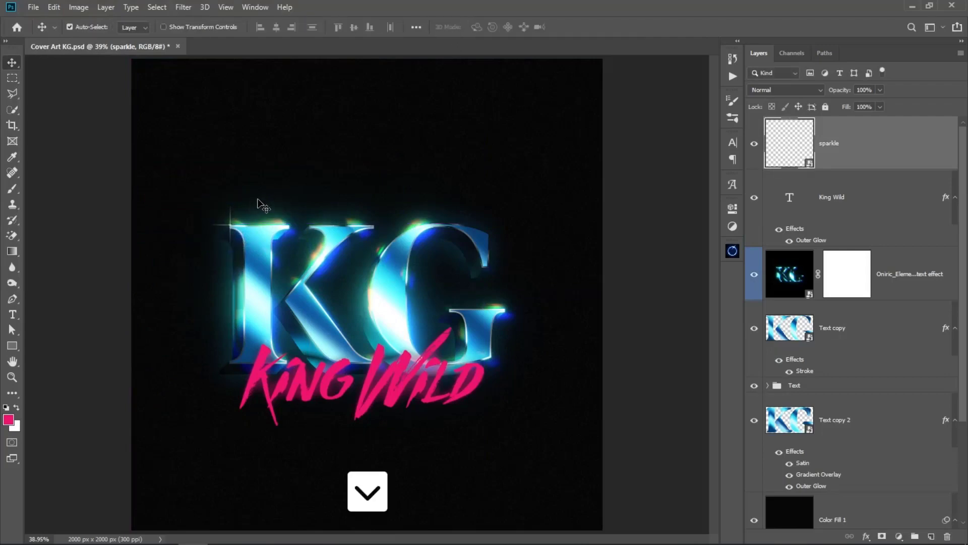
- Embed the Texture image into the cover at full size
click(30, 12)
click(92, 233)
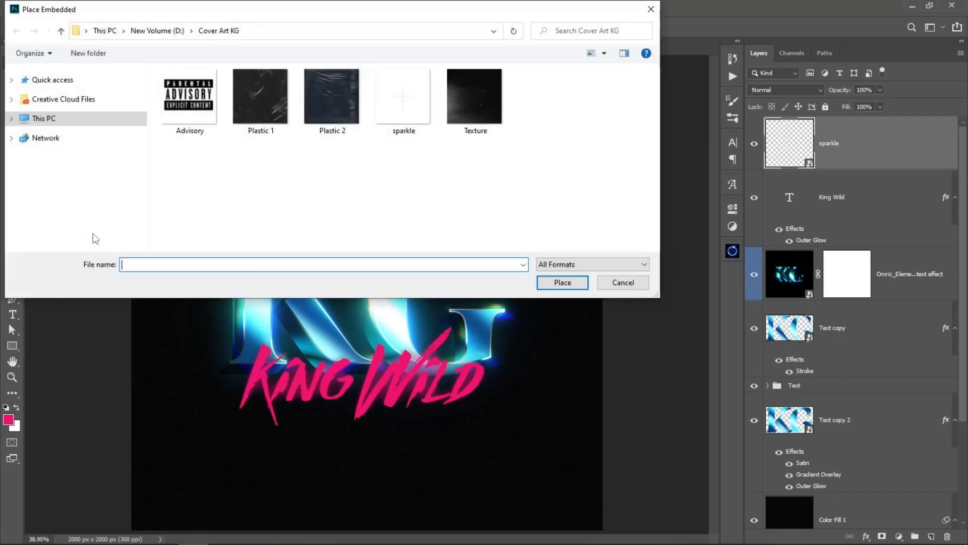
click(476, 104)
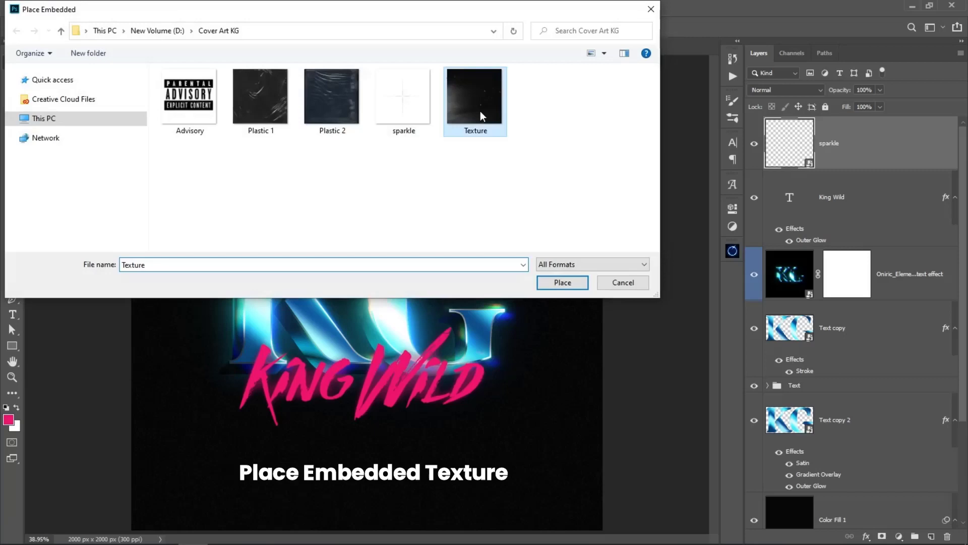
click(548, 282)
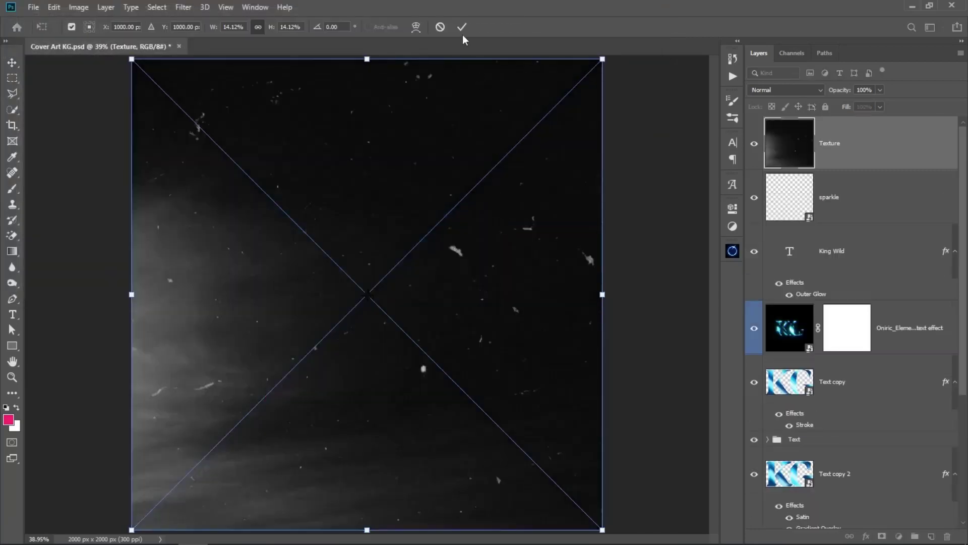
click(462, 26)
- Move the Texture layer just above Color Fill 1 and blend it with Lighten
drag(864, 154, 850, 531)
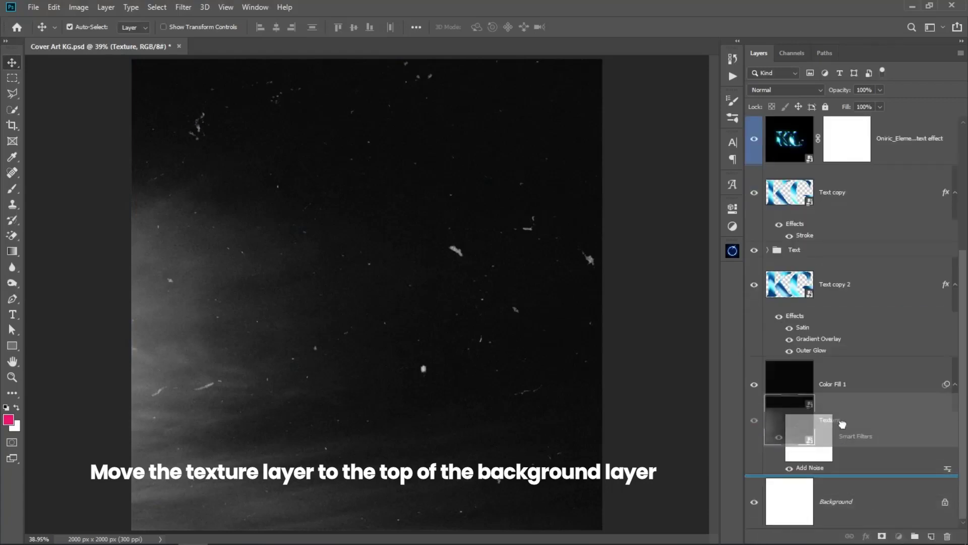
drag(850, 530, 837, 379)
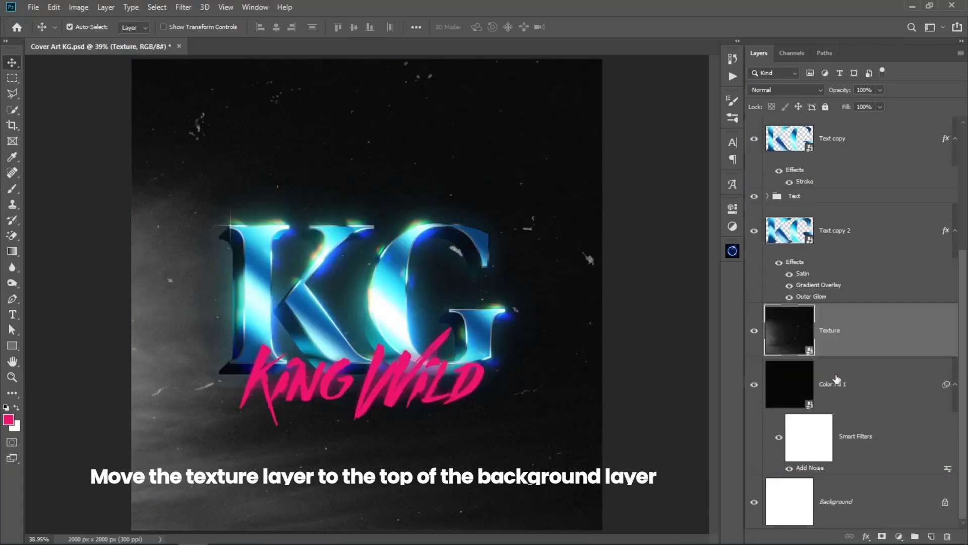
click(798, 89)
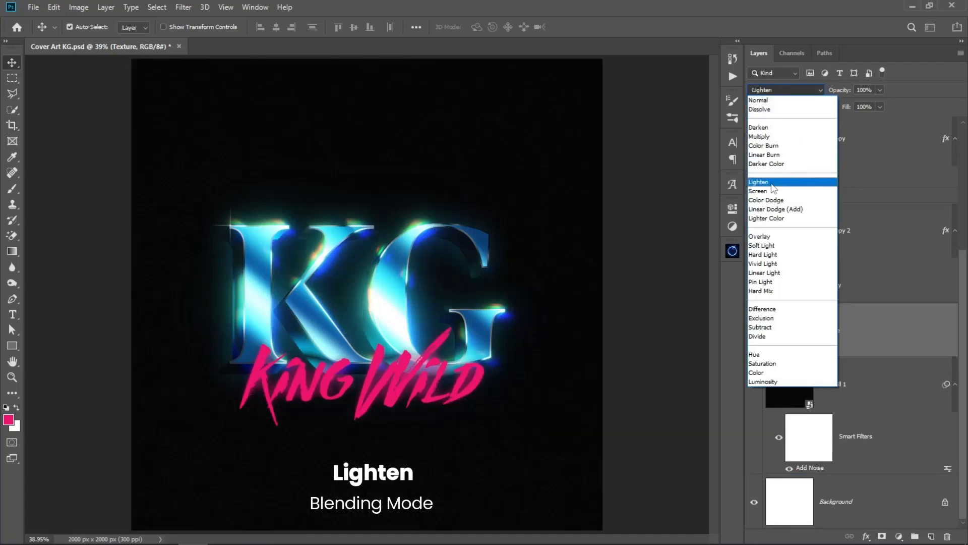
click(772, 183)
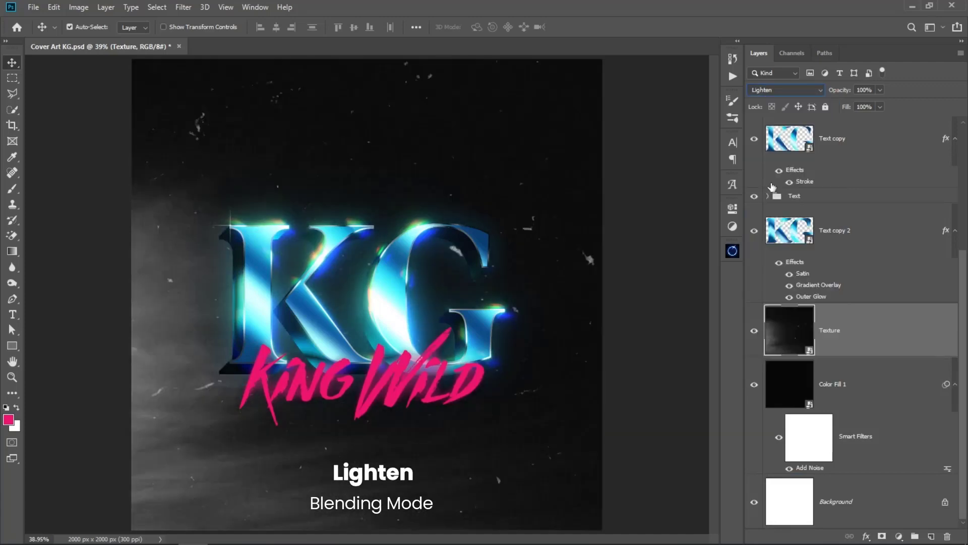
click(898, 536)
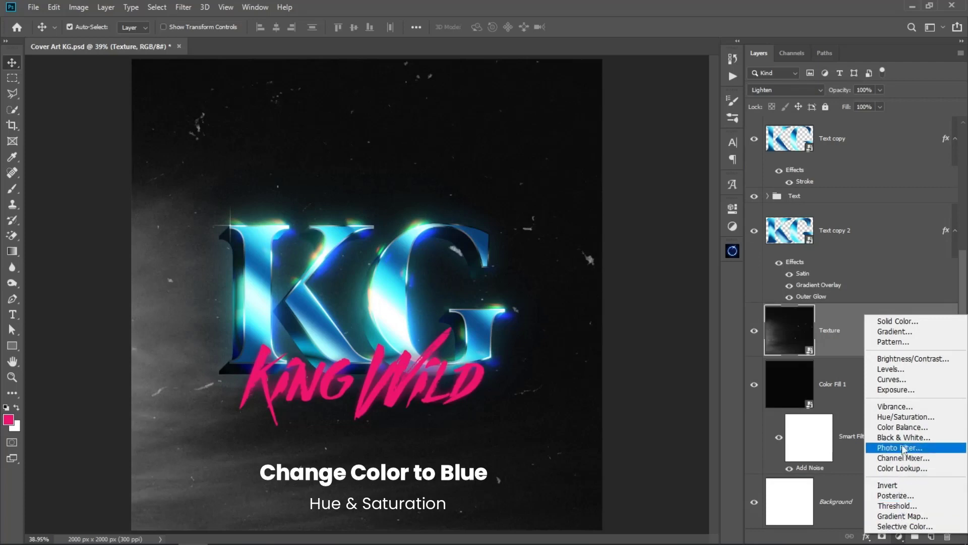
- Add a Hue/Saturation layer clipped to Texture, colorized at hue 185, saturation 59
click(903, 417)
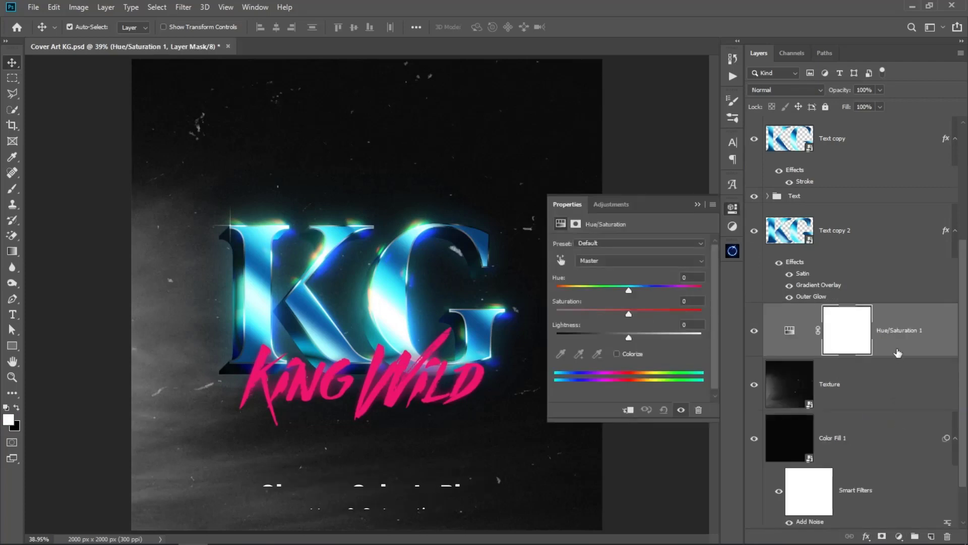
right_click(896, 348)
click(804, 266)
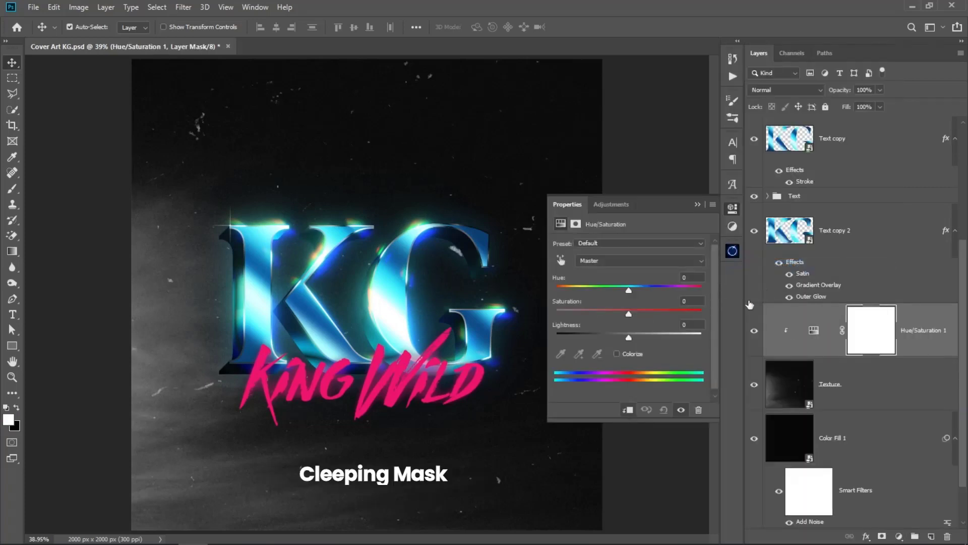
click(617, 353)
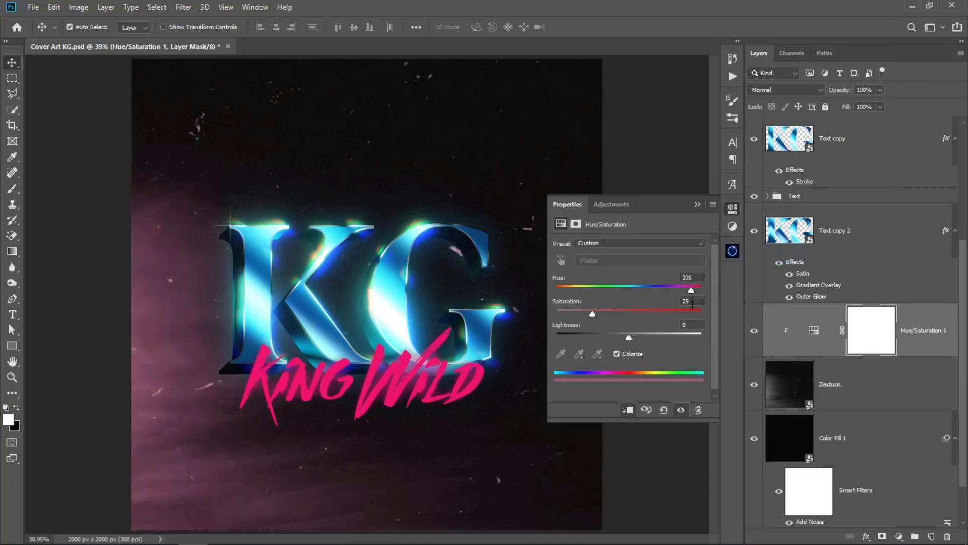
drag(700, 291, 632, 293)
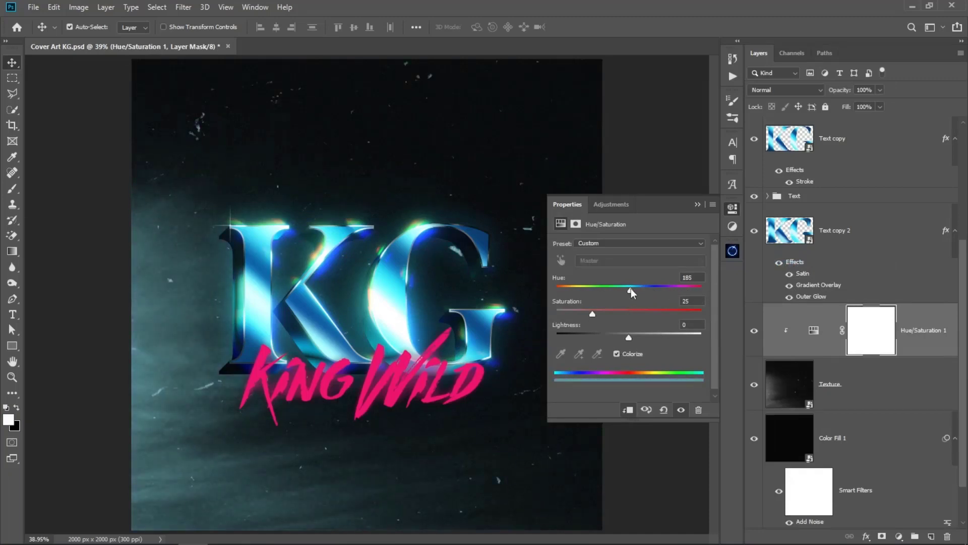
drag(592, 315, 614, 315)
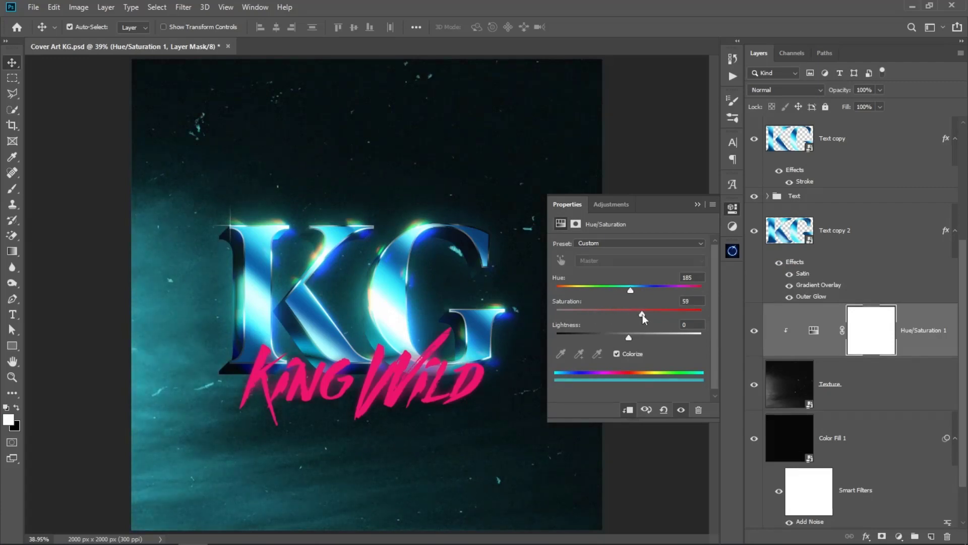
click(698, 205)
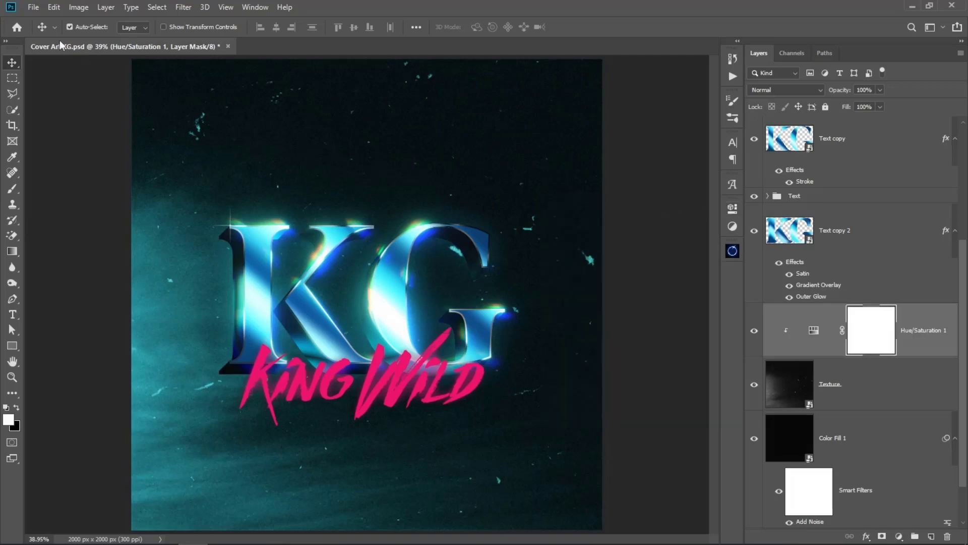
- Embed the Plastic 1 wrap texture over the cover at full size
click(33, 7)
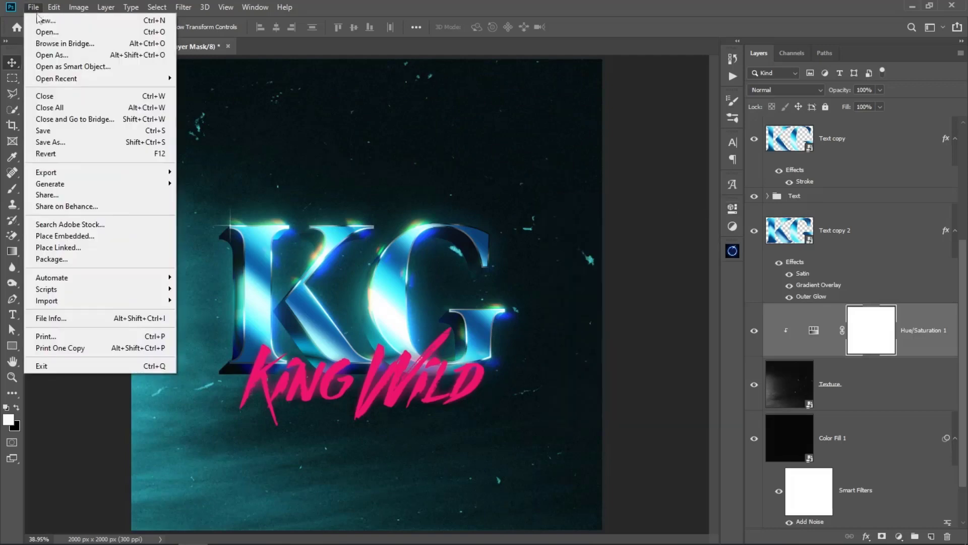
click(55, 237)
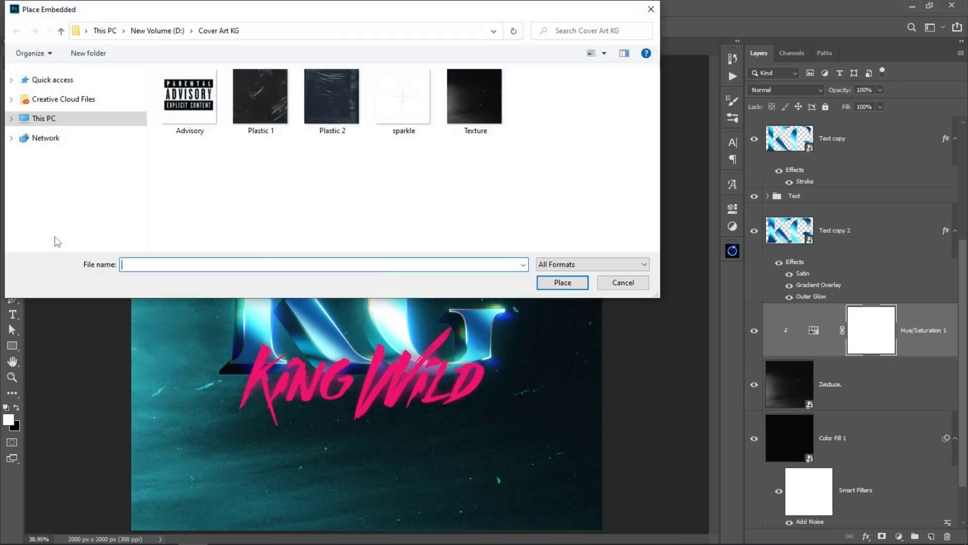
click(260, 98)
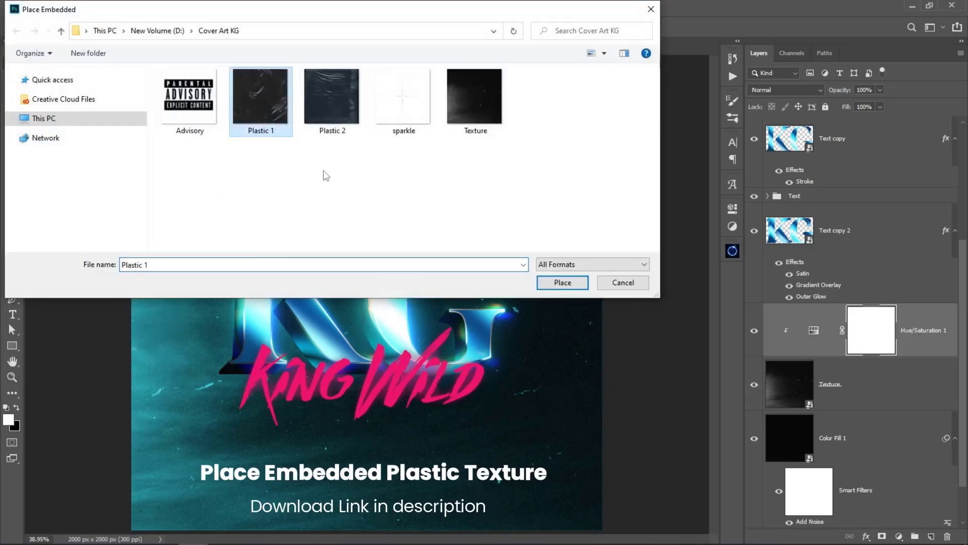
click(554, 282)
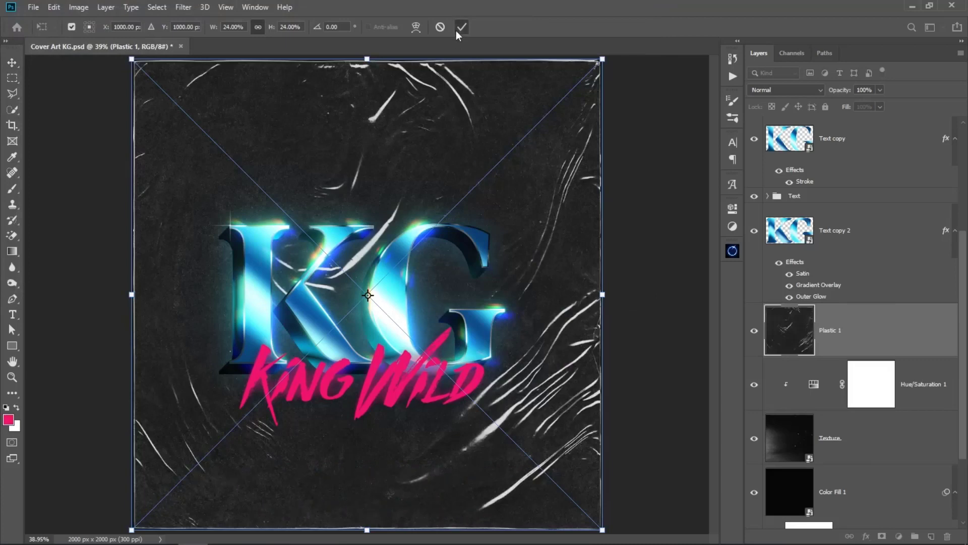
click(457, 30)
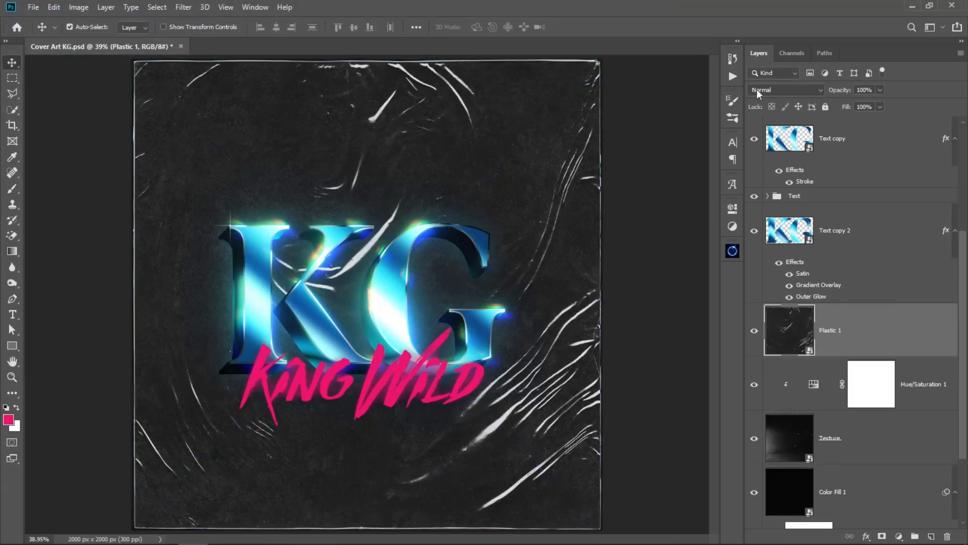
- Blend Plastic 1 with Linear Dodge (Add) and give it a white layer mask
click(776, 90)
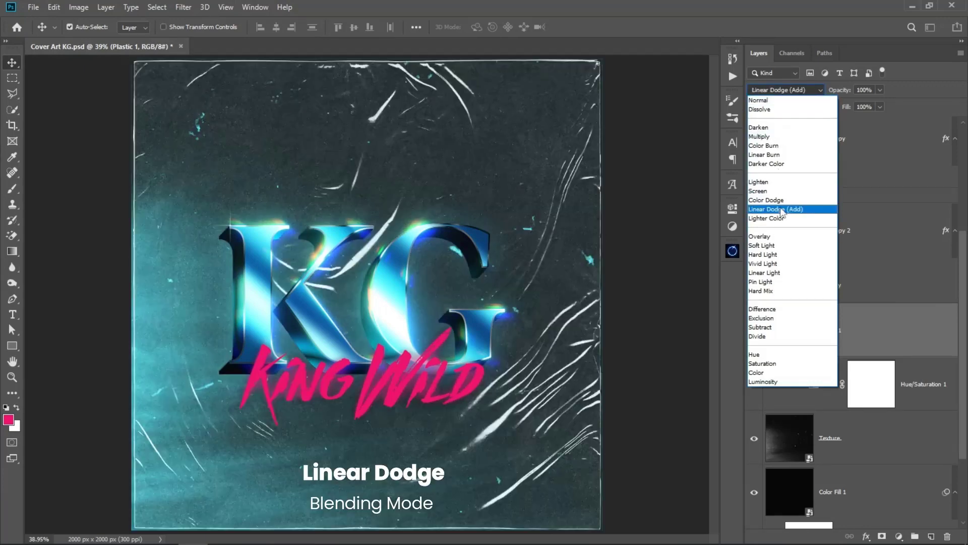
click(782, 210)
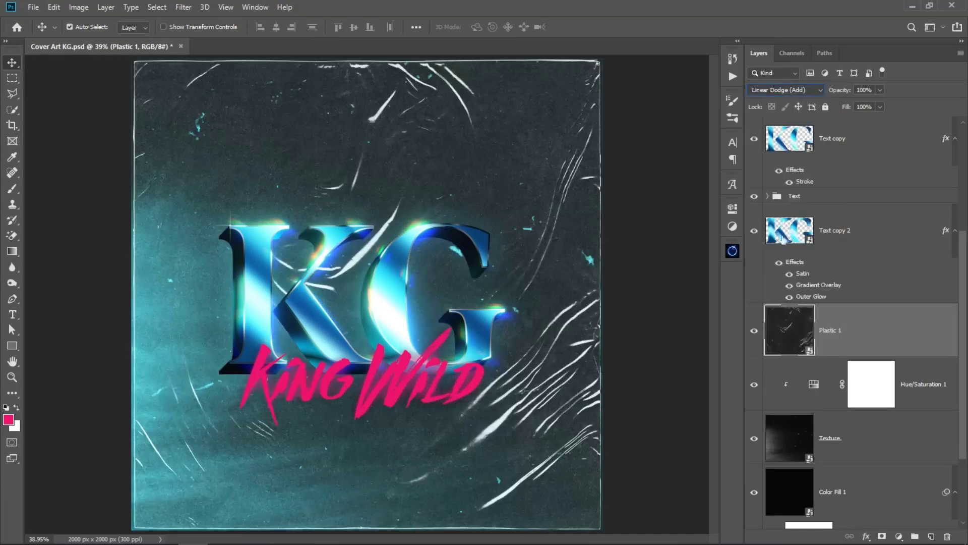
click(882, 529)
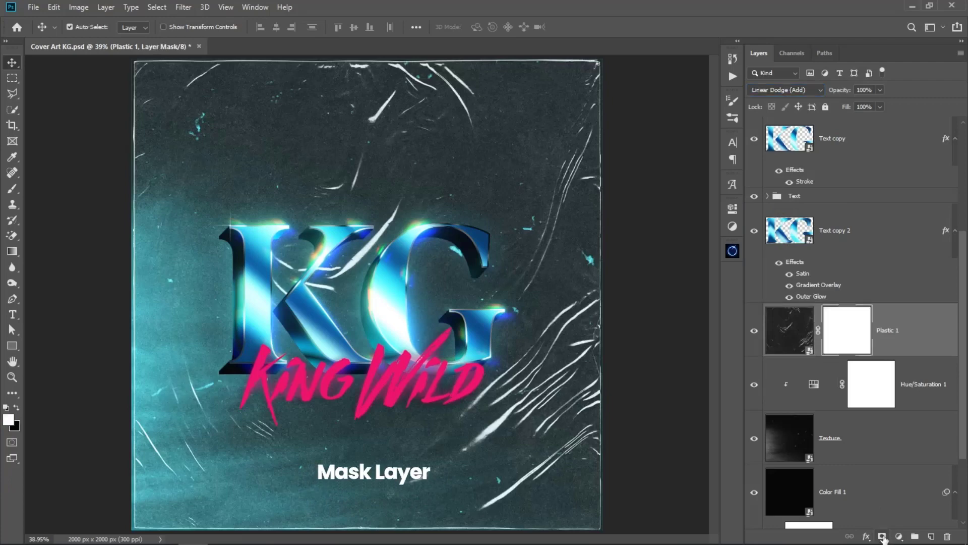
- Paint black with a Soft Round brush on the Plastic 1 mask over the upper cover
click(12, 188)
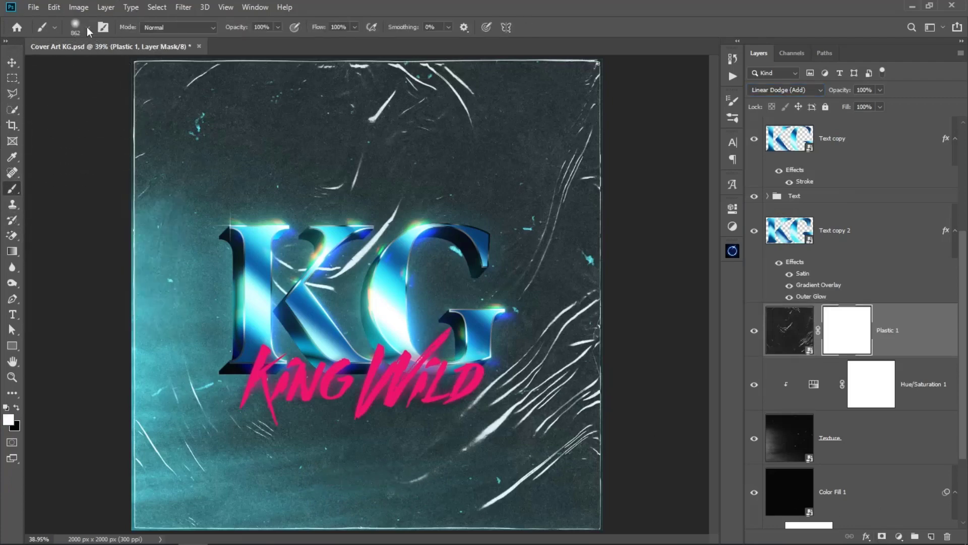
click(89, 27)
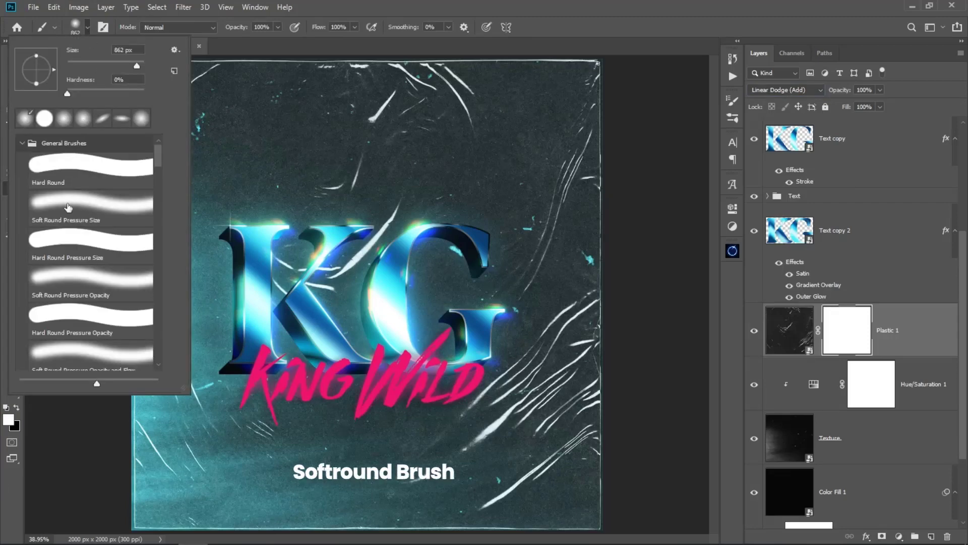
click(67, 203)
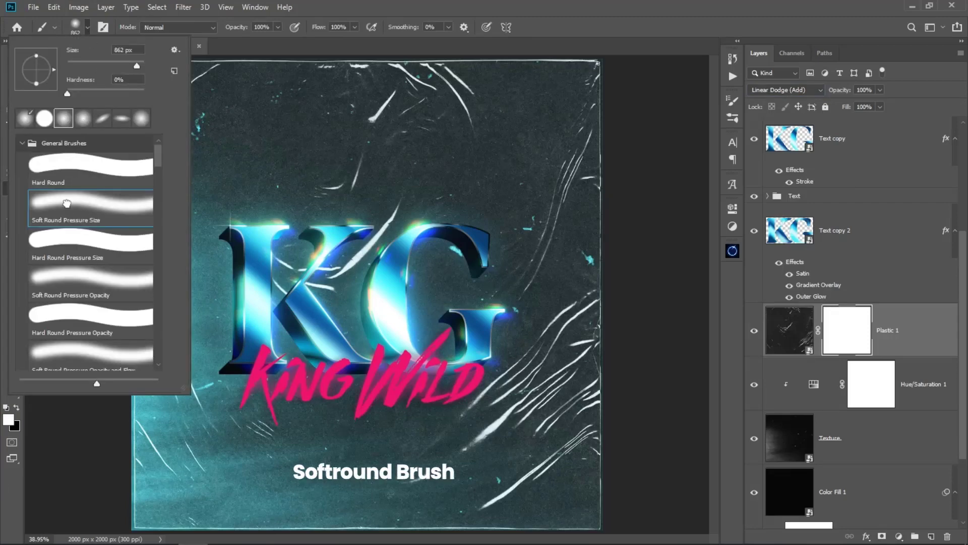
click(16, 407)
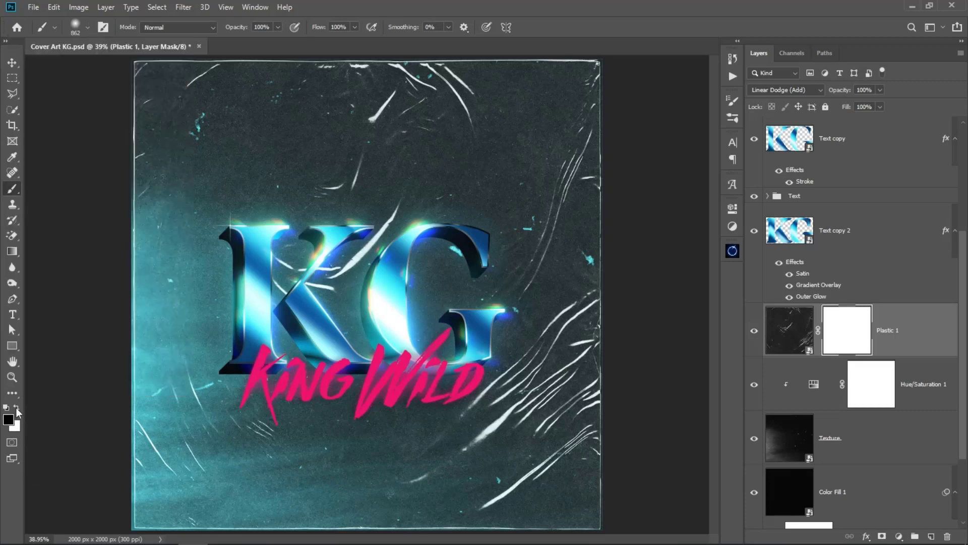
click(16, 408)
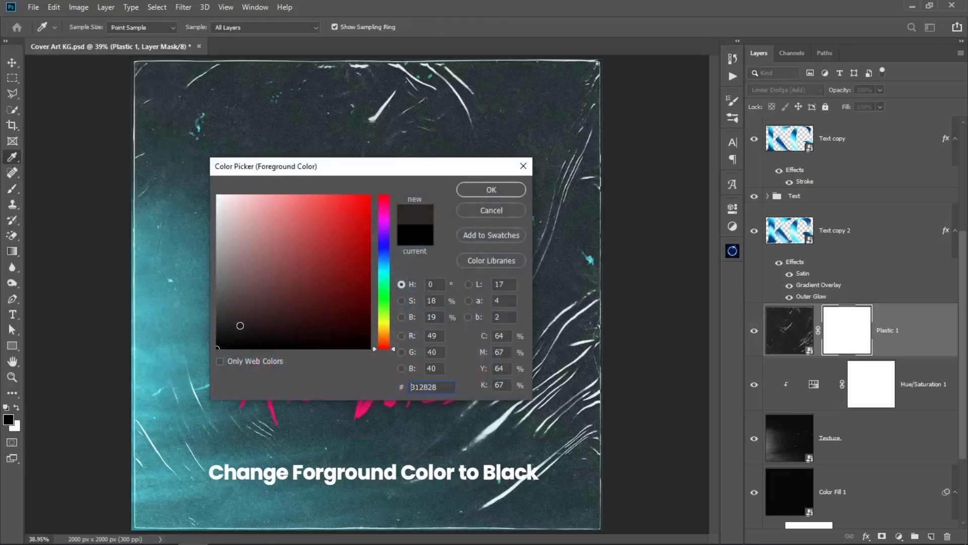
click(487, 189)
key(b)
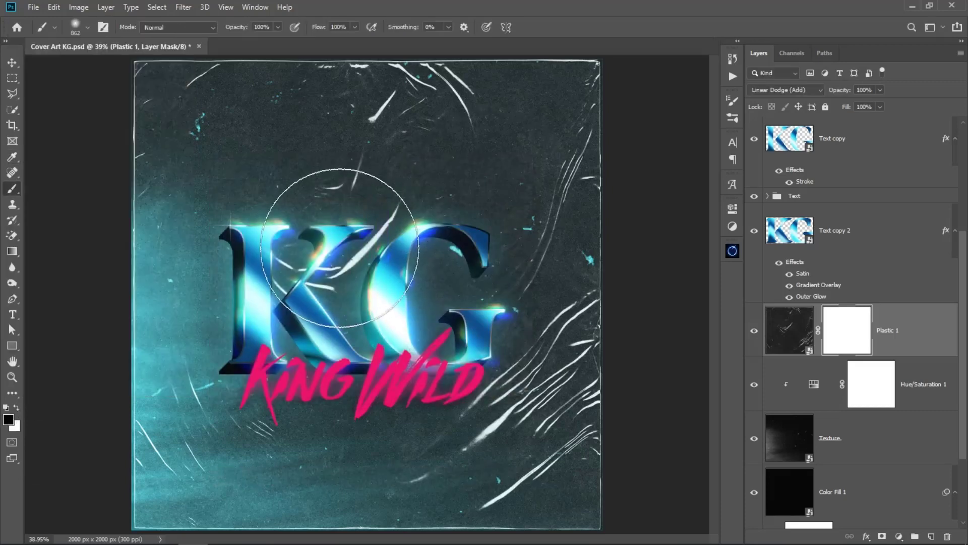
mouse_move(365, 173)
mouse_down()
mouse_move(230, 74)
mouse_move(443, 66)
mouse_move(540, 23)
mouse_move(365, 176)
mouse_move(356, 260)
mouse_move(334, 250)
mouse_move(421, 177)
mouse_move(357, 184)
mouse_up()
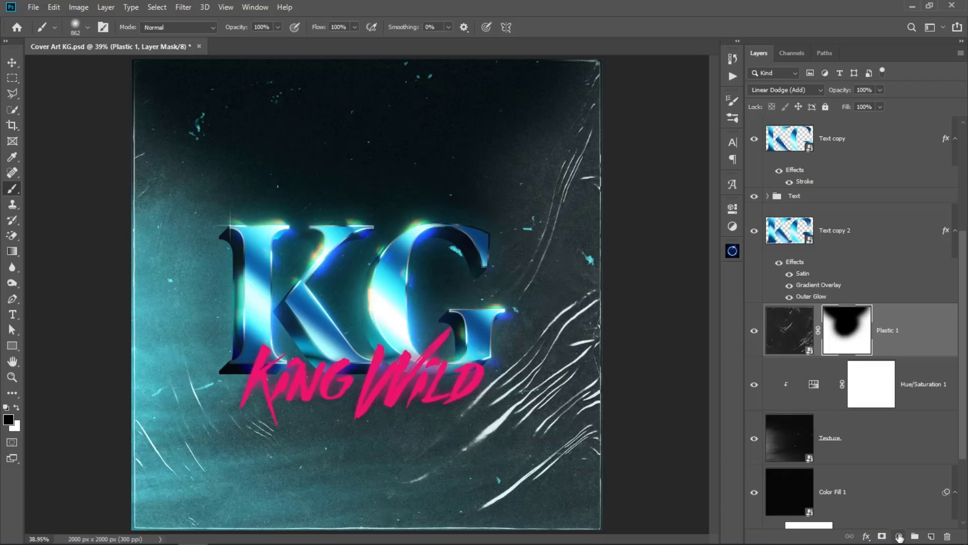
- Tint Plastic 1 teal with a clipped, colorized Hue/Saturation layer at hue 186, saturation 25
click(900, 536)
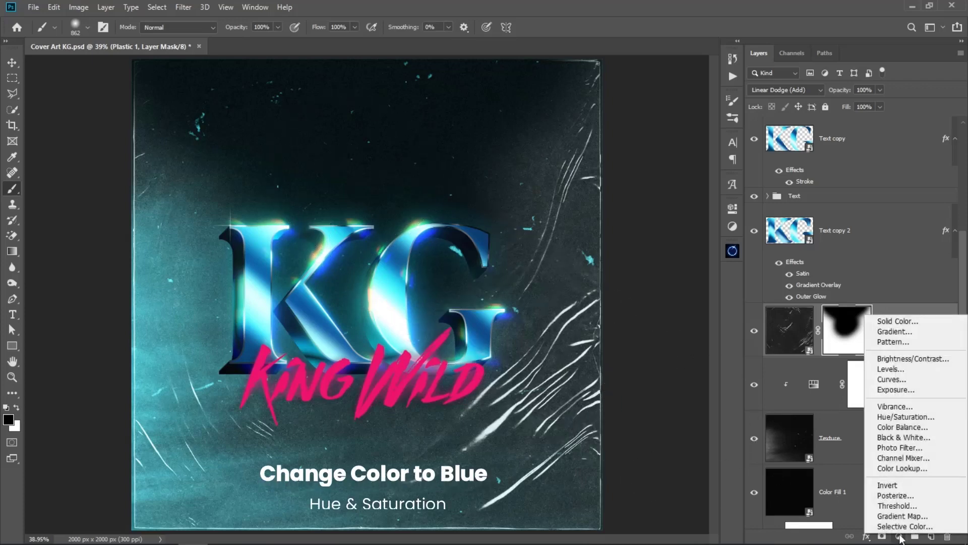
click(908, 417)
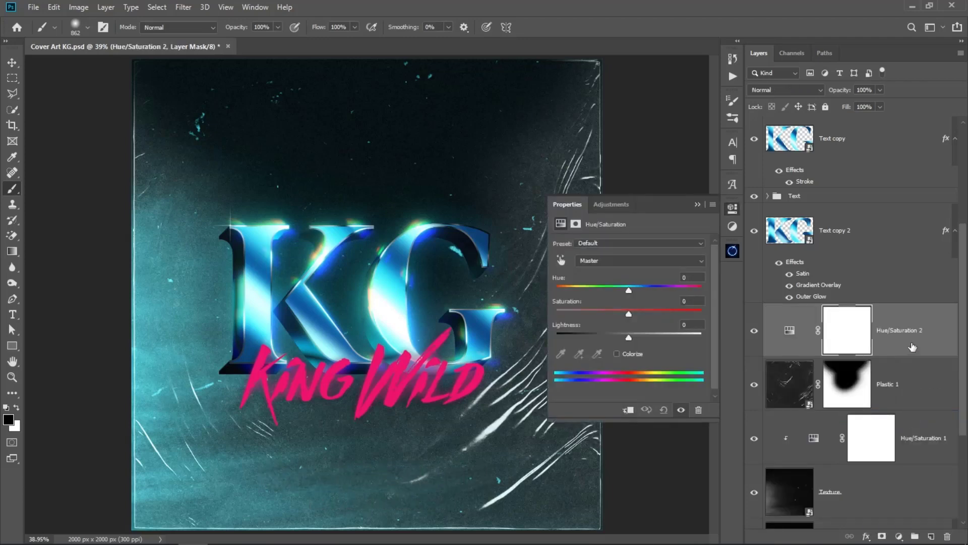
right_click(913, 347)
click(833, 266)
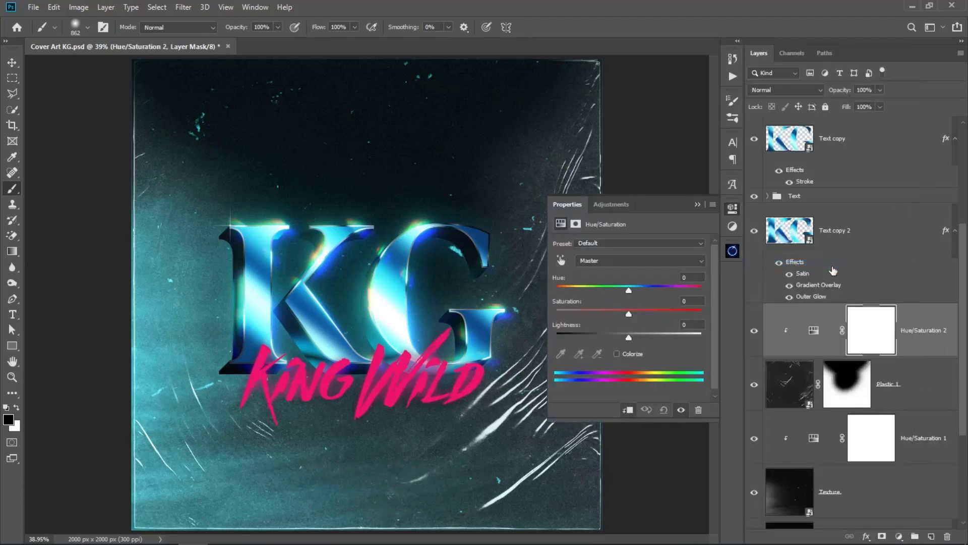
click(618, 353)
drag(557, 290, 633, 296)
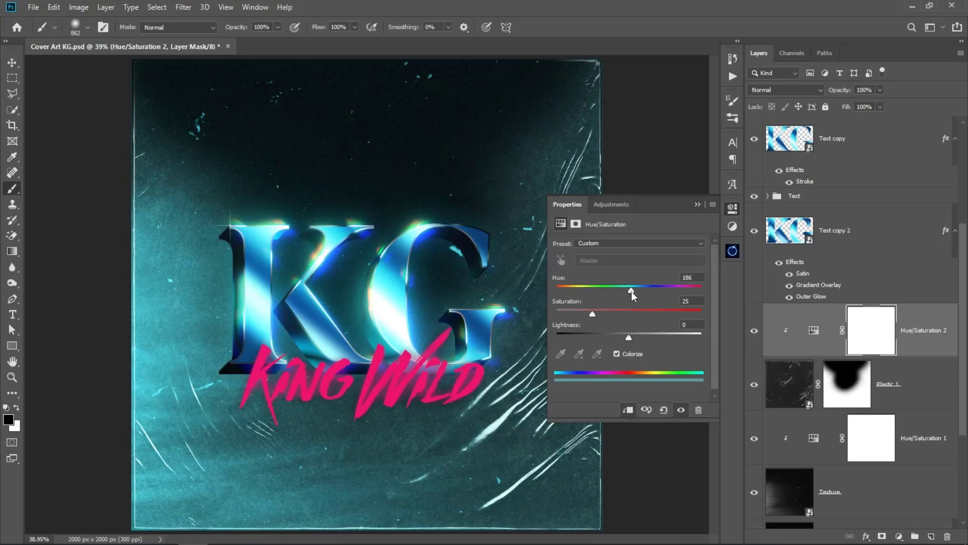
click(698, 205)
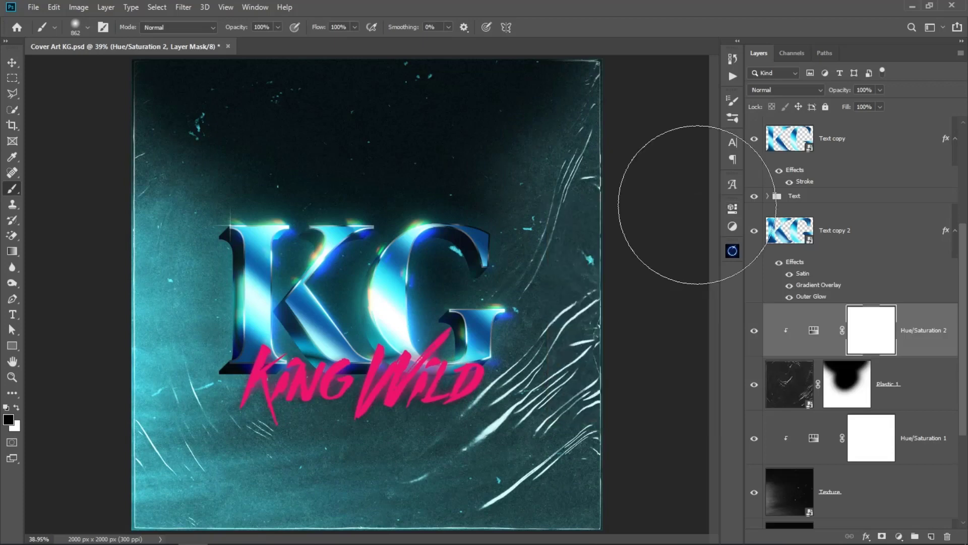
- Place the Plastic 2 texture as an embedded layer and set it to Hard Light blending
click(33, 8)
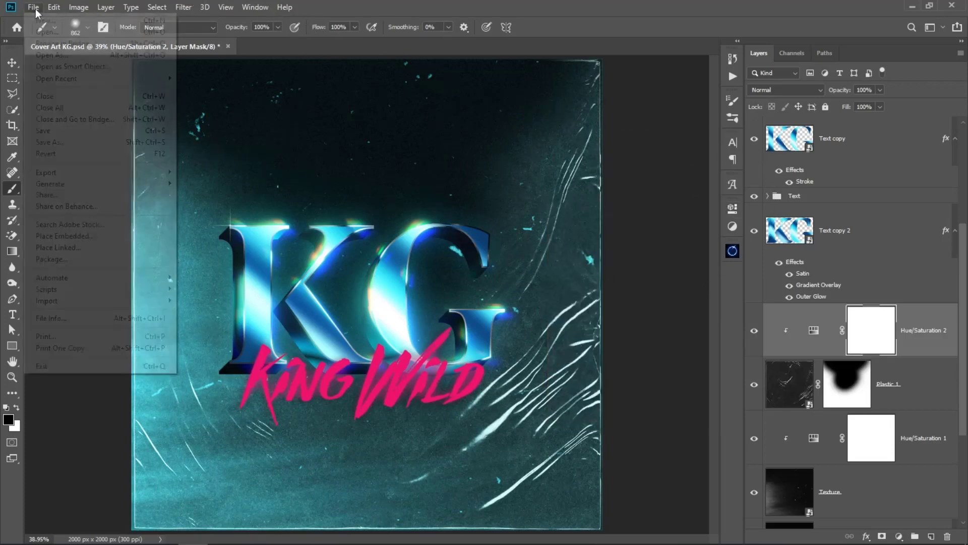
click(42, 236)
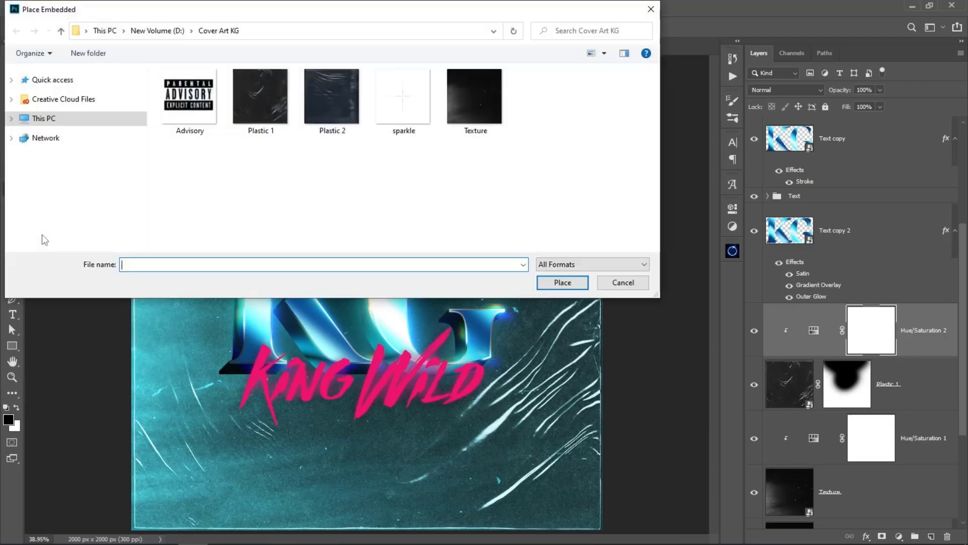
click(332, 96)
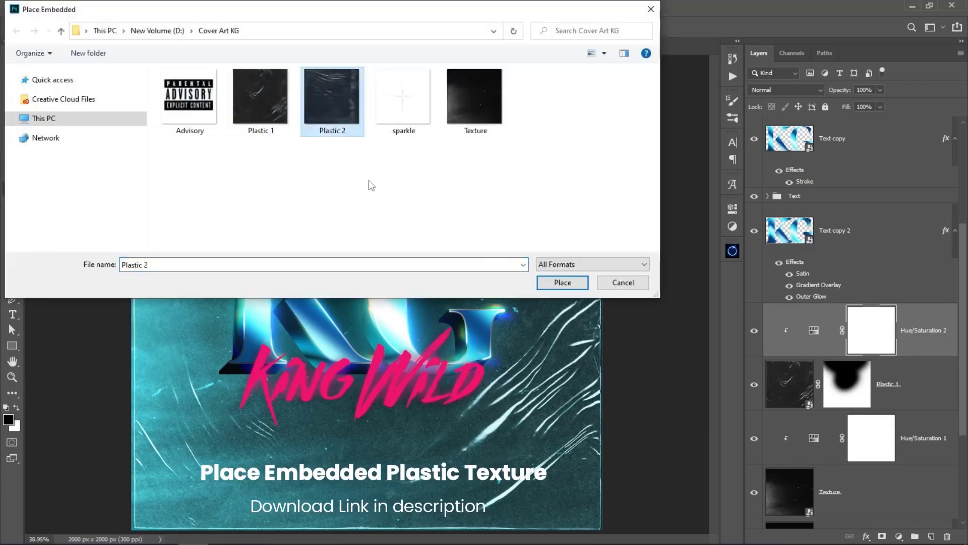
click(563, 282)
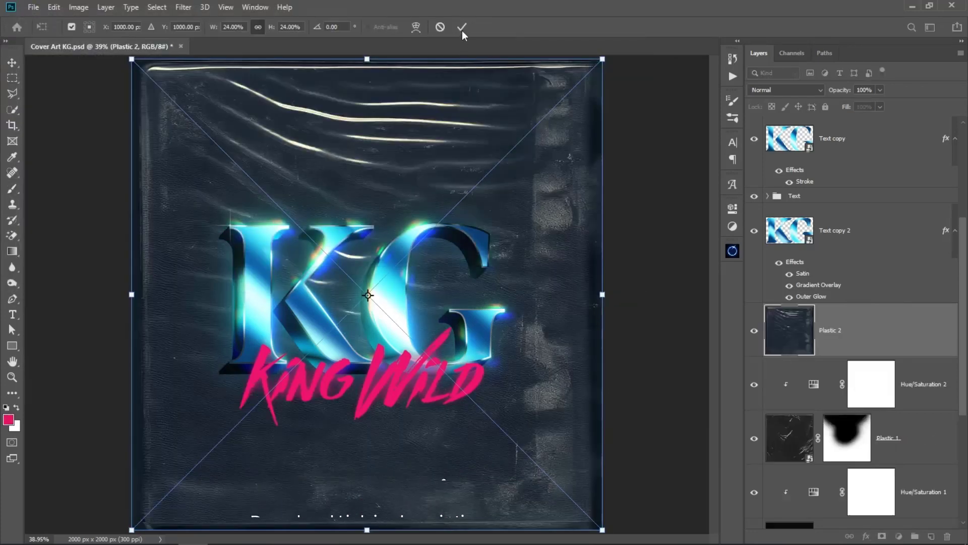
click(461, 28)
click(792, 90)
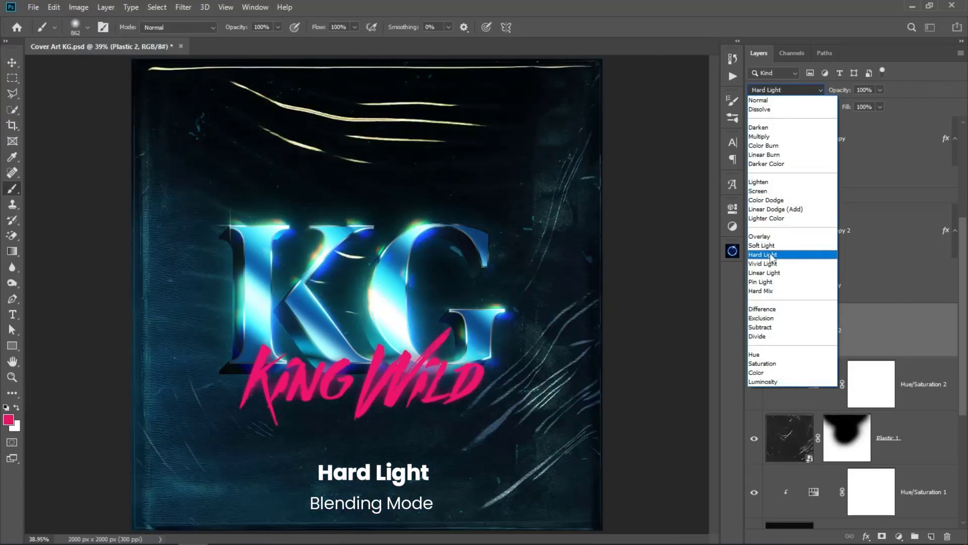
click(770, 255)
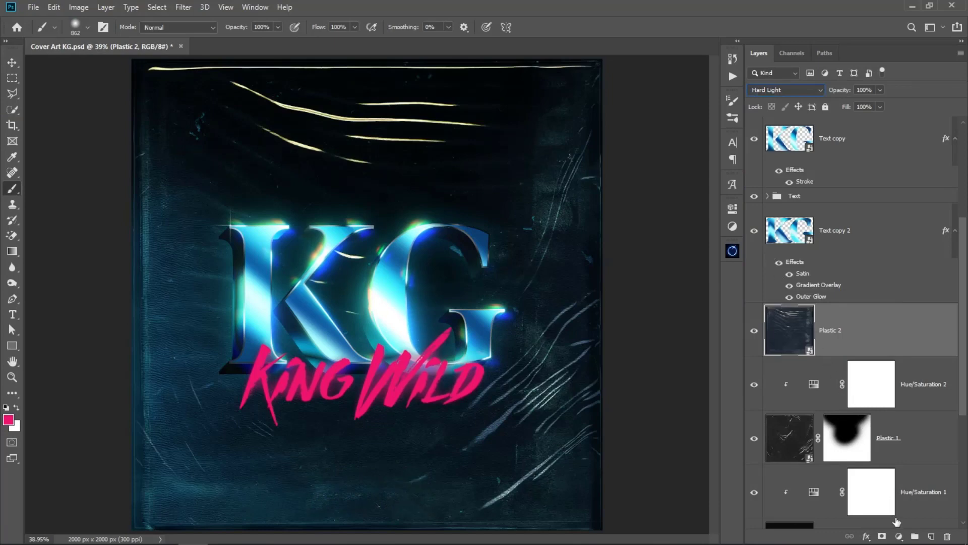
- Tint Plastic 2 teal with a clipped, colorized Hue/Saturation layer at hue 183, saturation 25
click(898, 536)
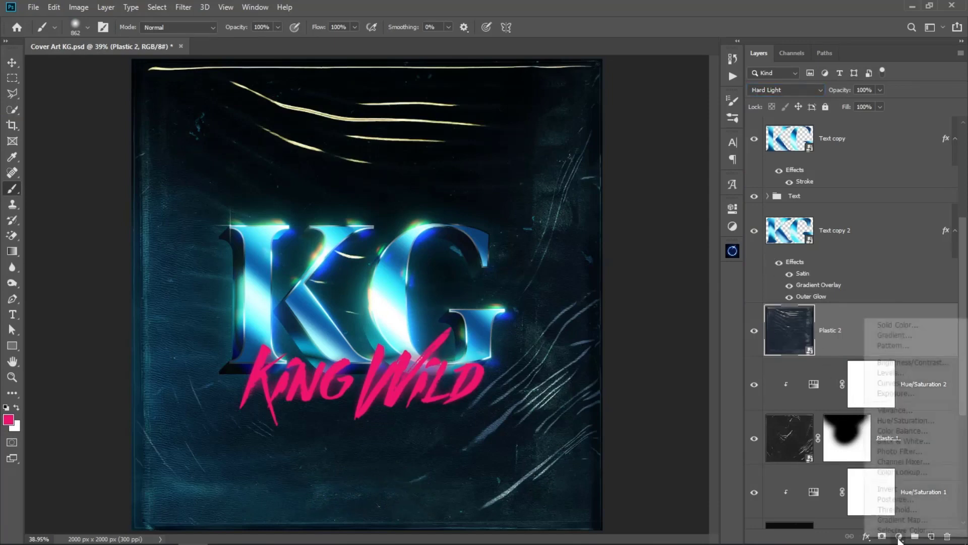
click(906, 420)
right_click(914, 350)
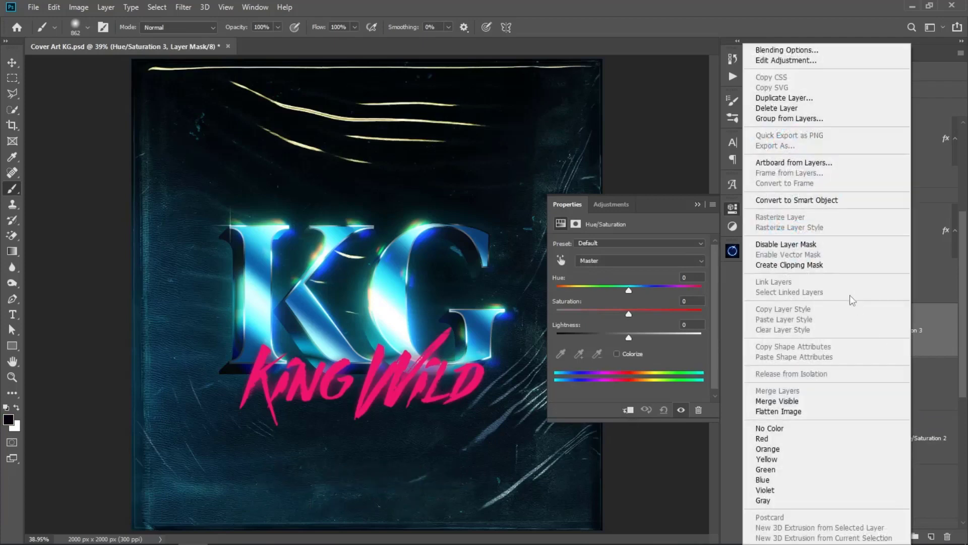
click(838, 267)
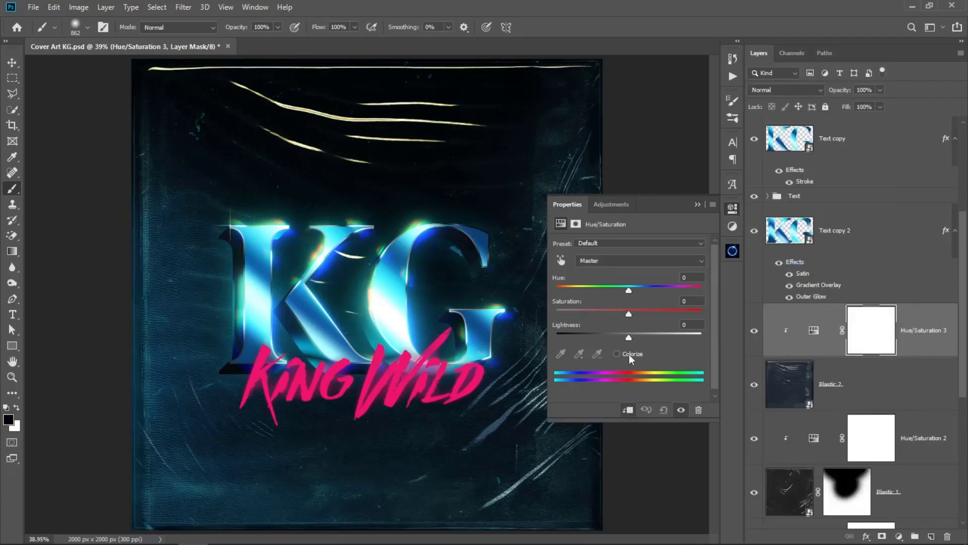
click(626, 354)
drag(692, 293, 632, 293)
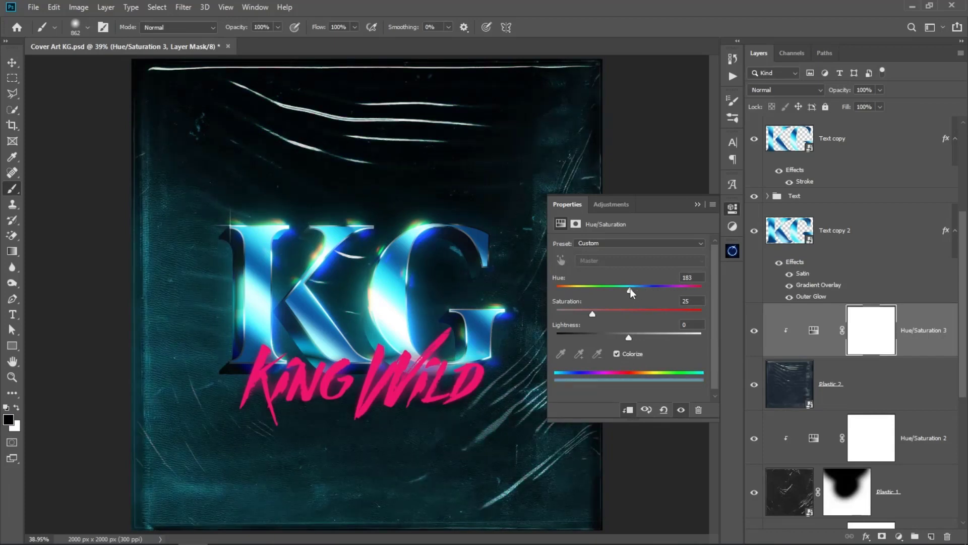
click(698, 204)
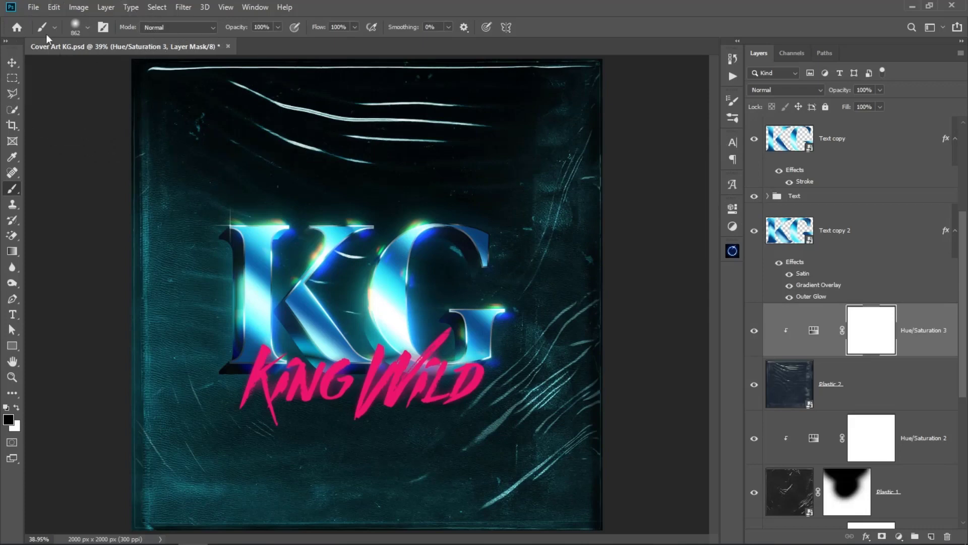
key(v)
click(33, 8)
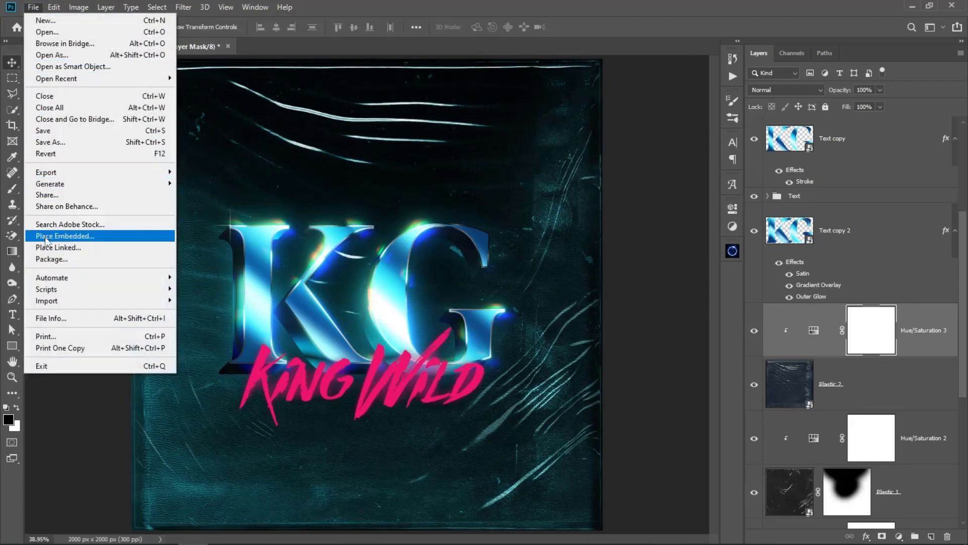
- Embed the Advisory logo and scale it down small at the bottom centre below King Wild
click(110, 236)
click(192, 99)
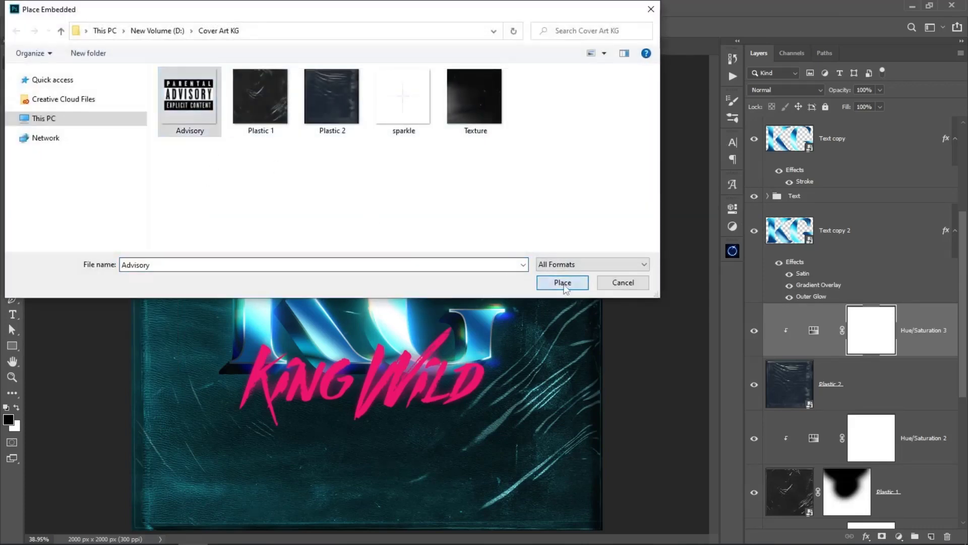
click(559, 281)
mouse_move(602, 294)
mouse_down()
mouse_move(196, 295)
mouse_move(379, 463)
mouse_up()
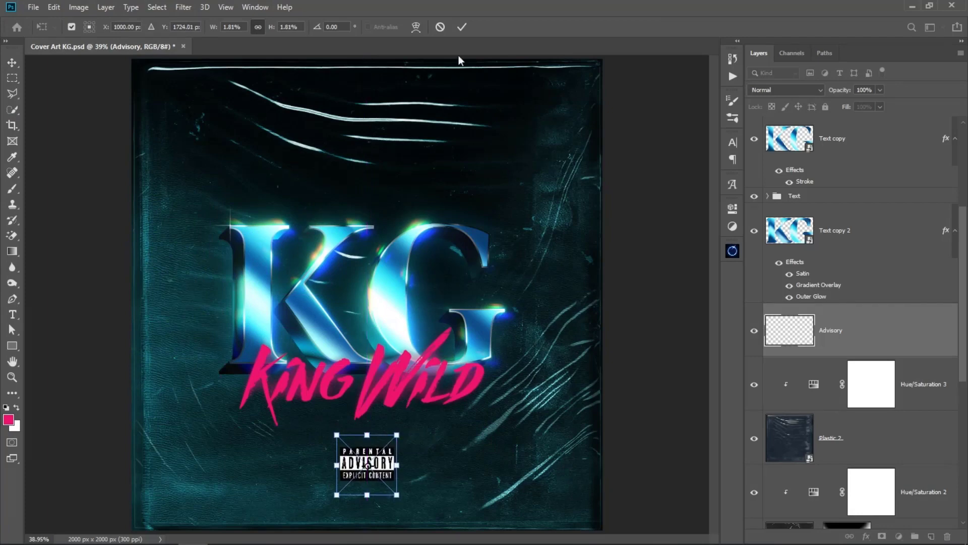
click(462, 27)
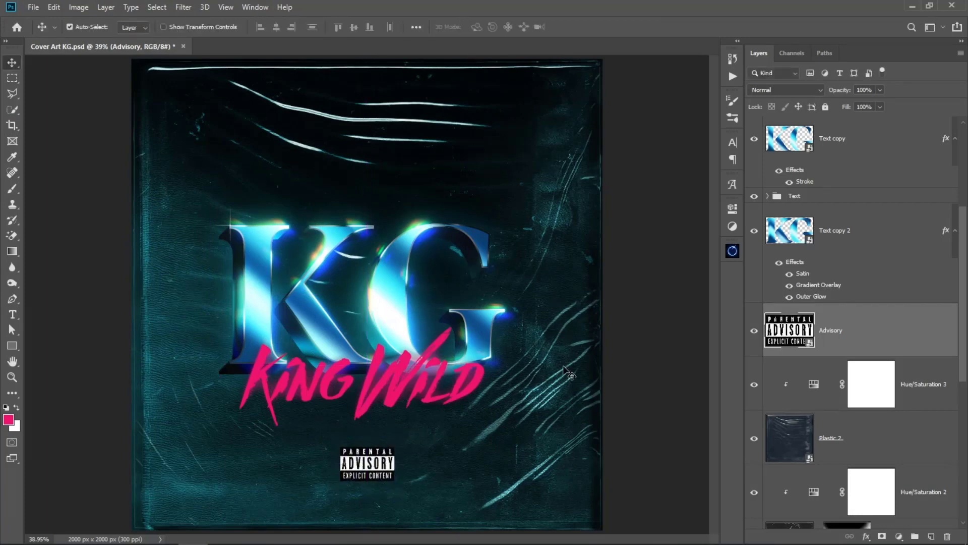
- Give the Advisory logo a drop shadow: angle 45, distance 30, size 21, noise 100%
click(867, 537)
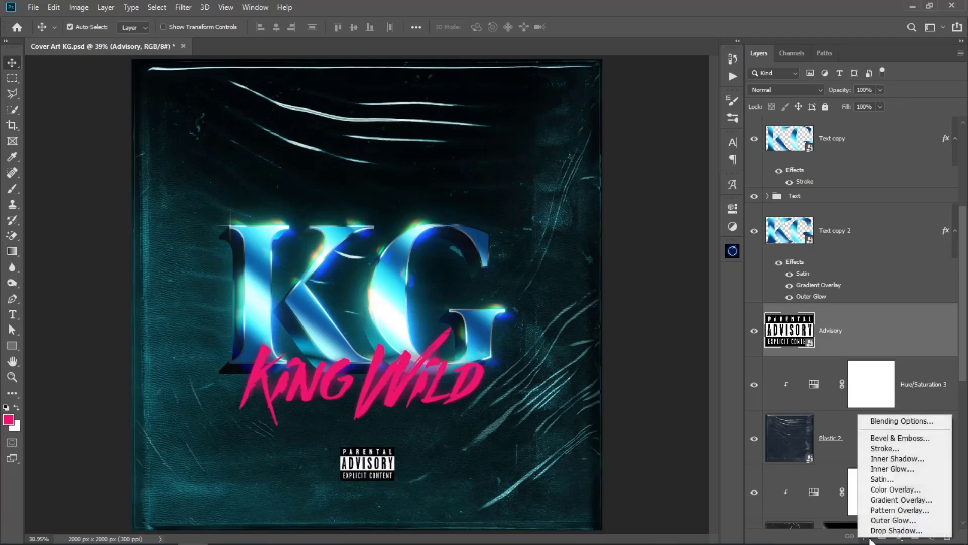
click(886, 531)
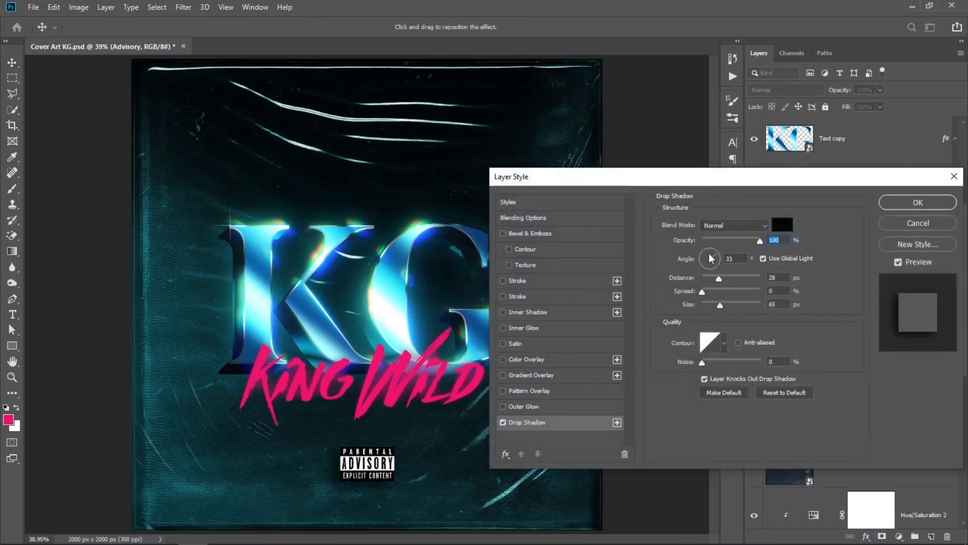
key(Tab)
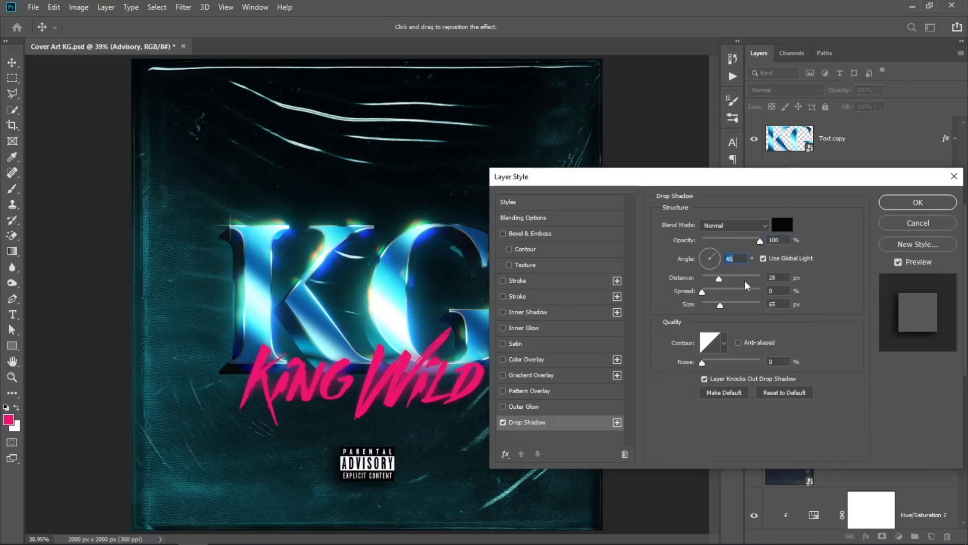
text(3)
text(21)
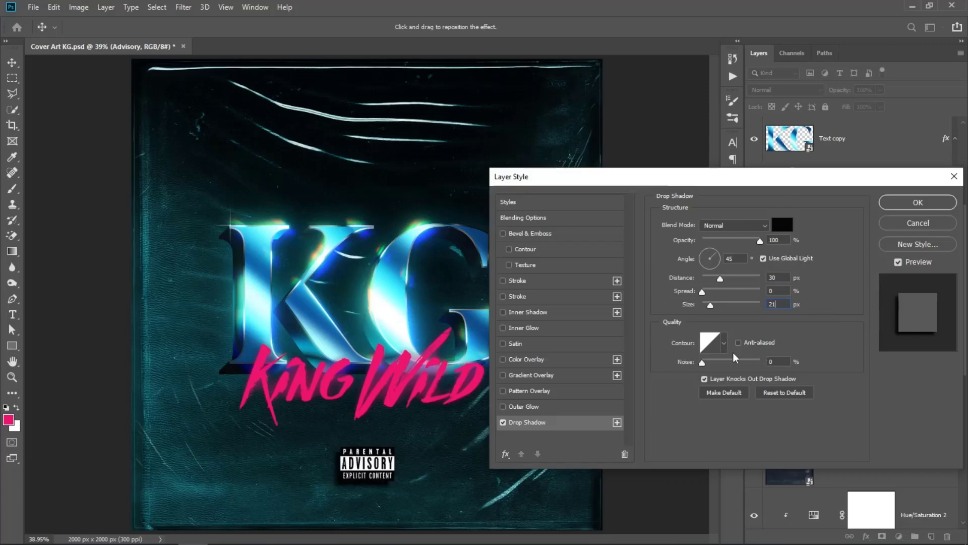
drag(703, 363, 816, 370)
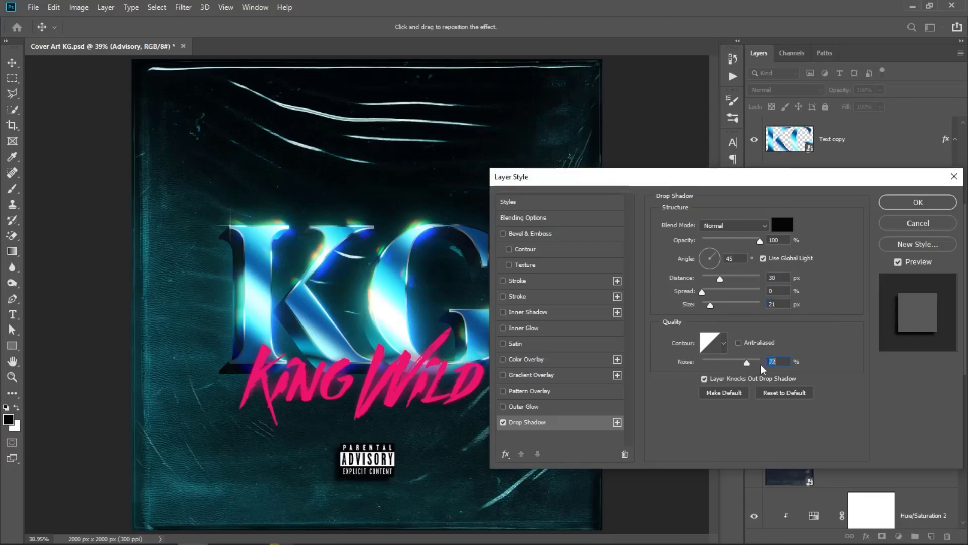
click(902, 203)
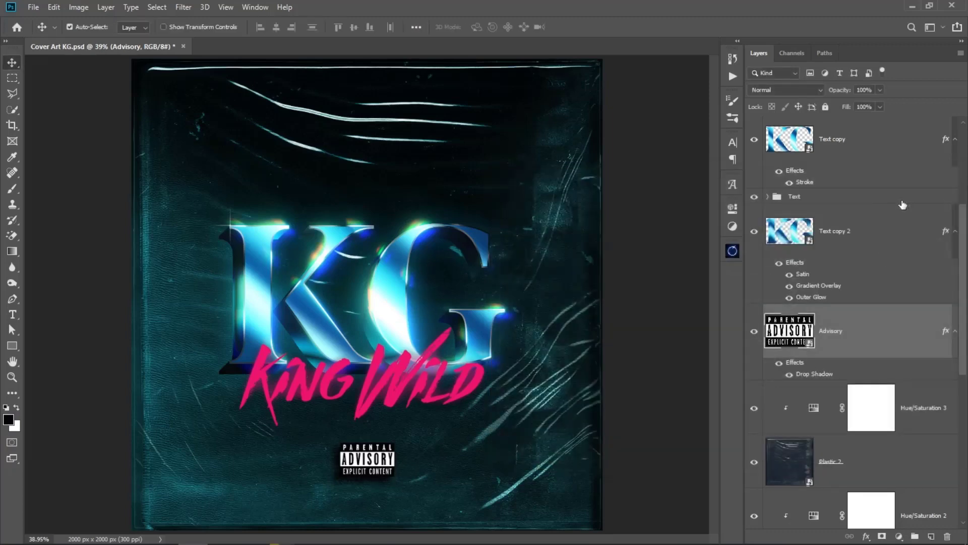
- Set up the Type tool with Butler Regular, 16 pt, and a dark teal sampled from the cover
click(12, 314)
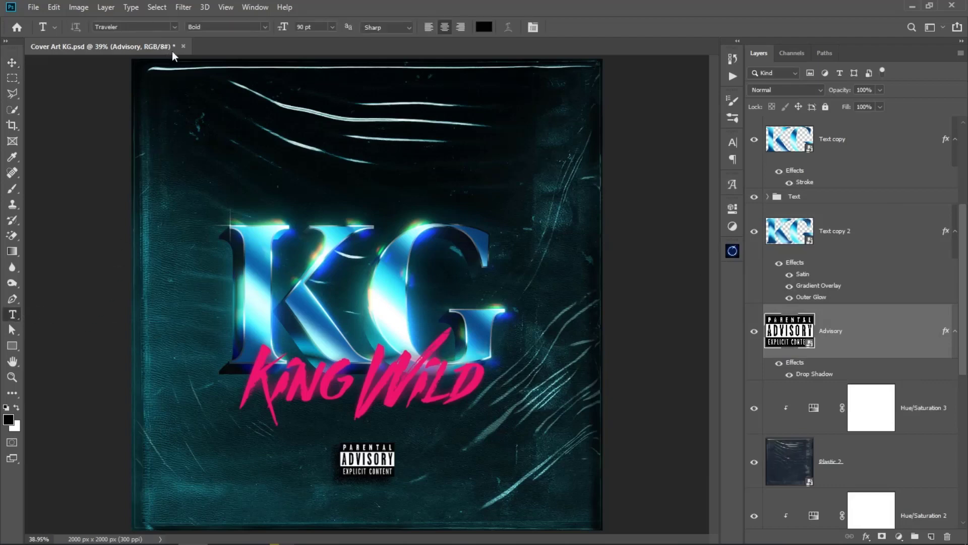
click(174, 27)
click(145, 80)
click(264, 27)
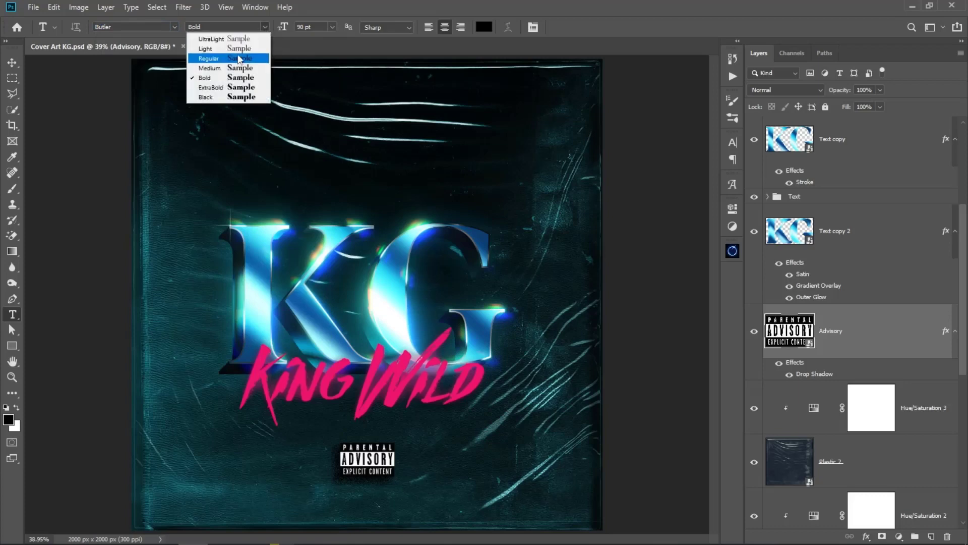
click(237, 57)
click(333, 27)
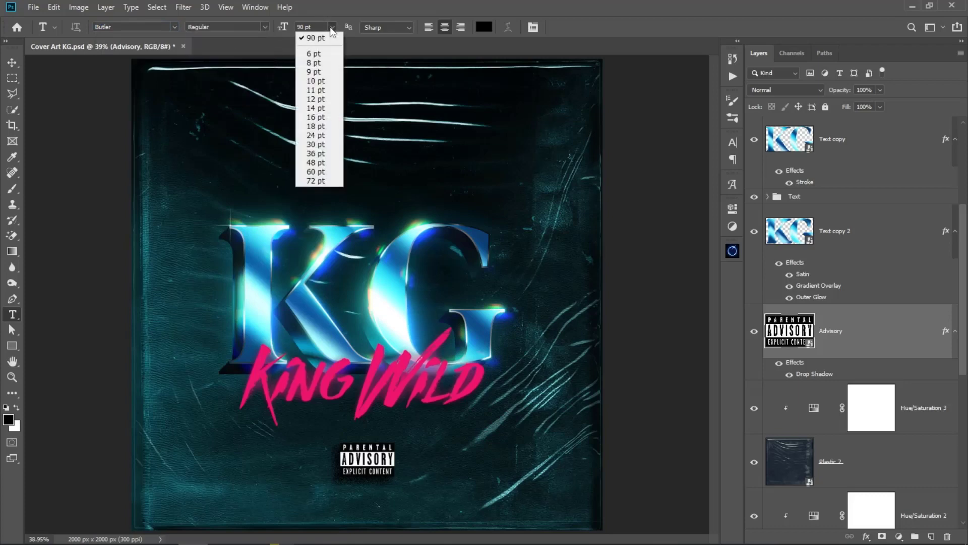
click(322, 113)
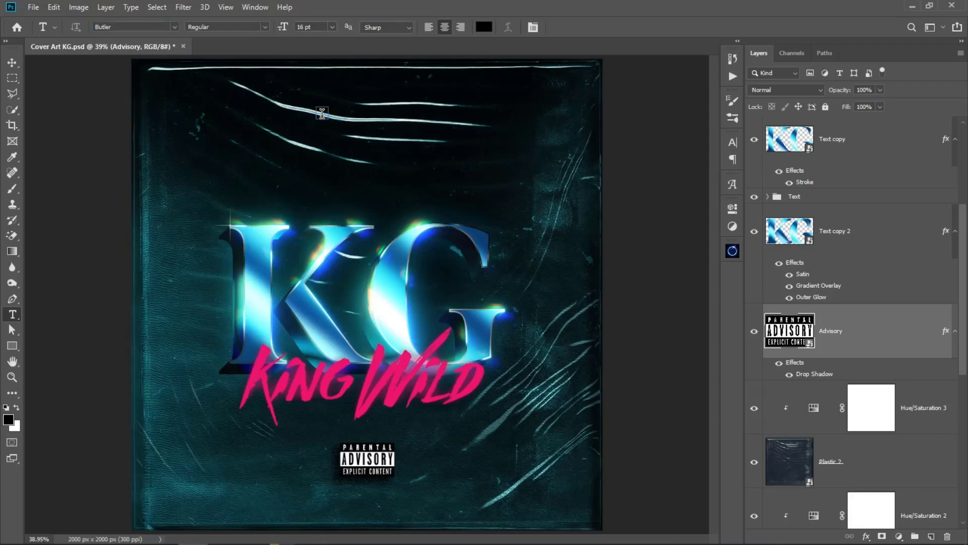
click(485, 27)
click(485, 138)
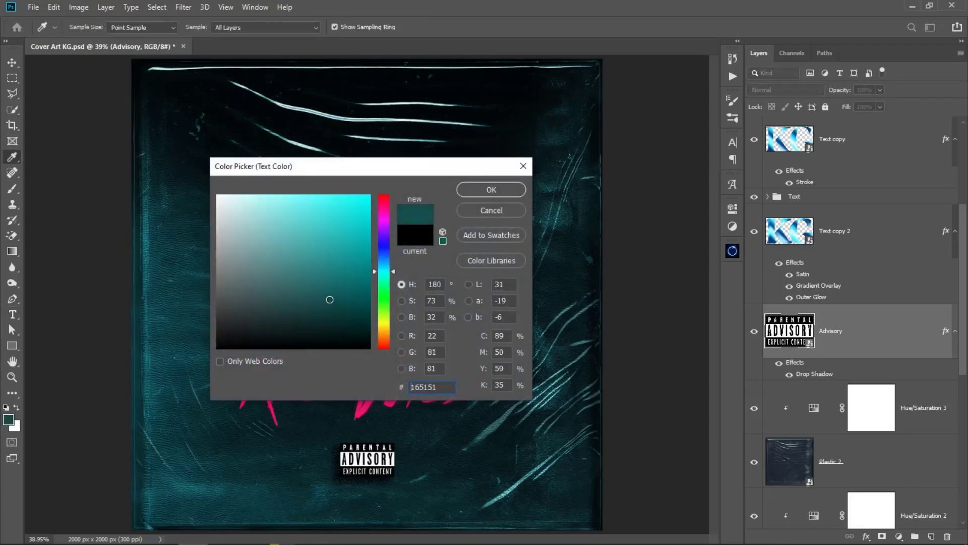
click(478, 190)
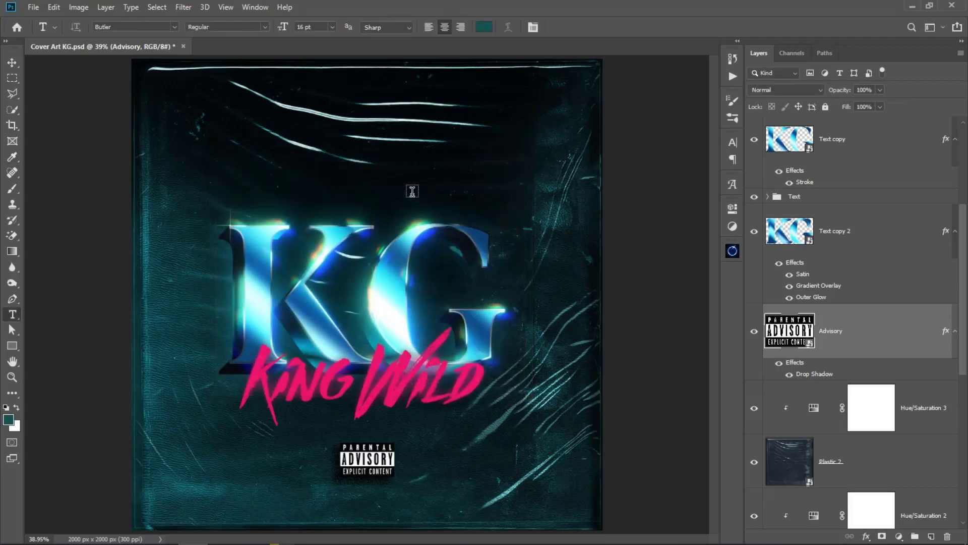
- Type HAPIX above KG, set its tracking to 2000, and move the layer to the top
click(413, 189)
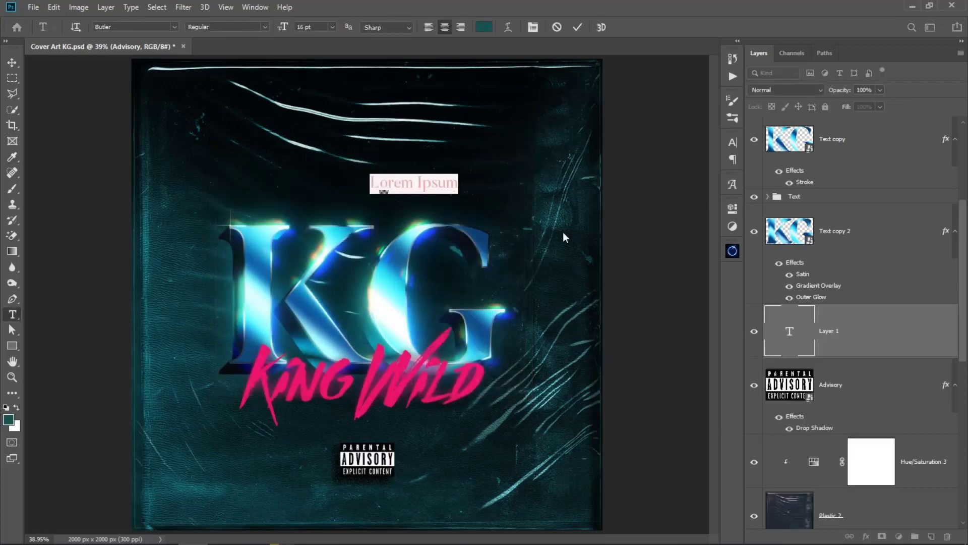
text(HAPI)
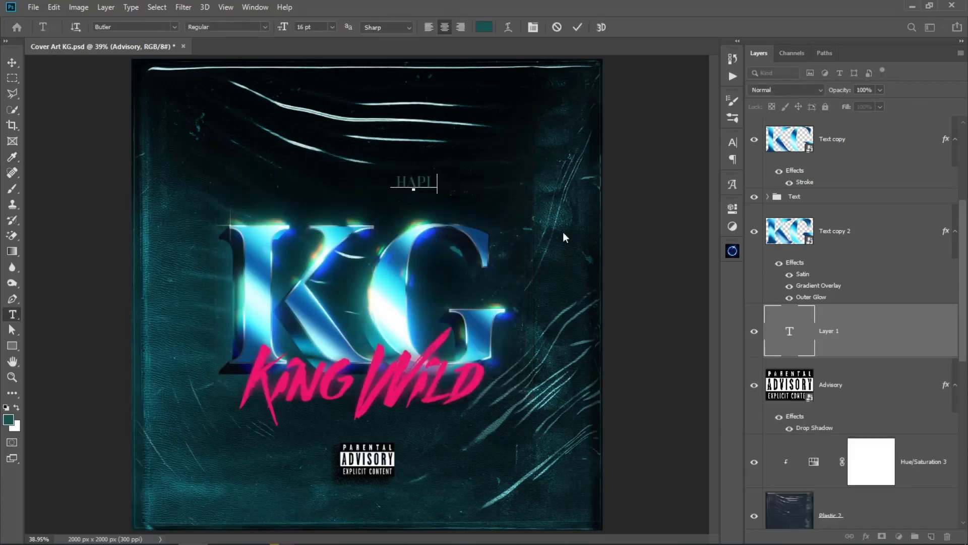
text(X)
click(578, 27)
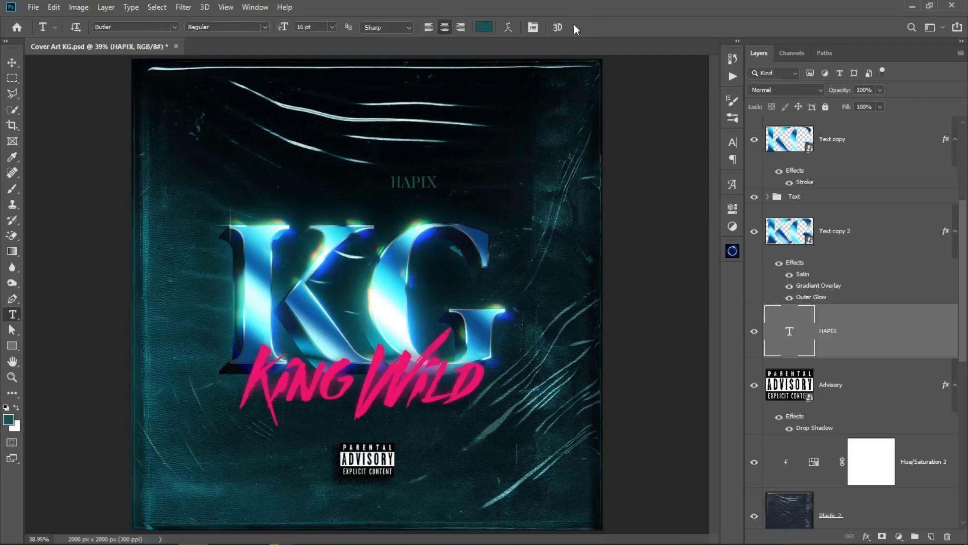
click(734, 209)
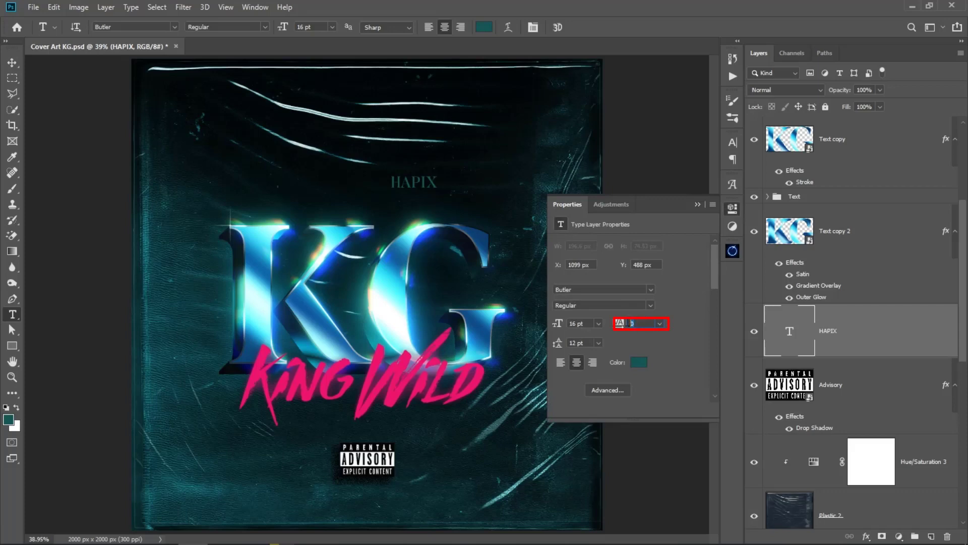
text(2000)
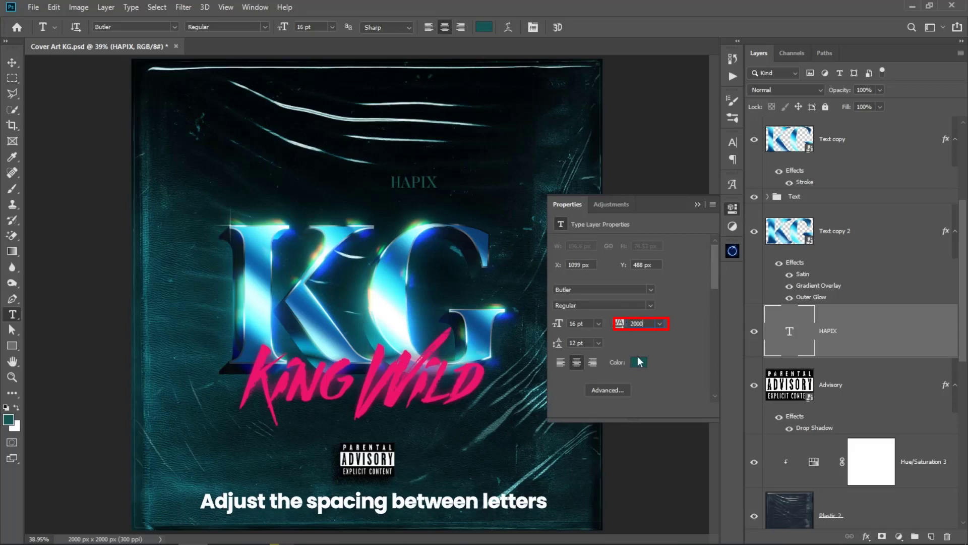
key(Return)
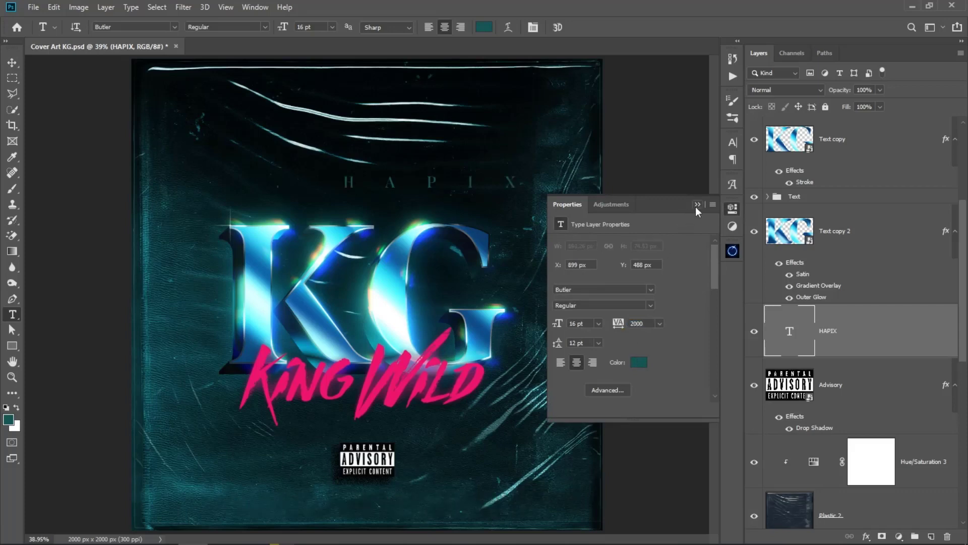
click(698, 207)
mouse_move(872, 348)
mouse_down()
mouse_move(853, 110)
mouse_move(852, 124)
mouse_up()
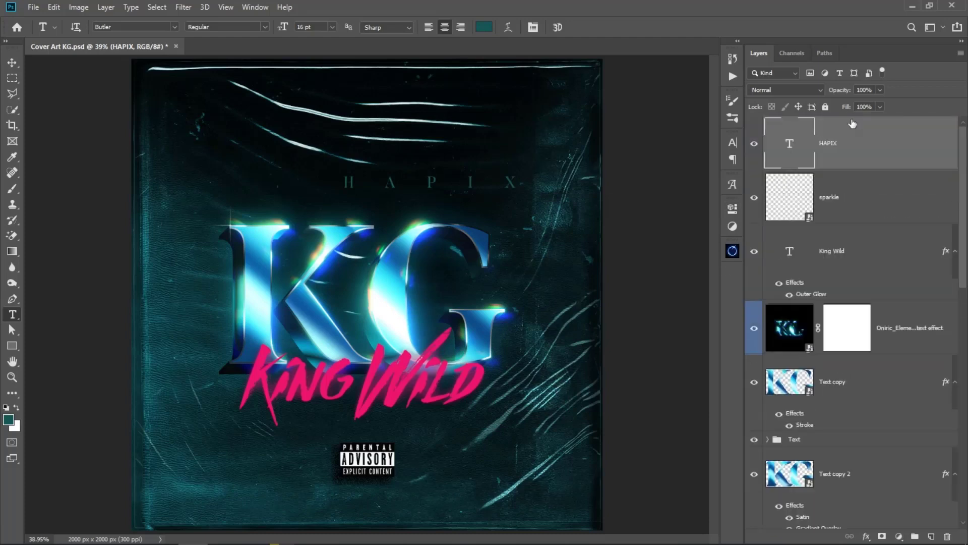
- Drag the HAPIX text about 44 px left so it's centred above KG
click(12, 62)
drag(395, 191, 383, 190)
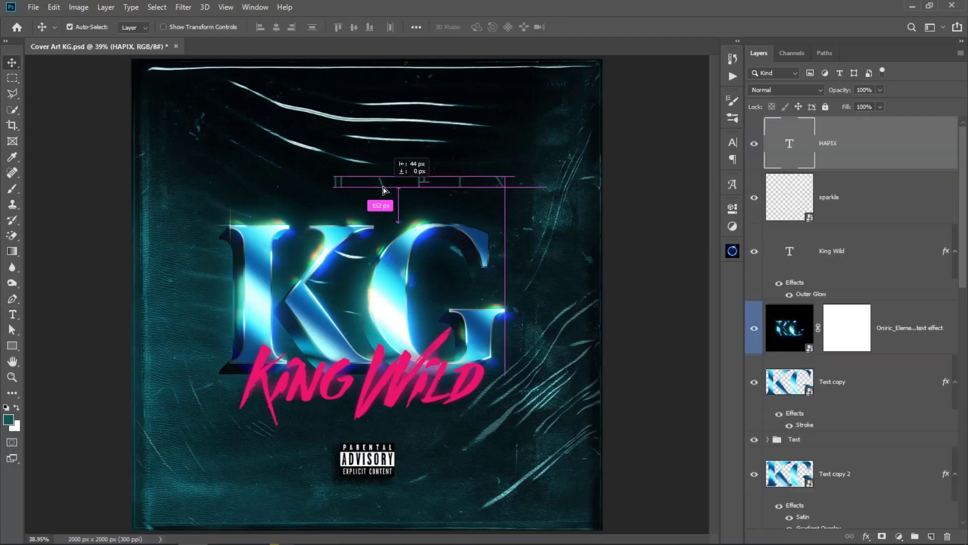